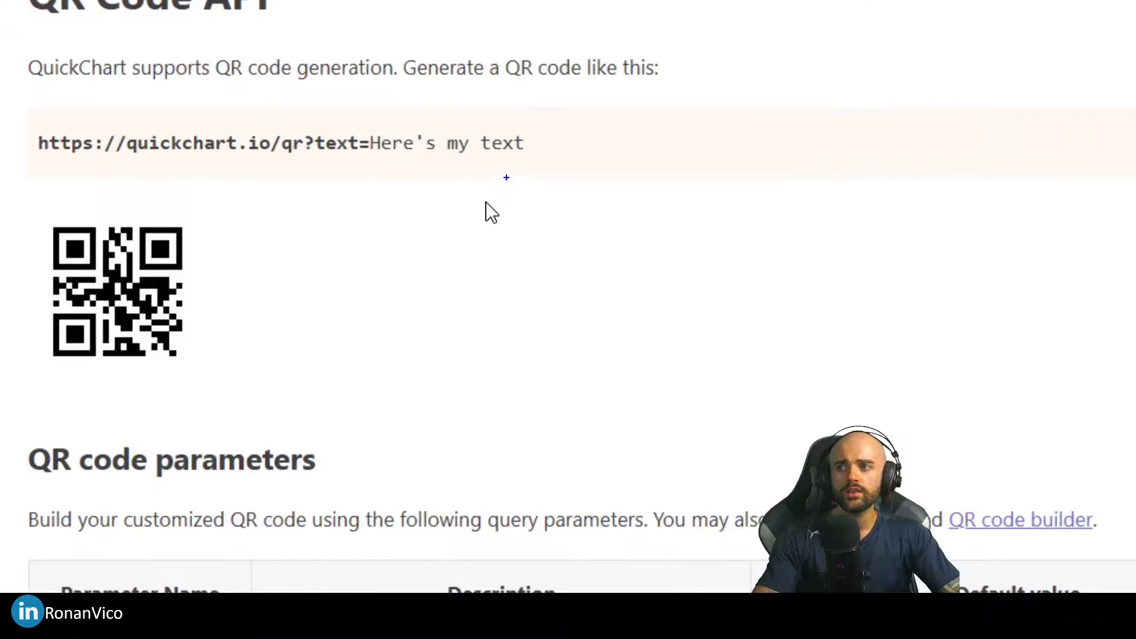
Review QuickChart's QR code API example URL and its sample QR code
mouse_move(544, 136)
mouse_down()
mouse_move(540, 125)
mouse_move(535, 148)
mouse_up()
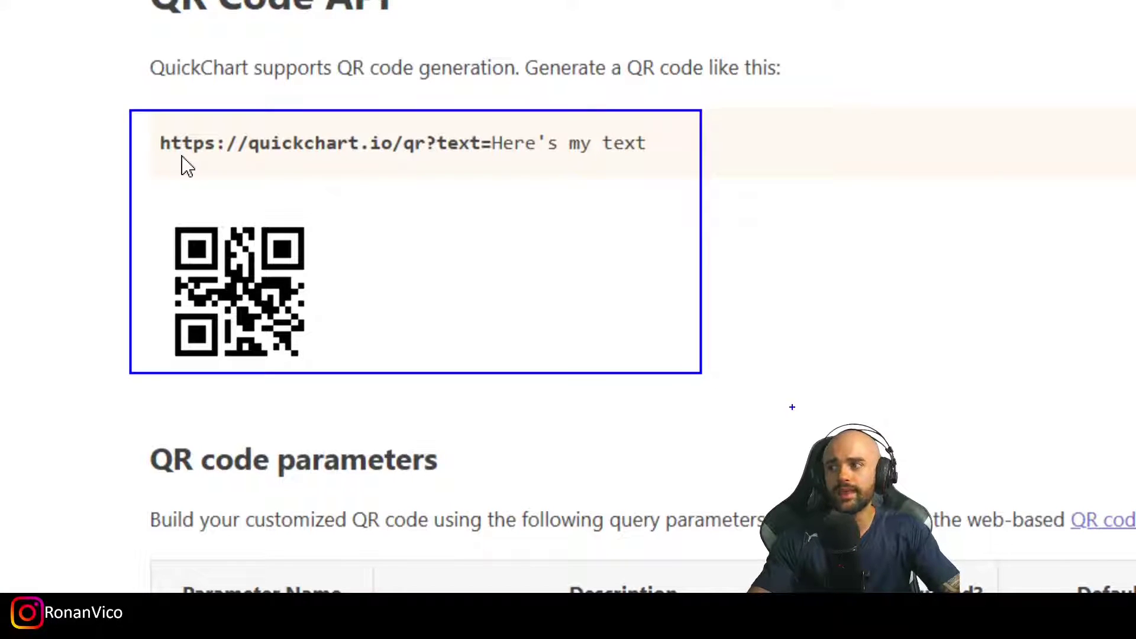
drag(379, 198, 453, 334)
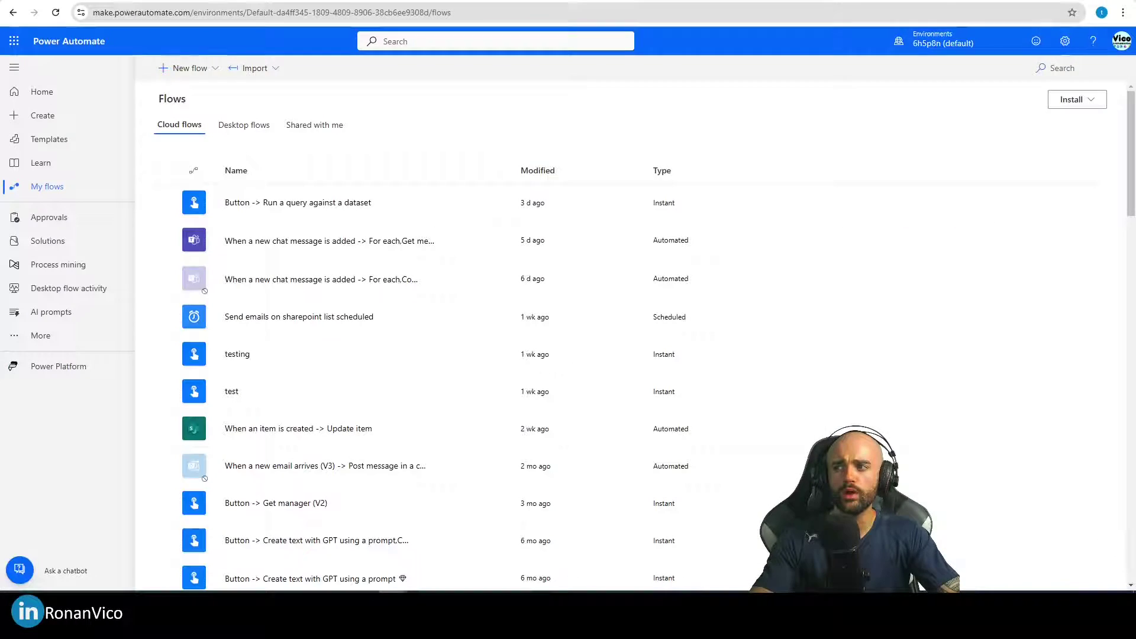
Start a blank instant cloud flow named 'GENERATE QRCODE AND SEND THROUGH EMAIL'
click(199, 69)
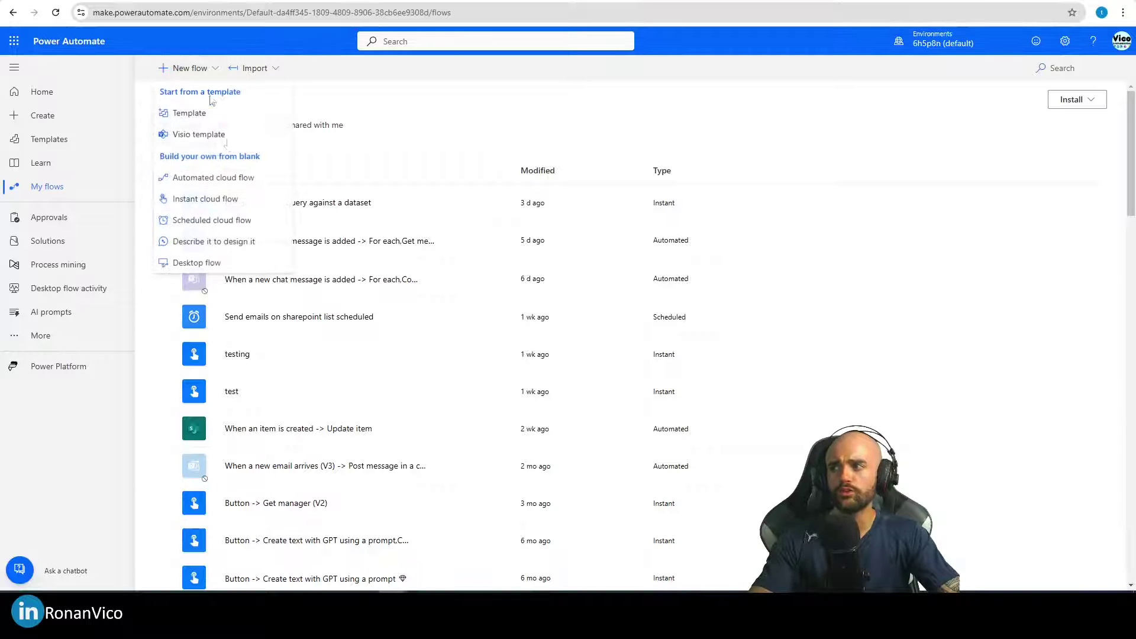
click(224, 198)
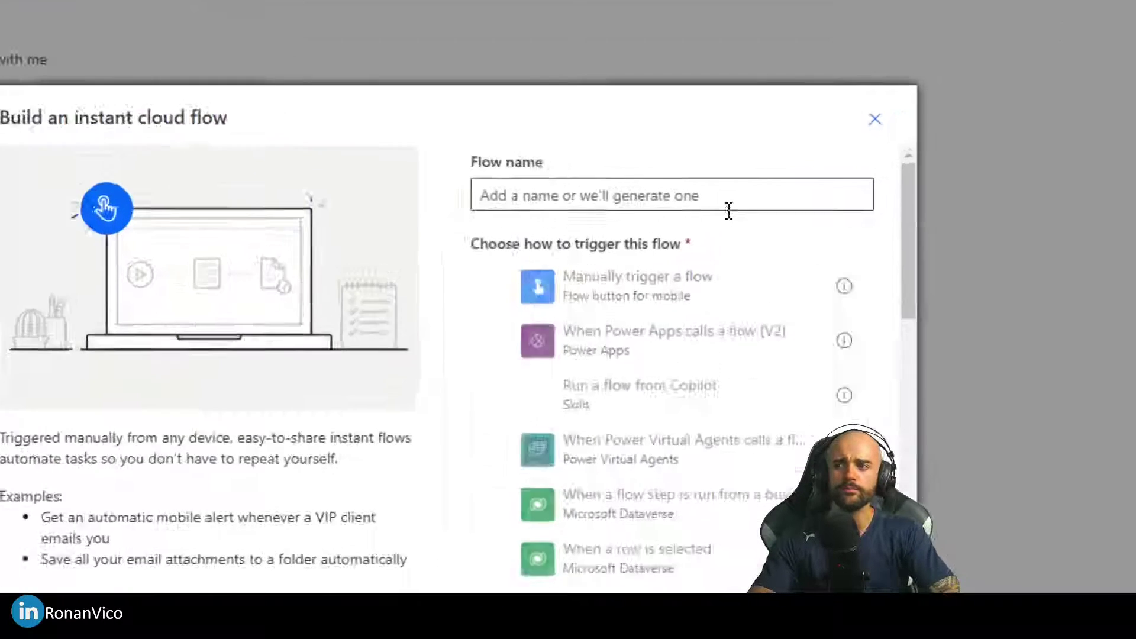
click(663, 186)
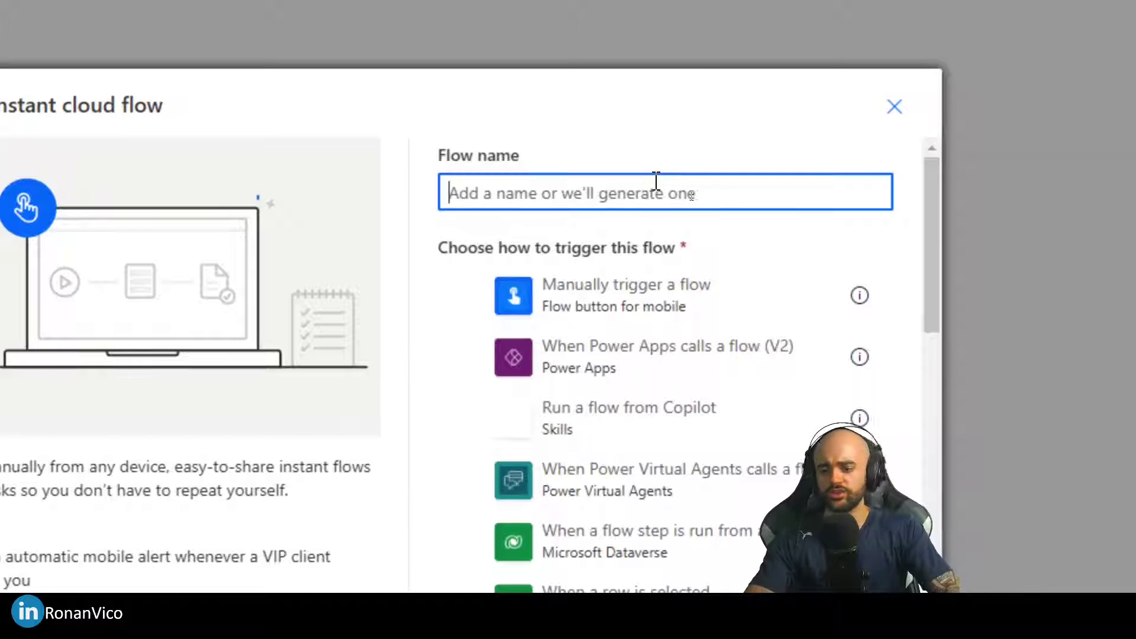
text(GENERATE QRCODE AND SEND T)
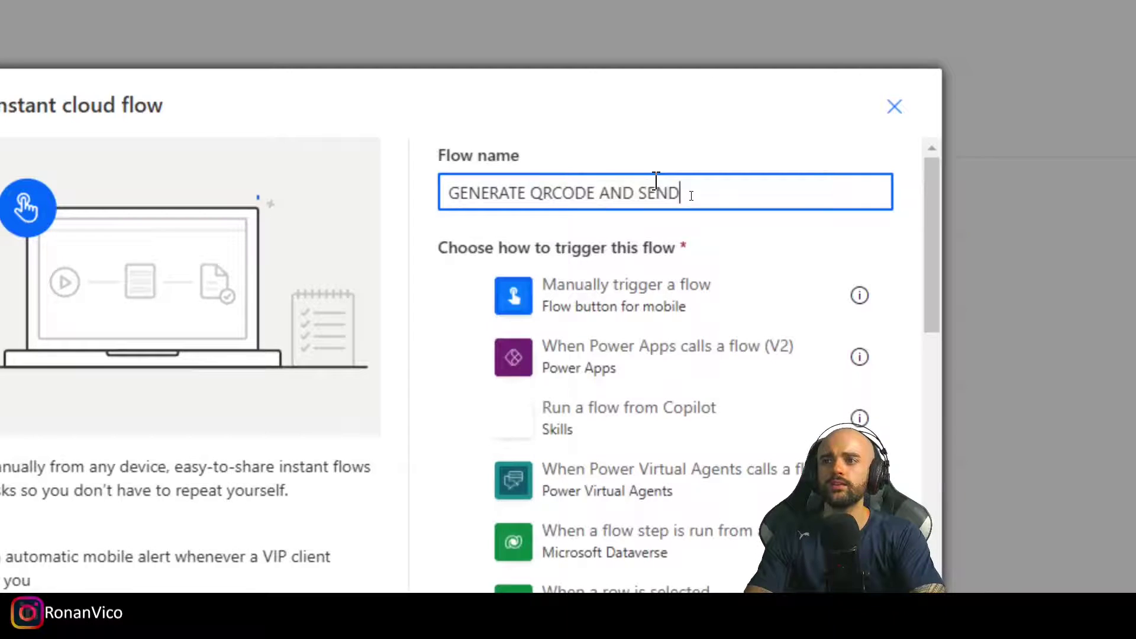
text(HR)
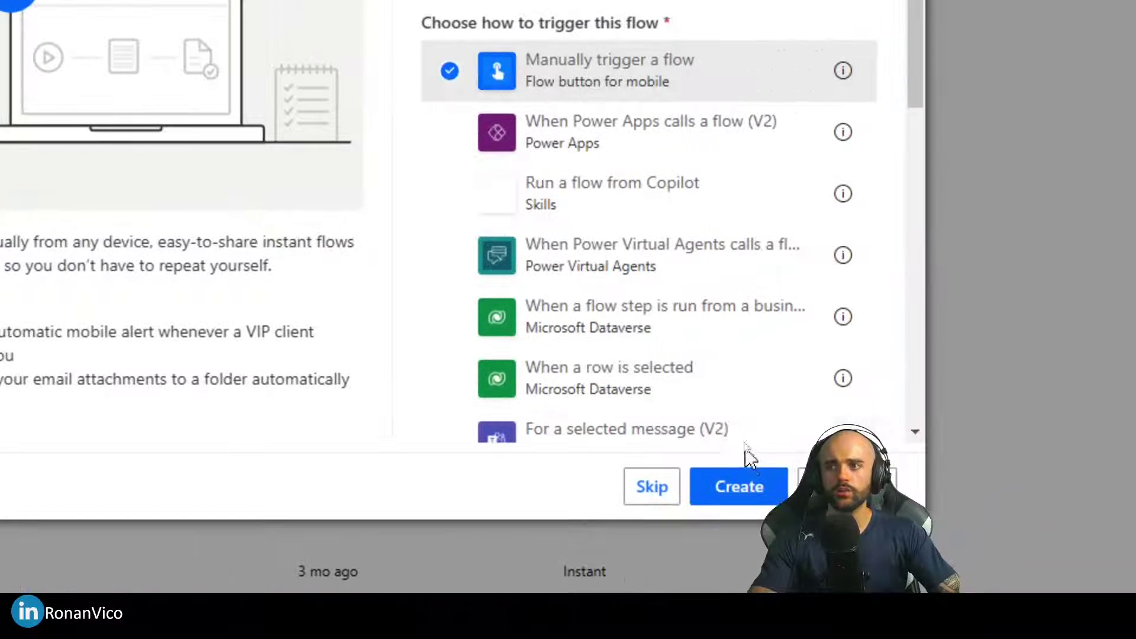
Create the flow and add a text input to its manual trigger
click(740, 486)
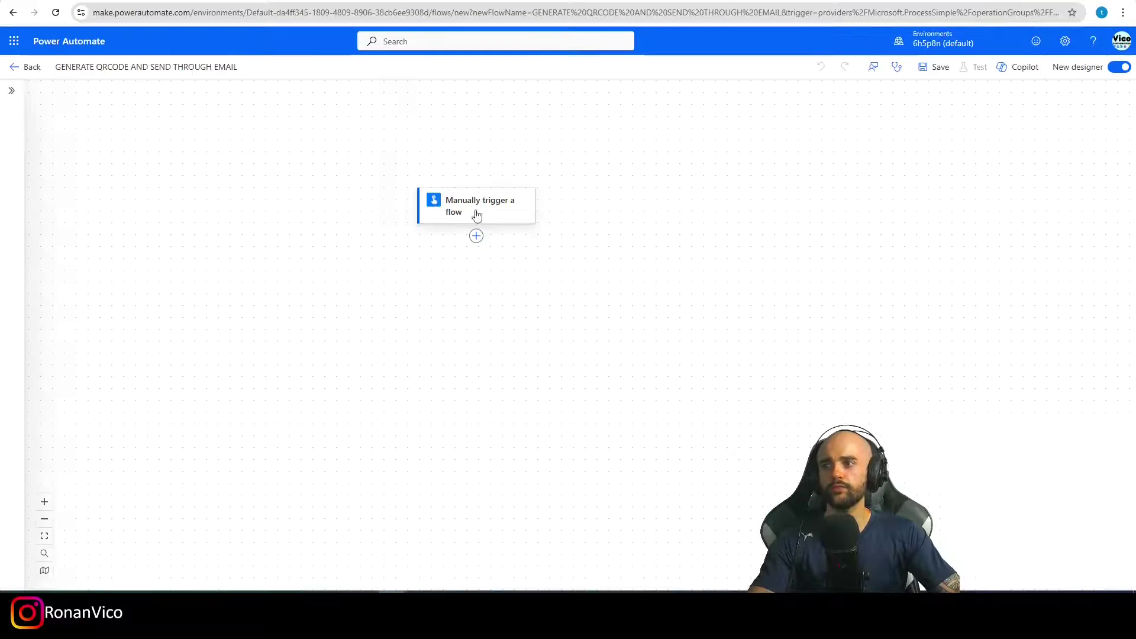
click(477, 207)
click(71, 179)
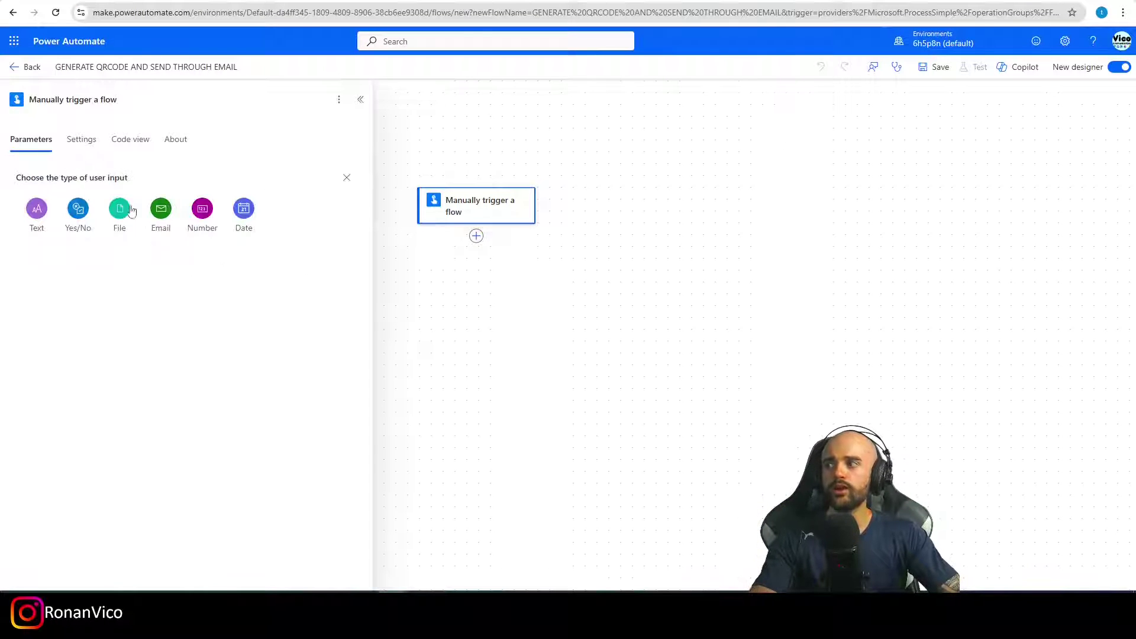
click(34, 222)
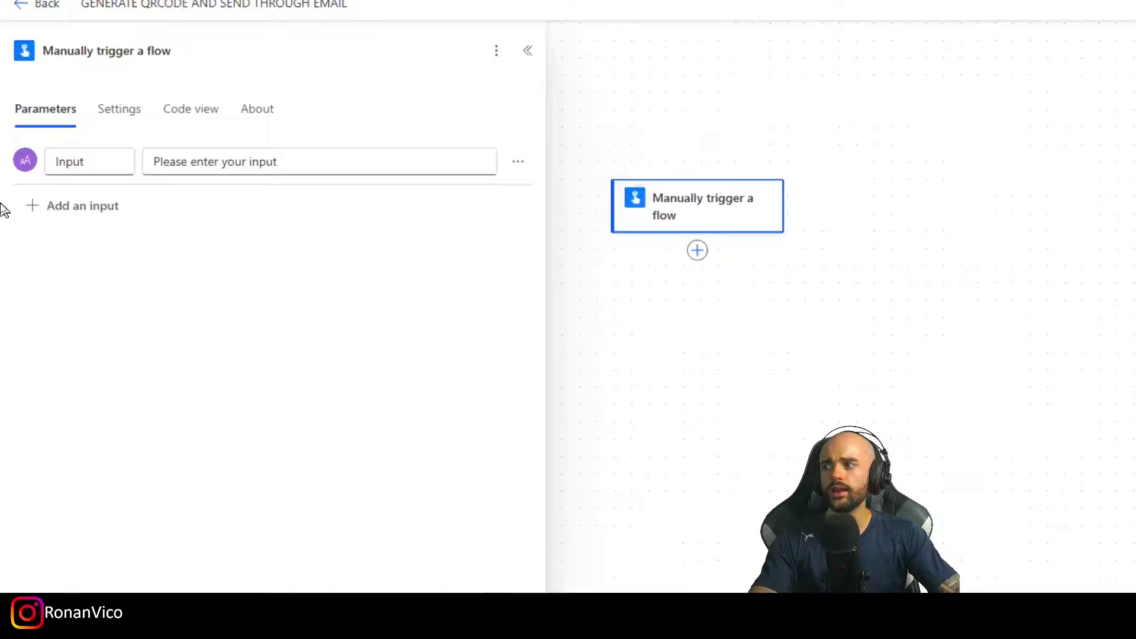
Rename the text input to WEBSITE and begin adding an action after the trigger
click(155, 171)
double_click(145, 157)
text(WEBSITE)
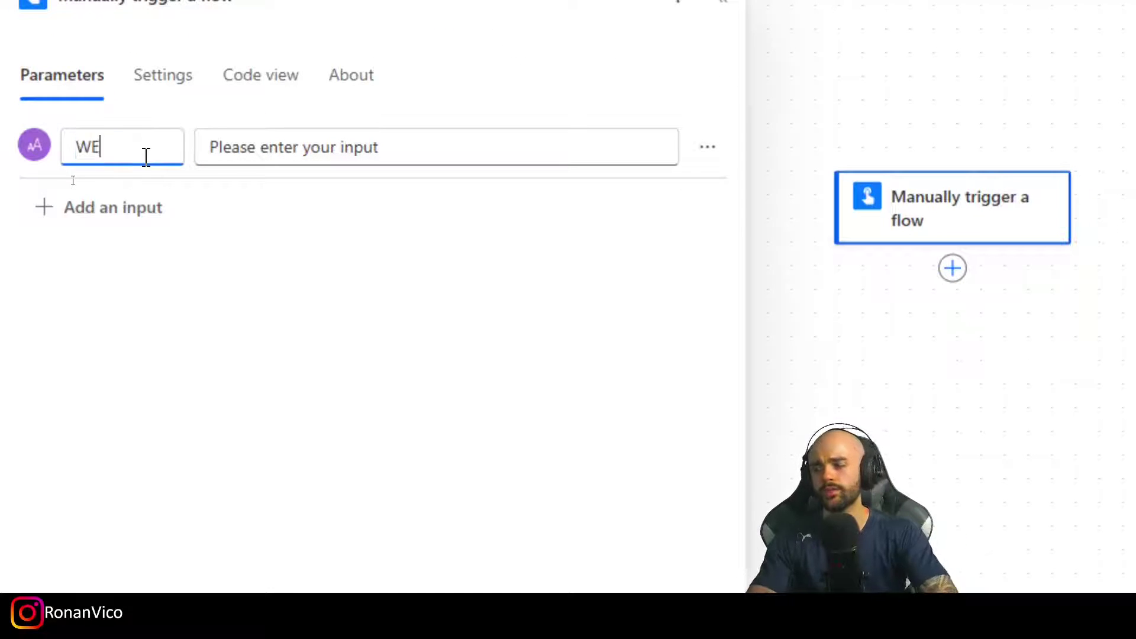
click(263, 203)
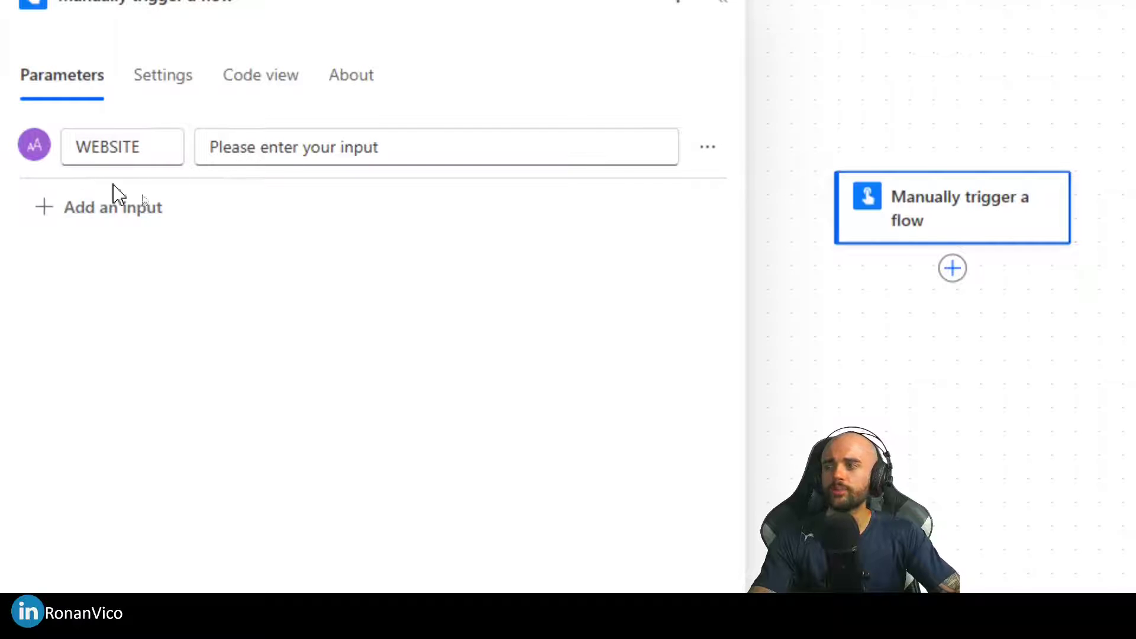
click(507, 268)
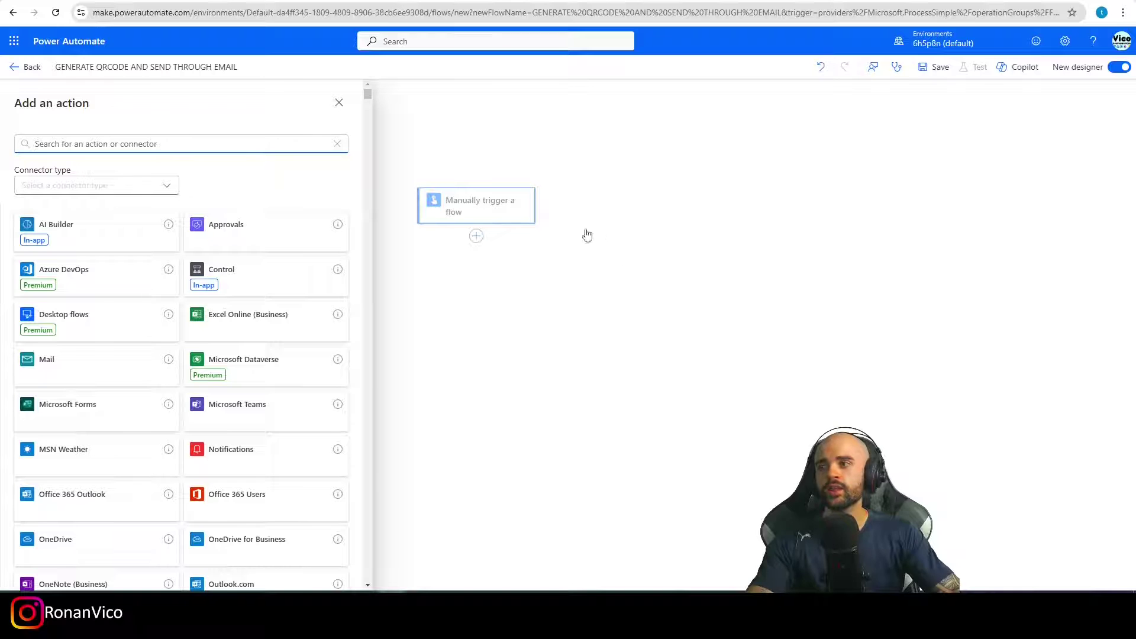
Search 'Onedrive' and list all OneDrive for Business actions down to Upload file from URL
text(Onedrive)
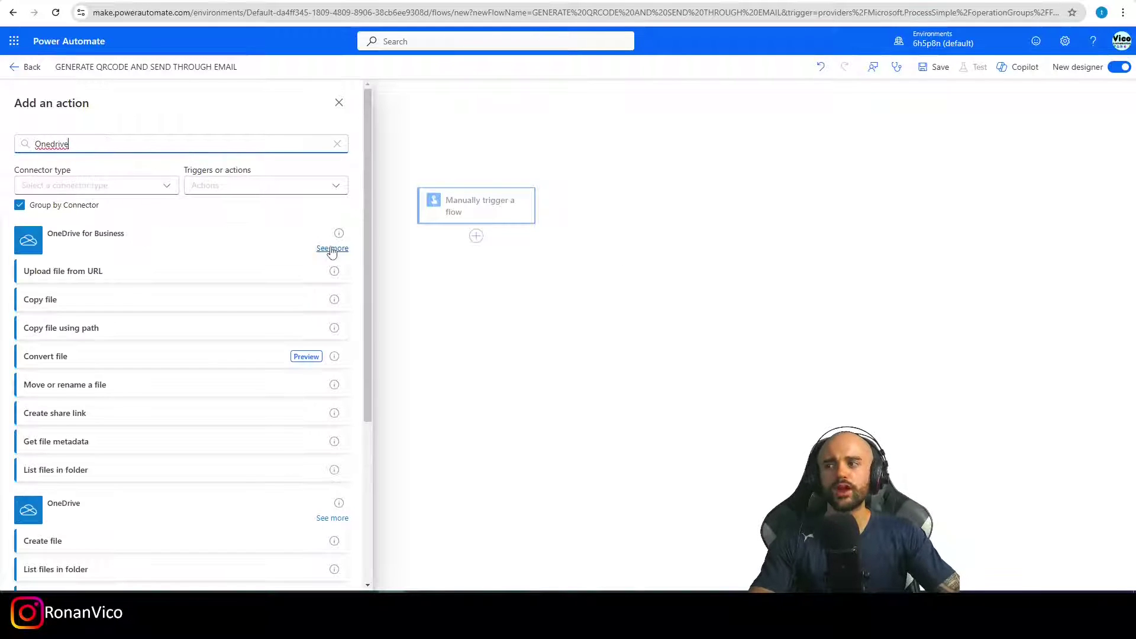
click(331, 248)
scroll(220, 335, down, 3)
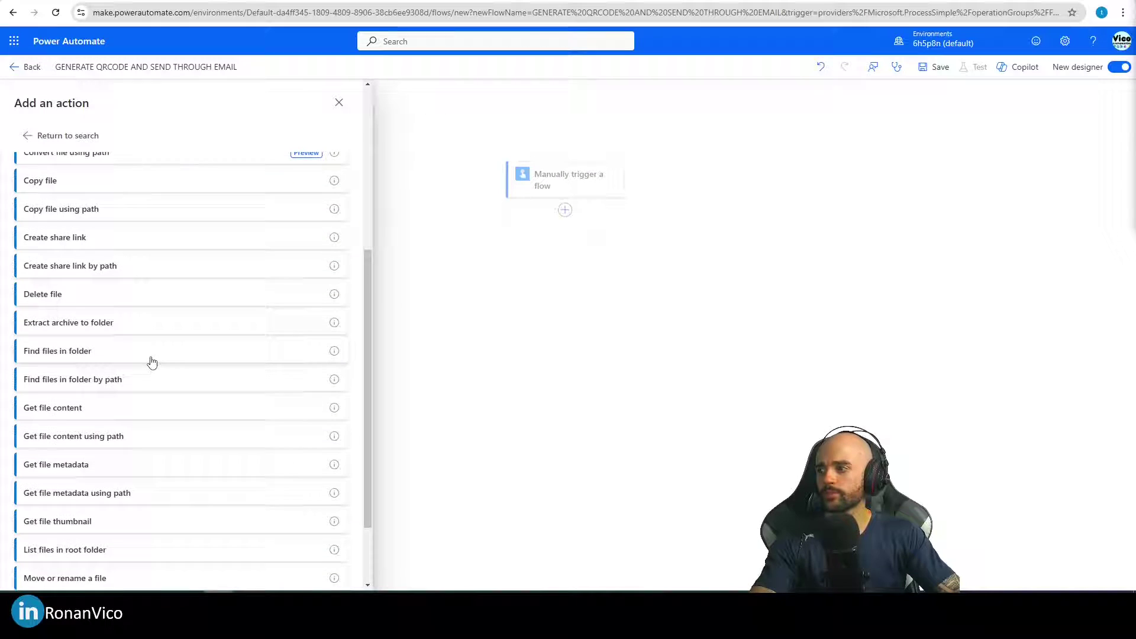
scroll(150, 360, down, 2)
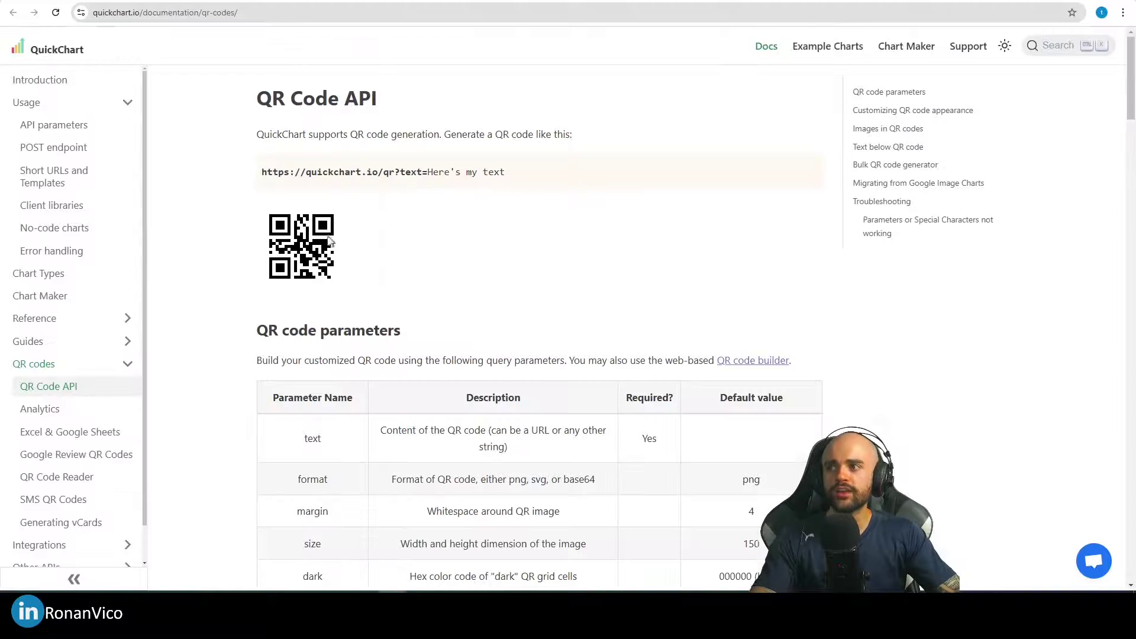
Load the QuickChart example QR URL in a new tab with its text replaced by an Instagram profile link
drag(261, 172, 593, 174)
key(ctrl+c)
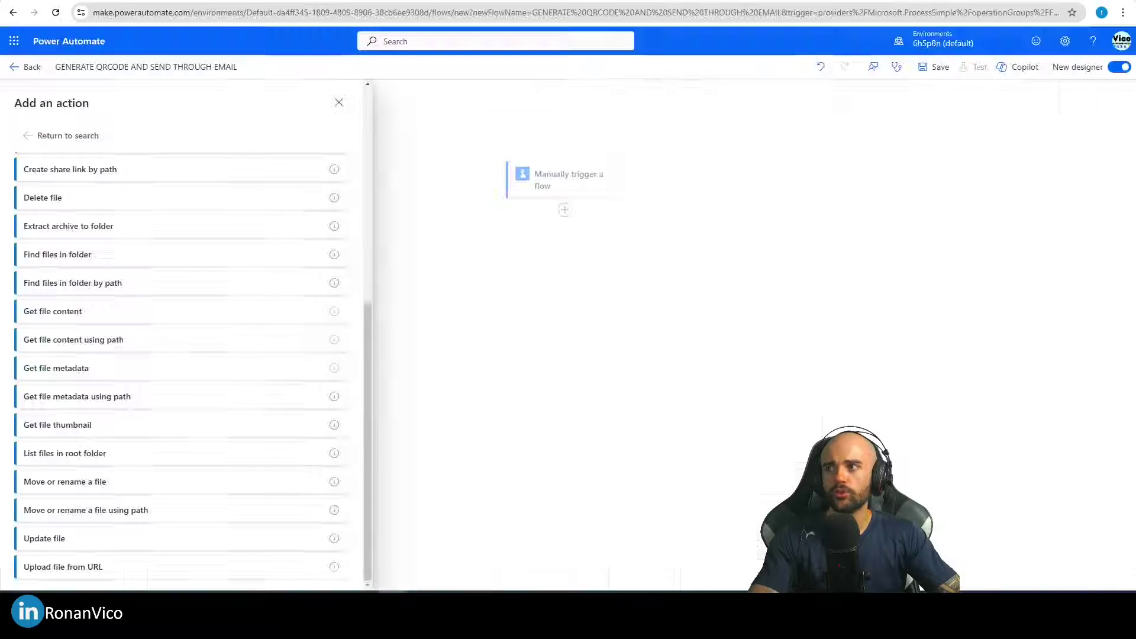
key(ctrl+t)
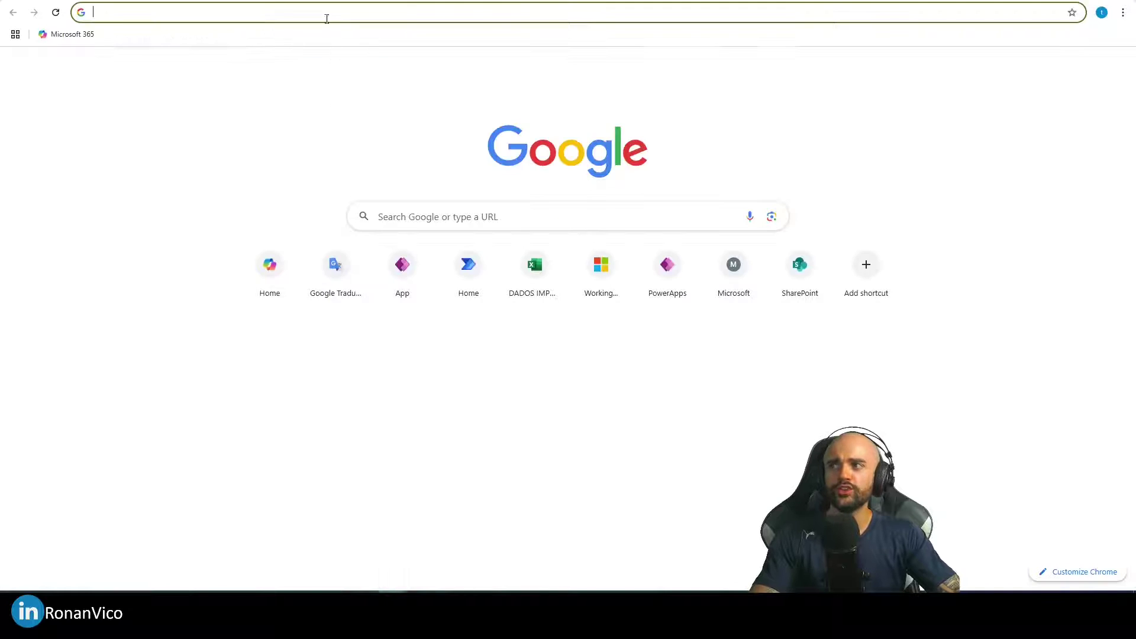
key(ctrl+v)
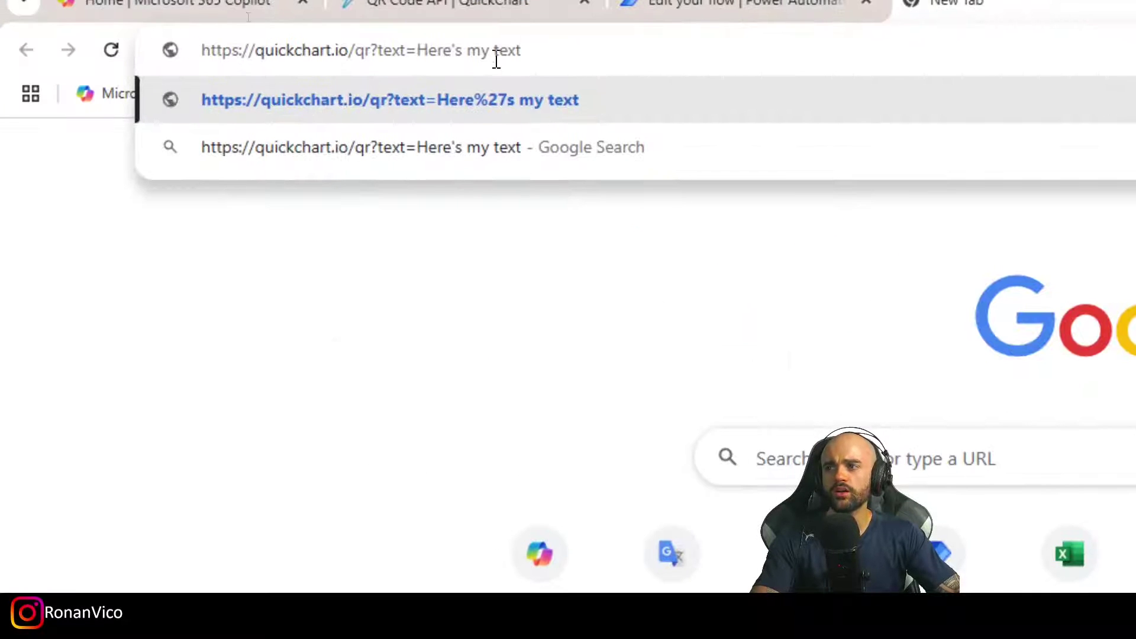
drag(312, 51, 637, 52)
key(BackSpace)
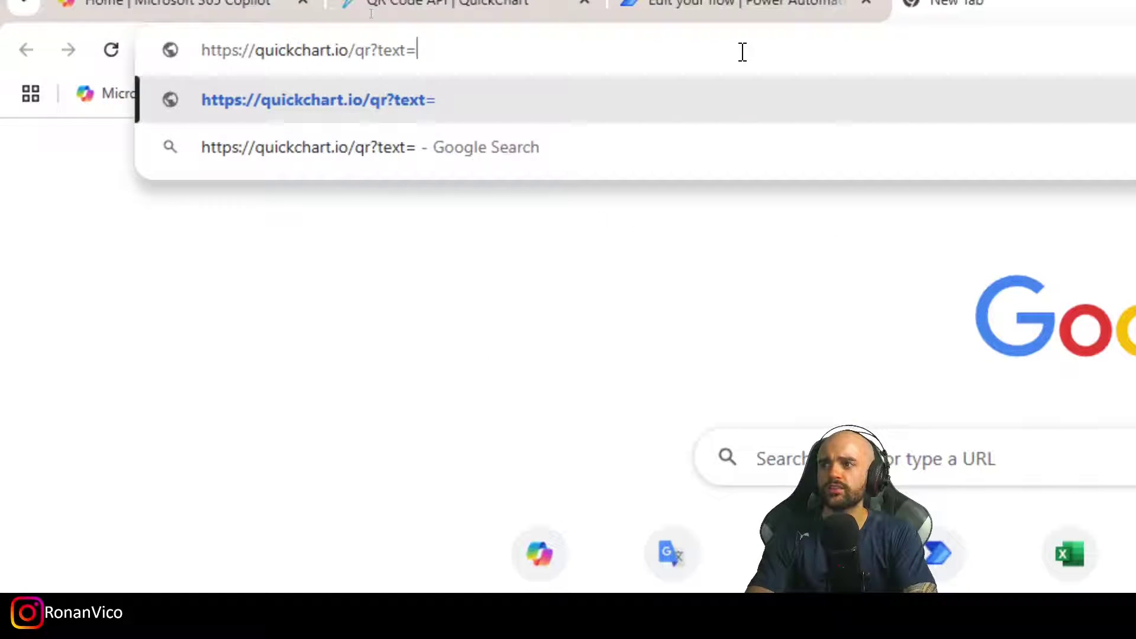
text(https:)
text(//)
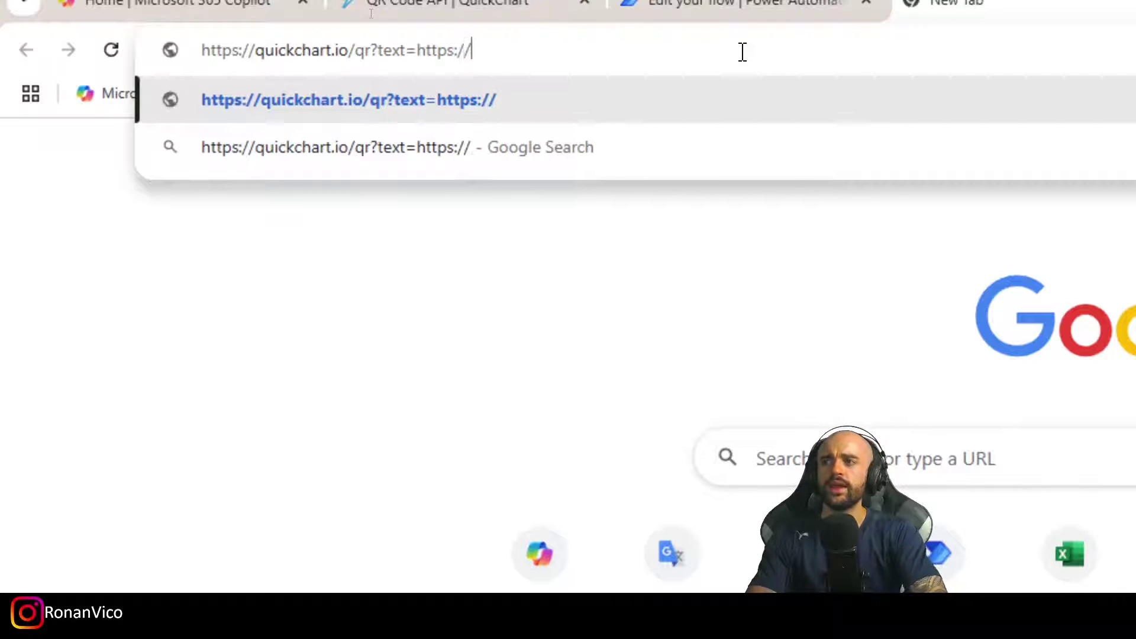
text(instagram)
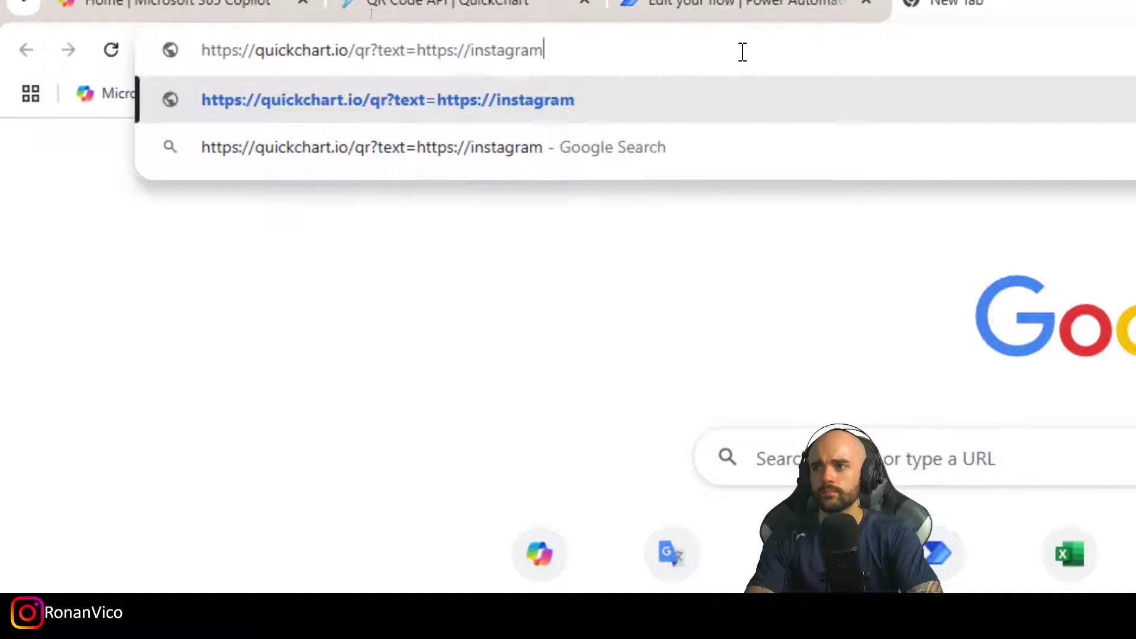
text(.com/RonanVico)
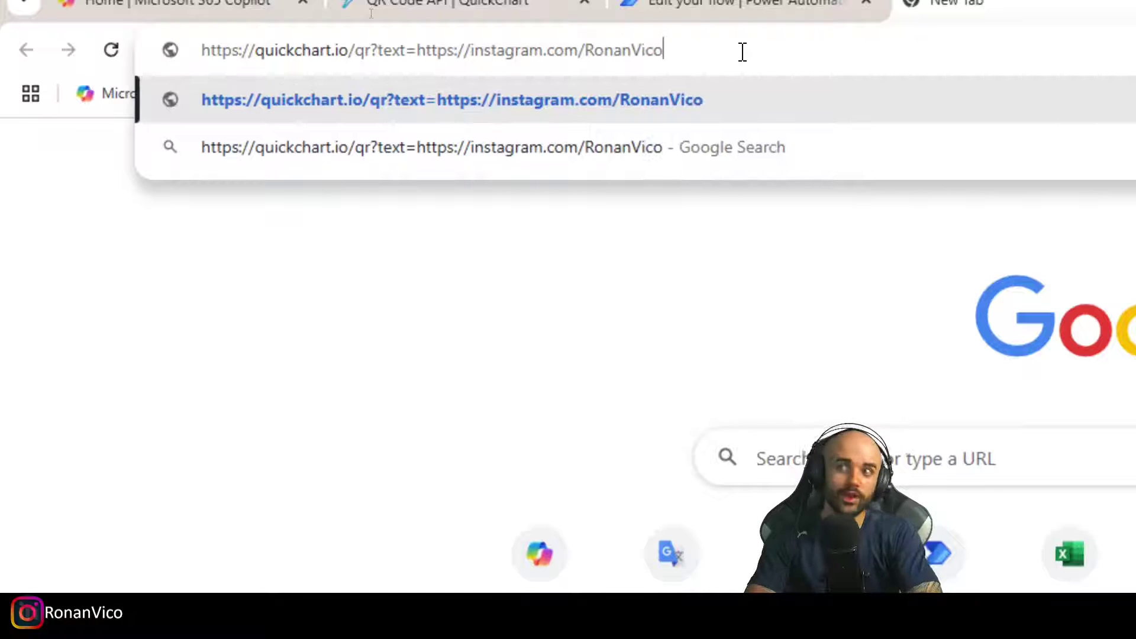
key(Return)
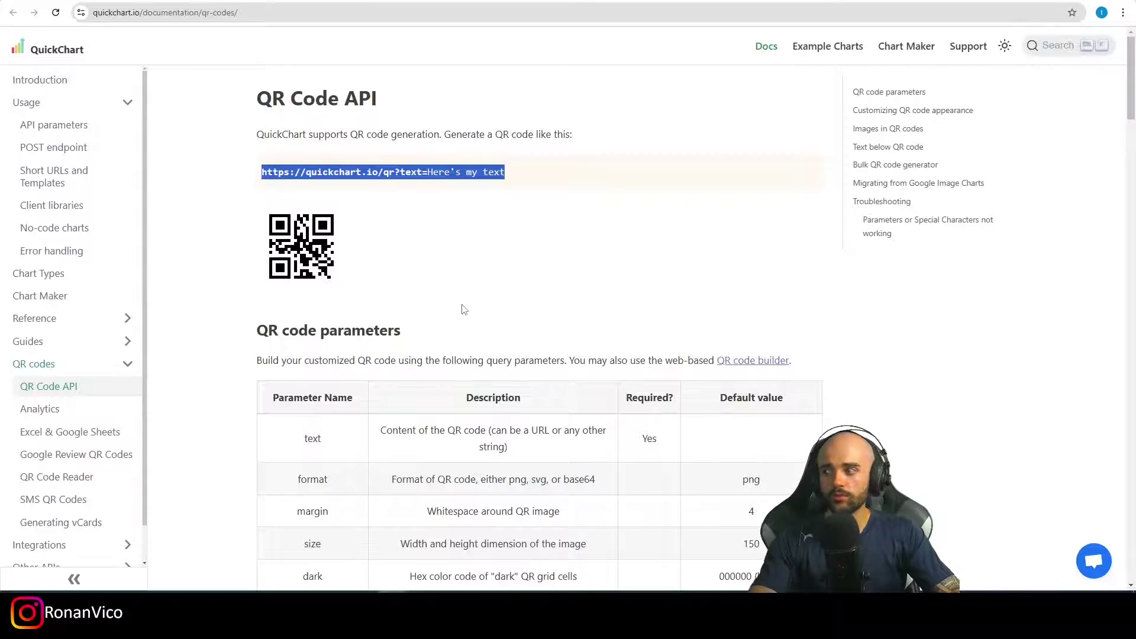
Scroll through QuickChart's QR code parameter documentation
scroll(410, 317, down, 20)
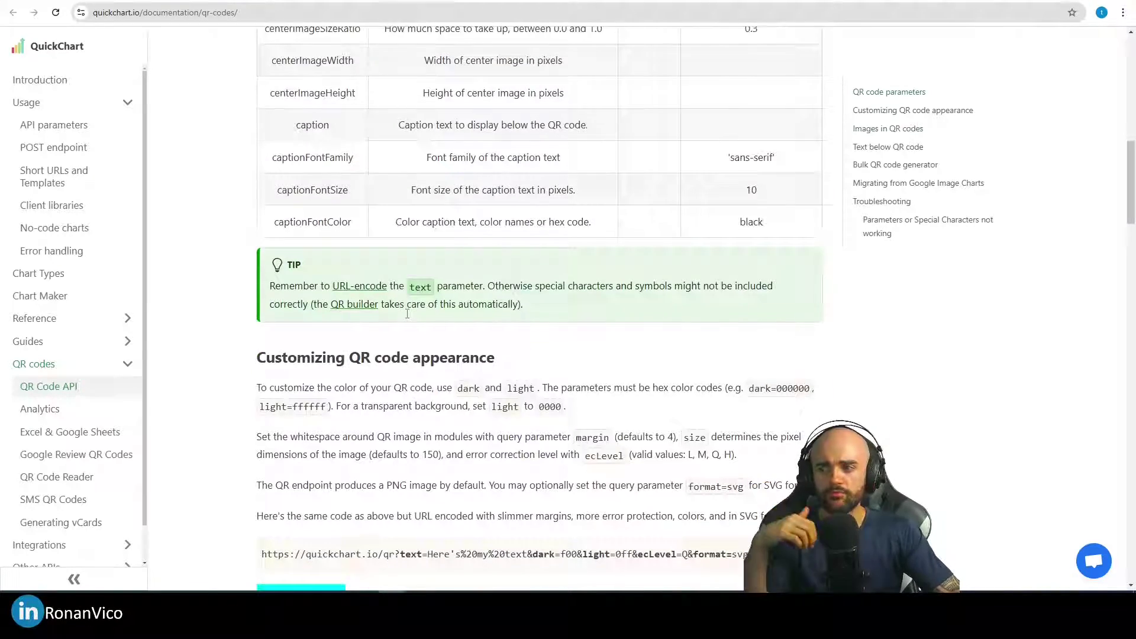
scroll(405, 316, down, 15)
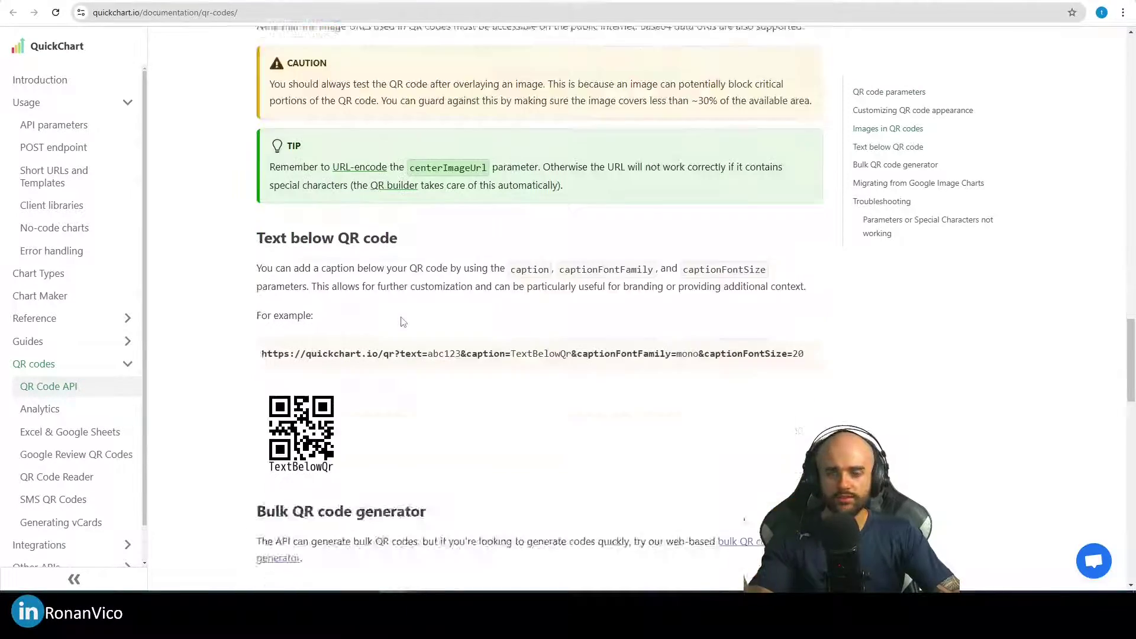
scroll(407, 332, up, 7)
scroll(407, 332, up, 20)
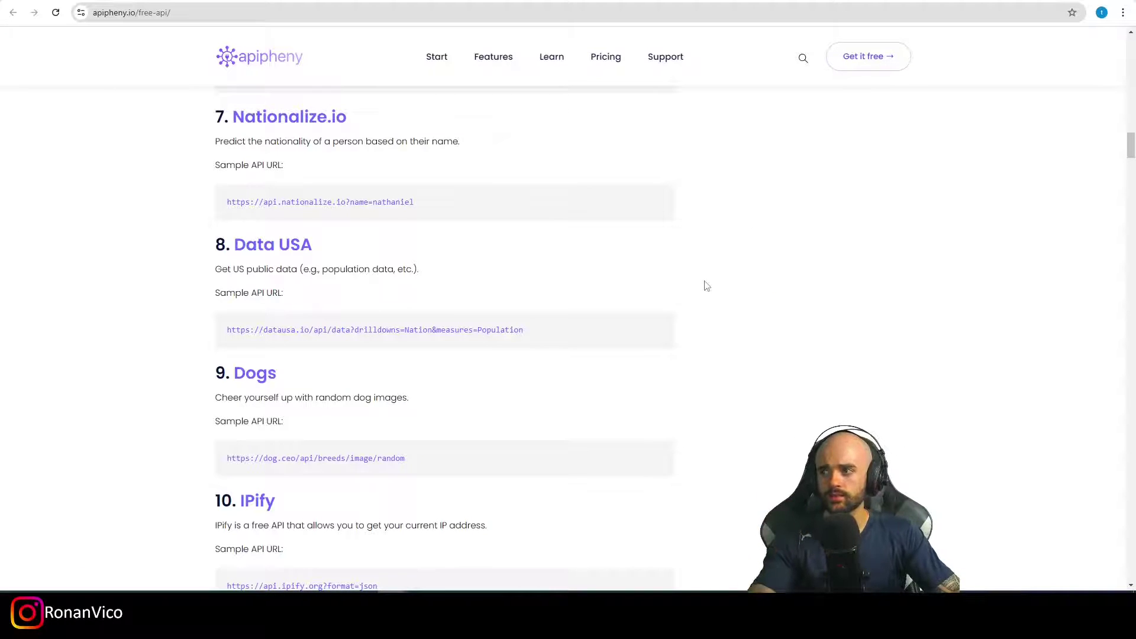
Scroll Apipheny's free API list to the Data USA and Dogs samples
scroll(388, 349, up, 5)
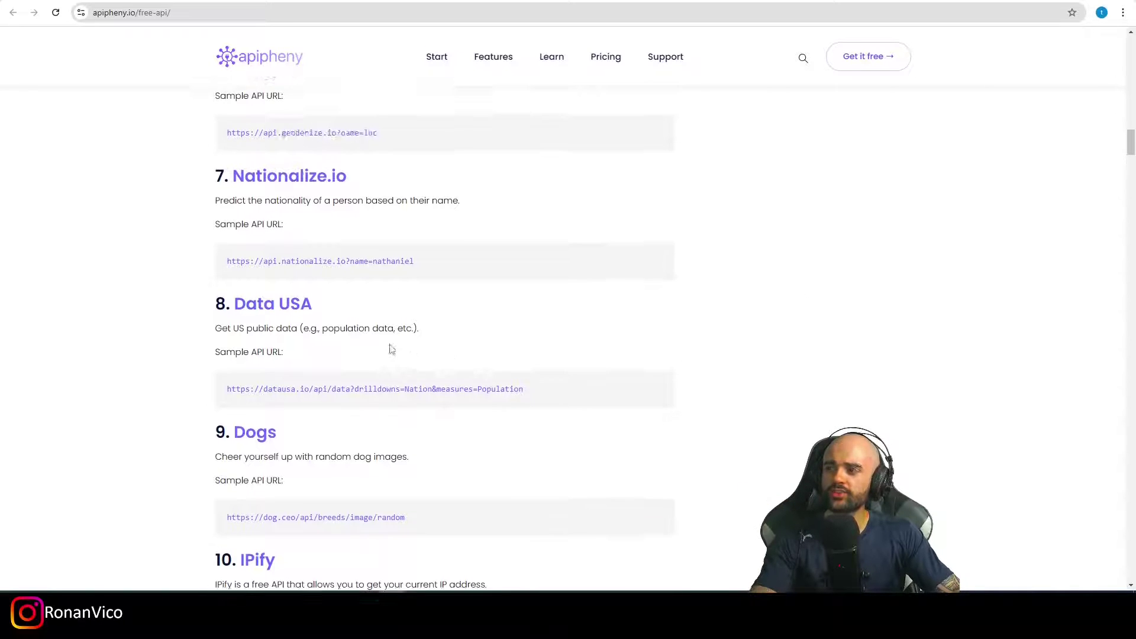
scroll(388, 347, down, 6)
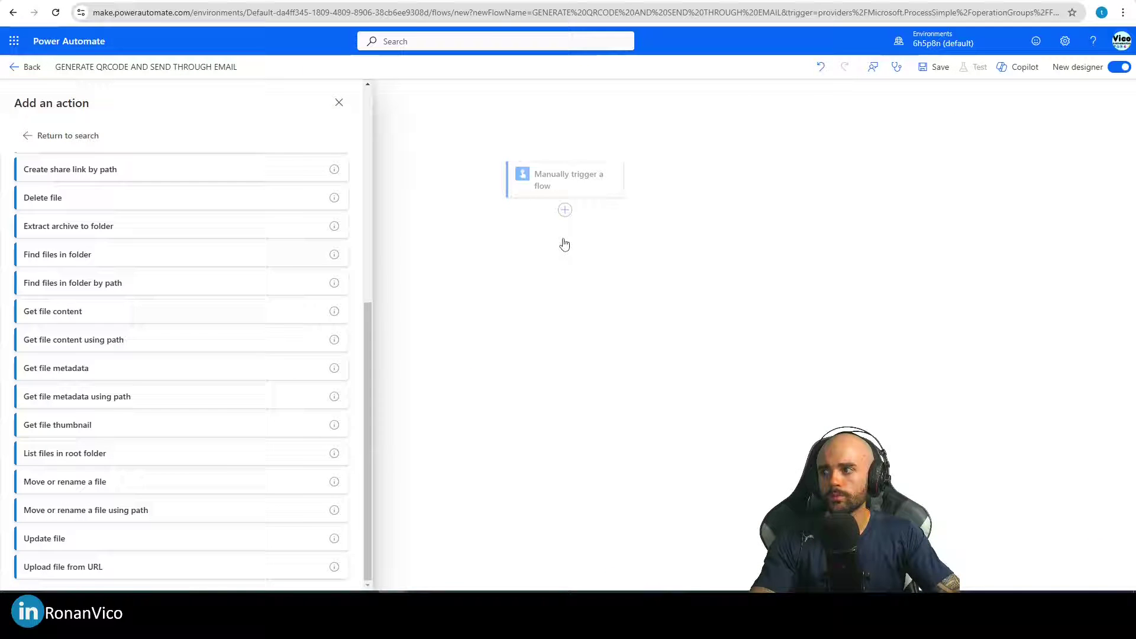
Add Upload file from URL with Source URL quickchart.io/qr?text= followed by the WEBSITE input
click(78, 567)
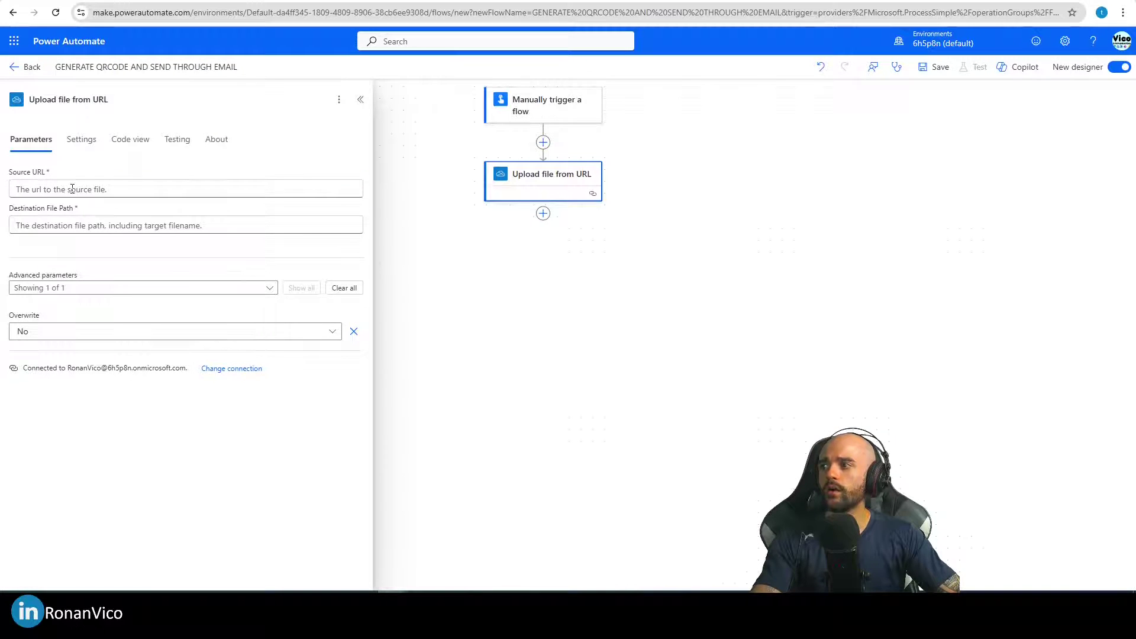
click(71, 189)
key(ctrl+v)
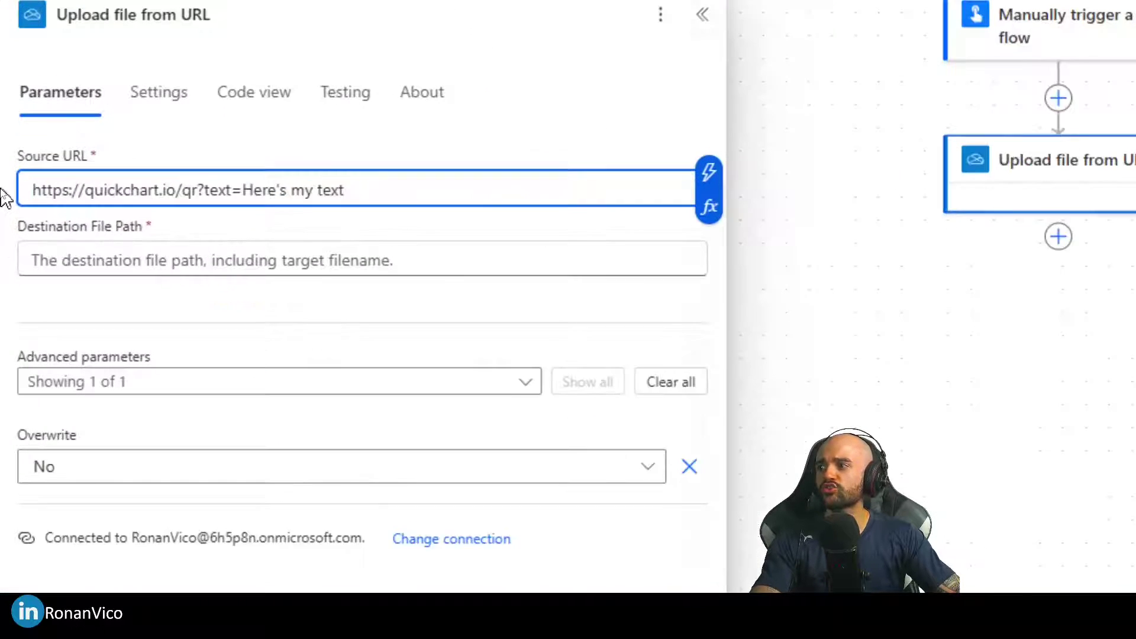
drag(194, 192, 119, 183)
drag(237, 178, 256, 180)
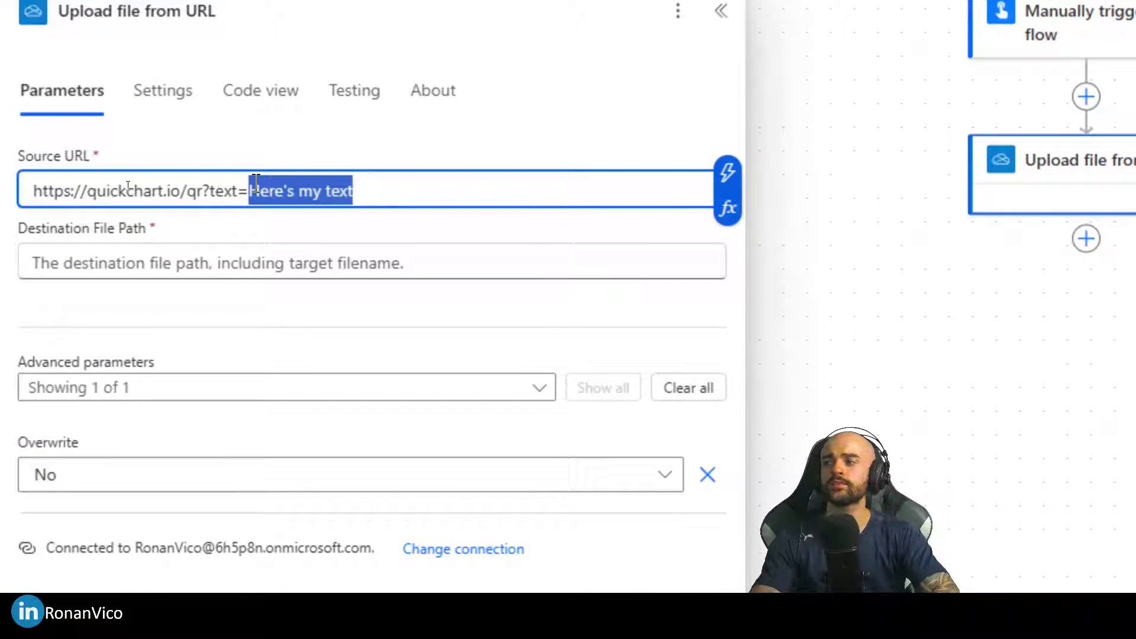
key(BackSpace)
click(727, 172)
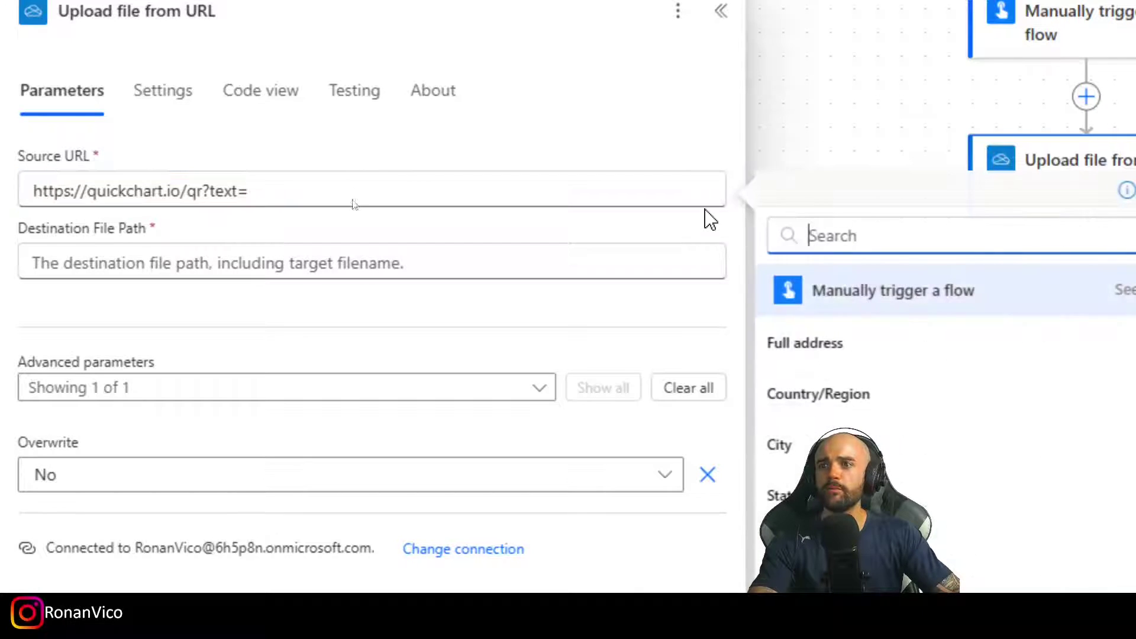
click(920, 59)
scroll(601, 253, down, 2)
click(598, 242)
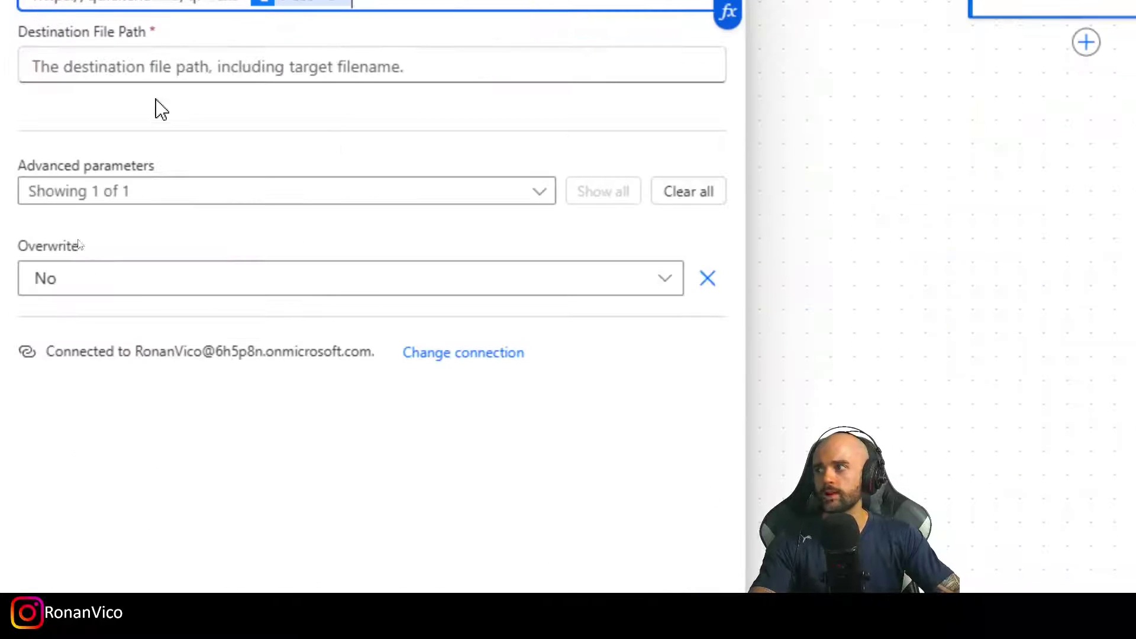
Set the destination file path to /myNewQrCode.png and Overwrite to Yes
key(Tab)
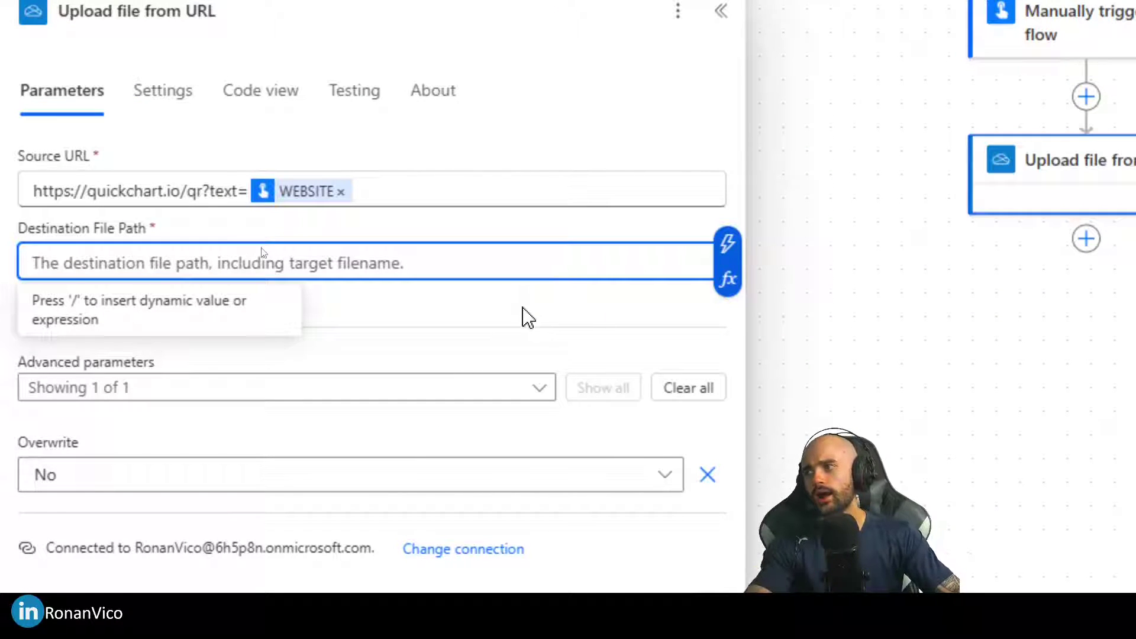
key(slash)
key(Escape)
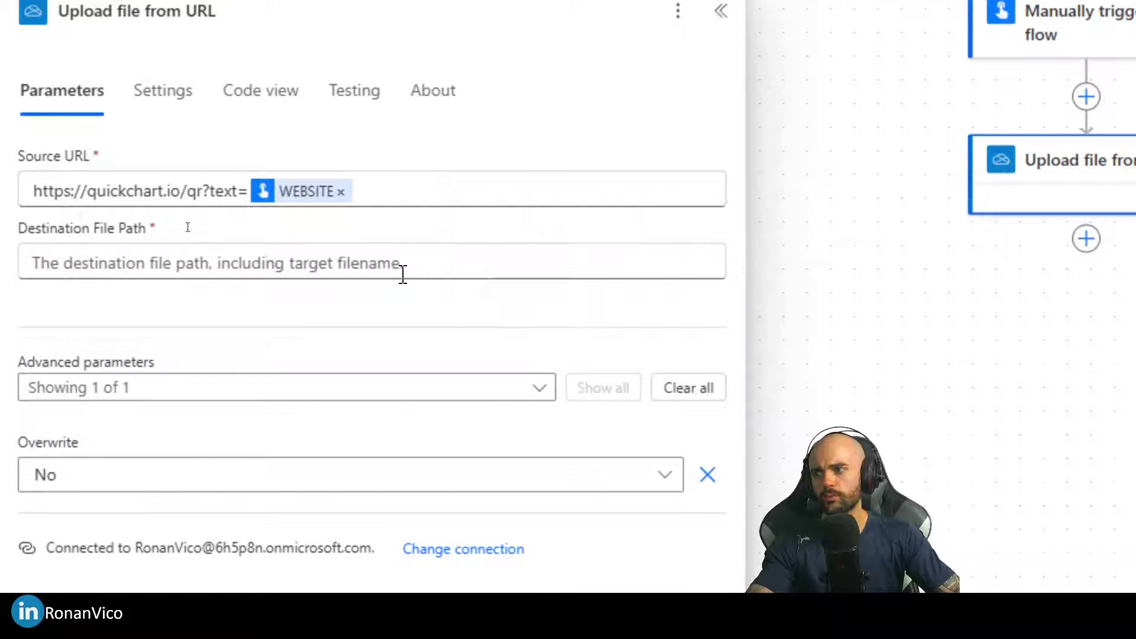
click(375, 262)
text(/)
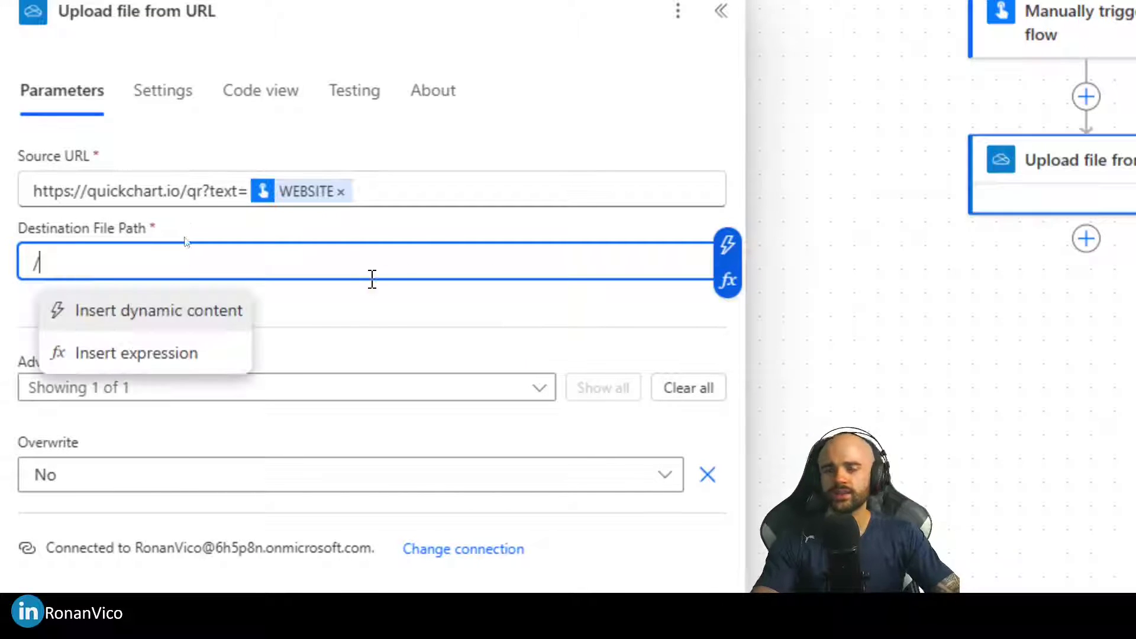
click(352, 317)
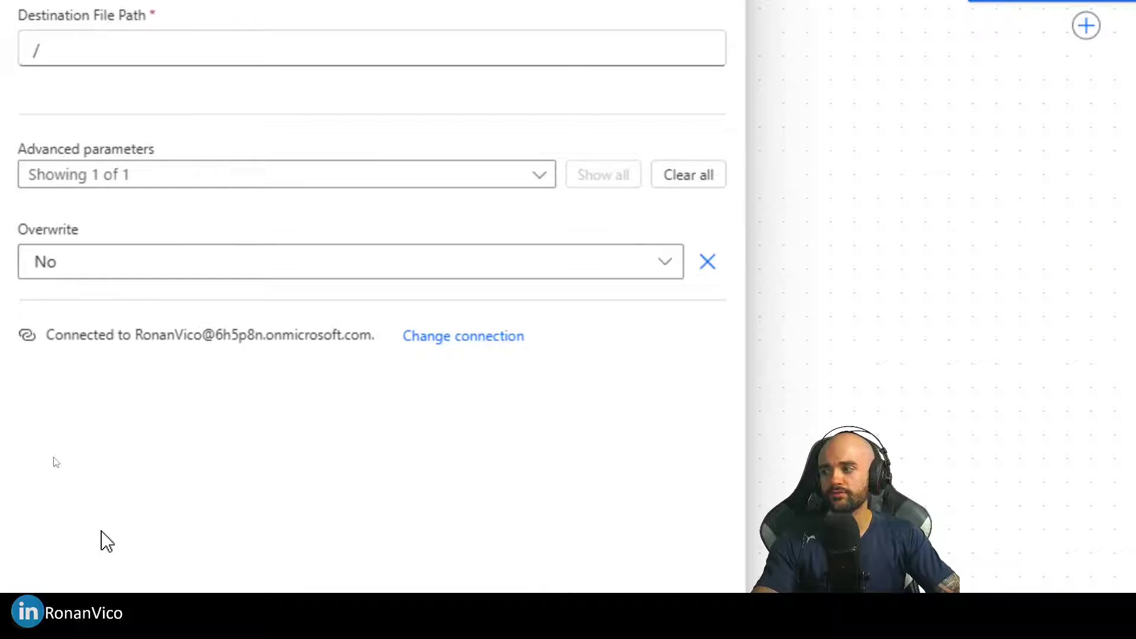
click(44, 266)
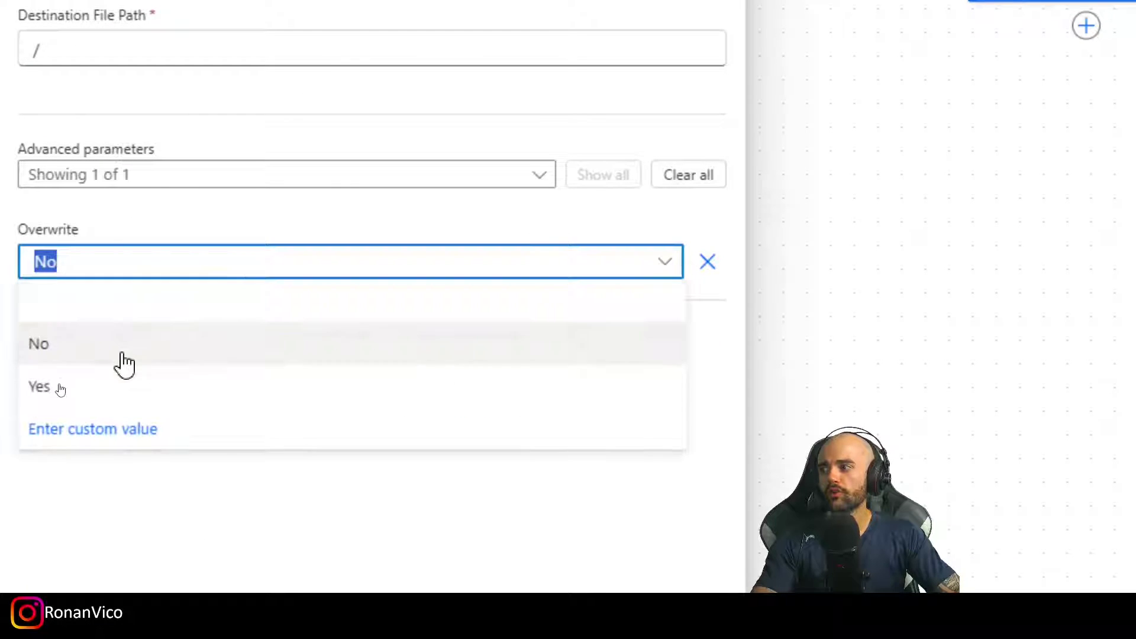
click(118, 386)
click(151, 95)
click(308, 224)
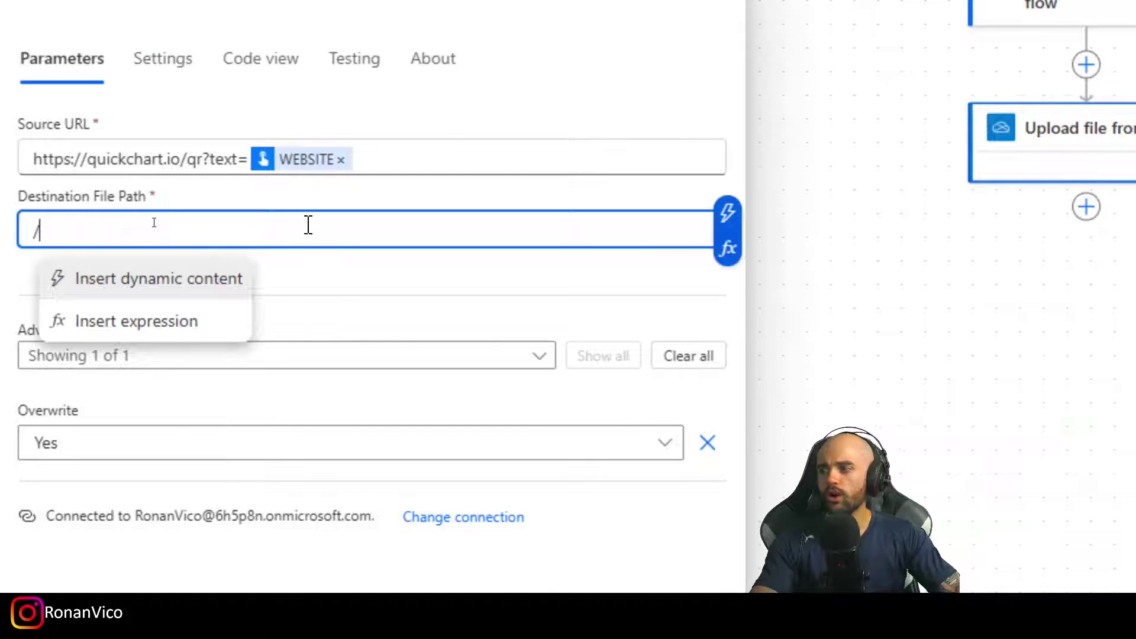
text(/myNewQrCode.png)
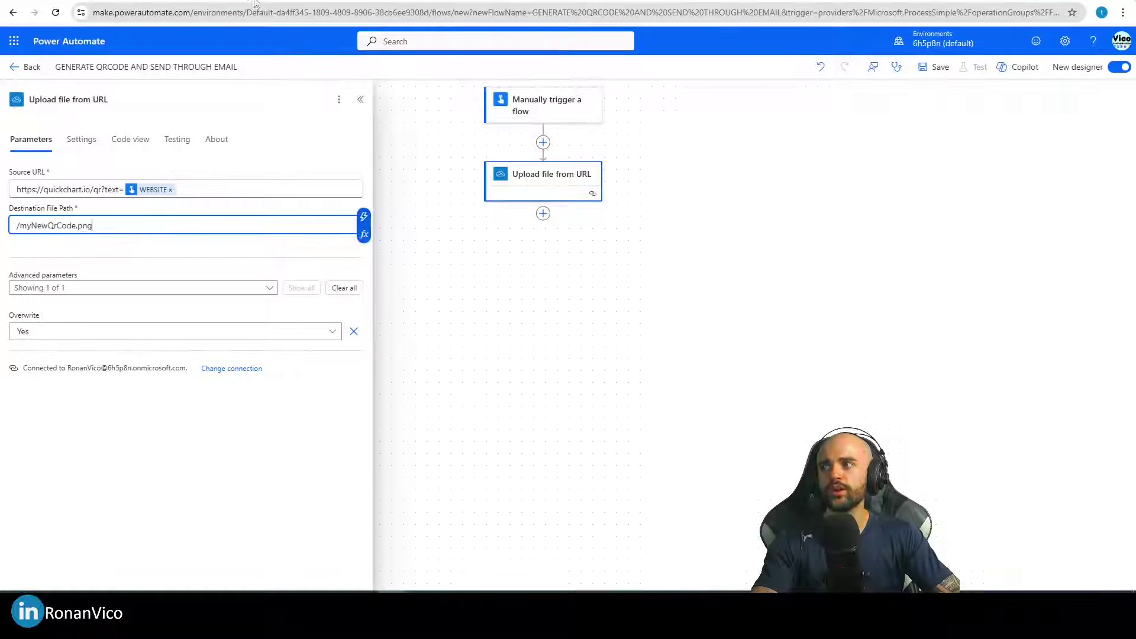
Save the flow and test-run it with a LinkedIn profile URL as WEBSITE
click(254, 3)
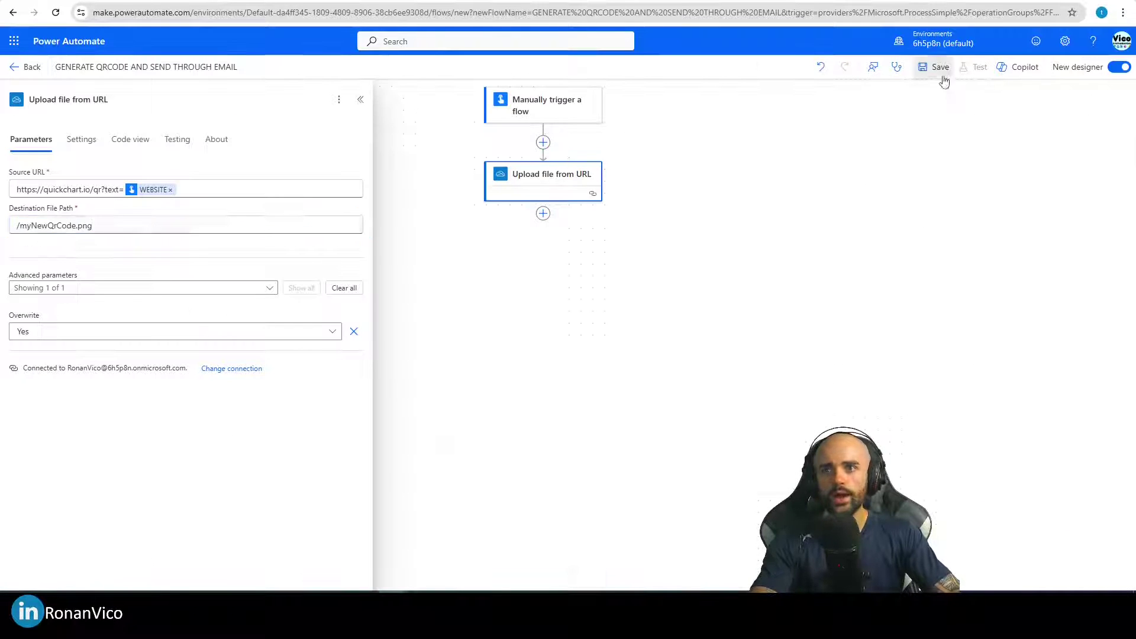
click(936, 67)
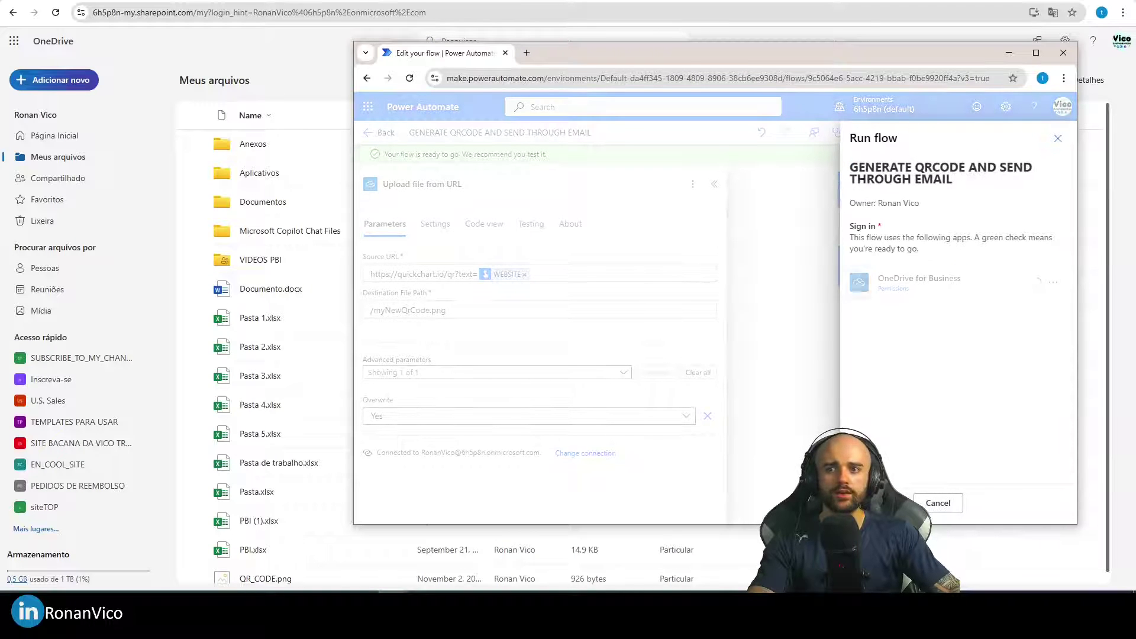
click(885, 503)
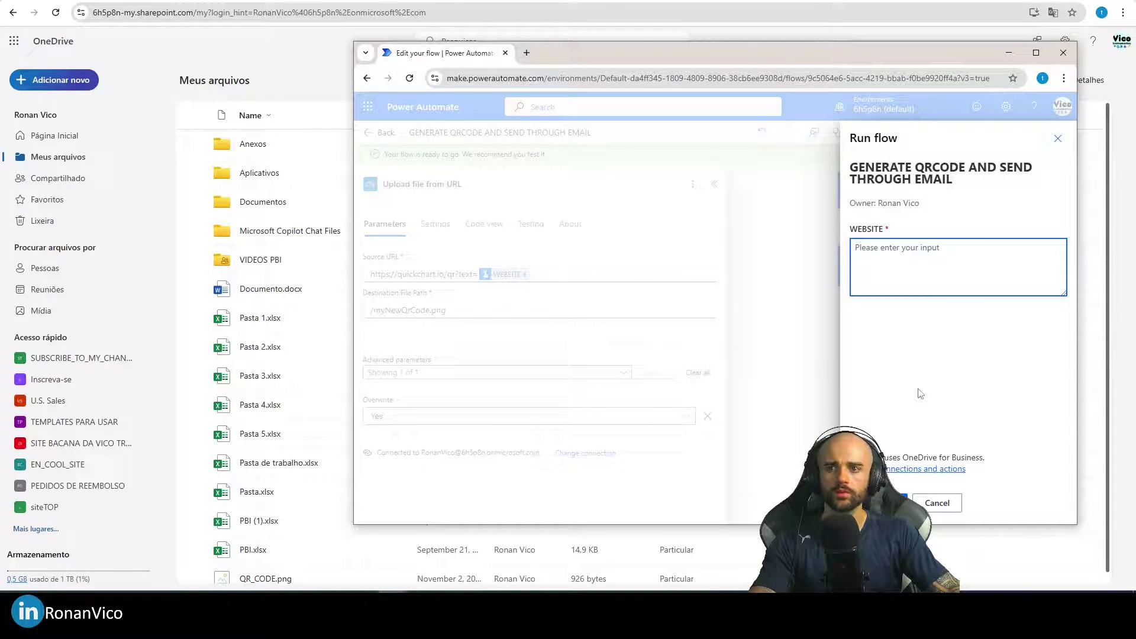
text(https://linkedin.com/in/ronan-vico/)
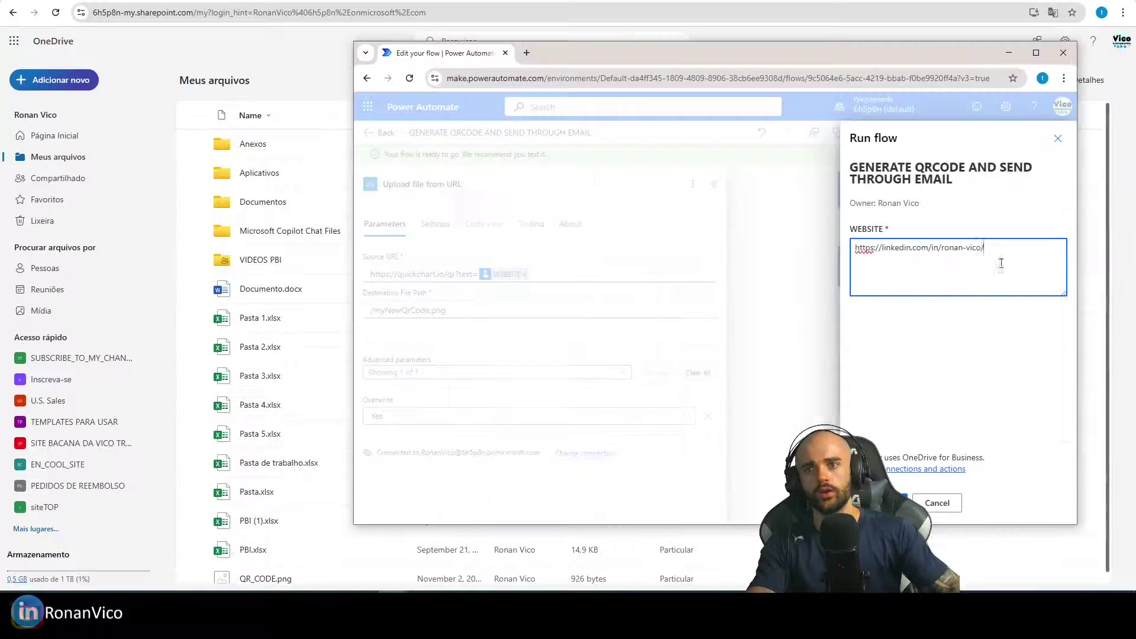
click(890, 503)
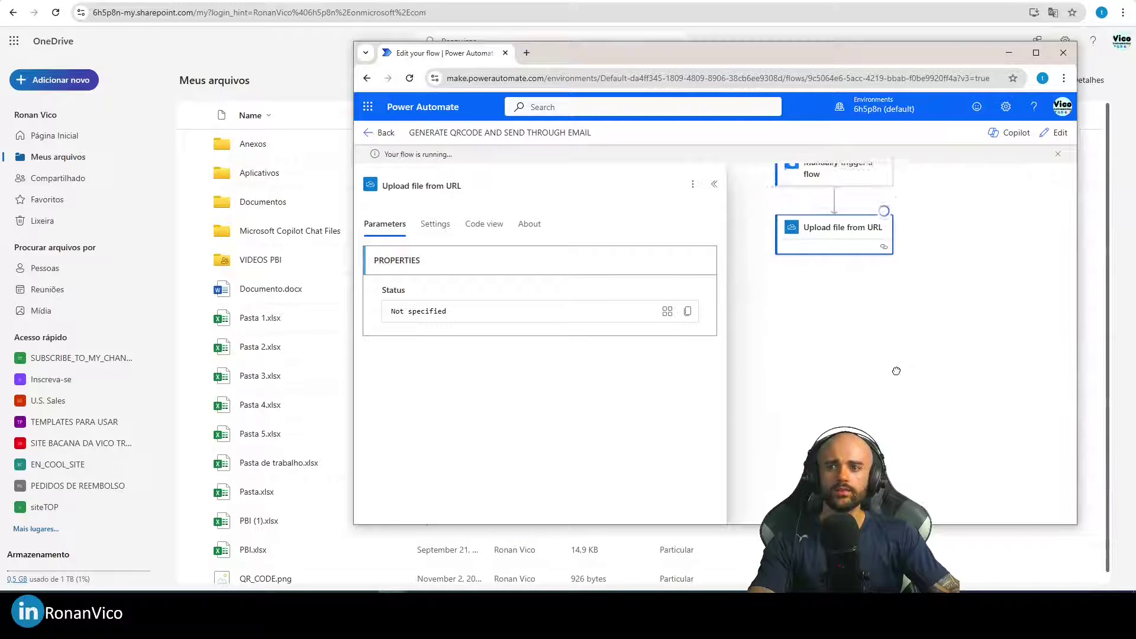
Refresh OneDrive to confirm myNewQrCode.png exists, and preview QR_CODE.png
click(299, 77)
key(F5)
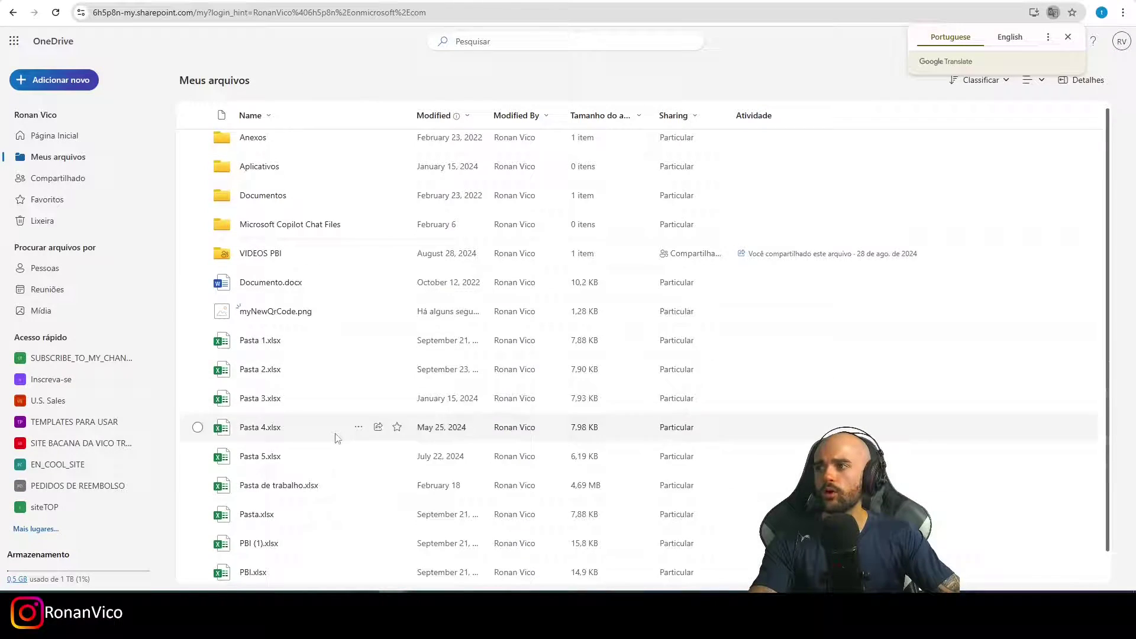
scroll(337, 436, down, 2)
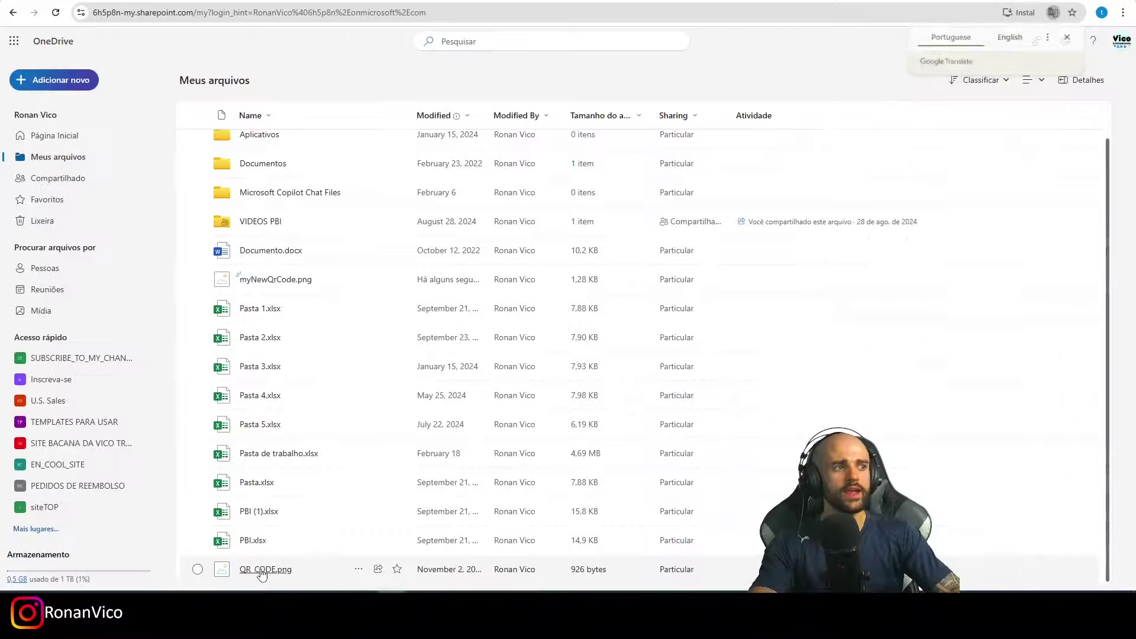
click(259, 527)
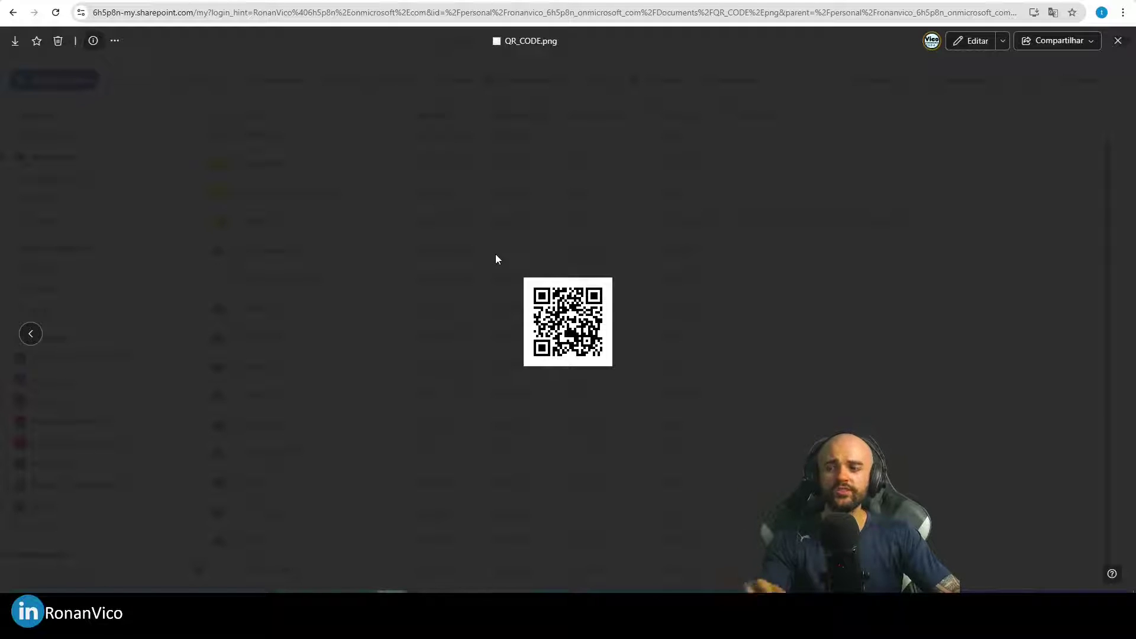
key(Escape)
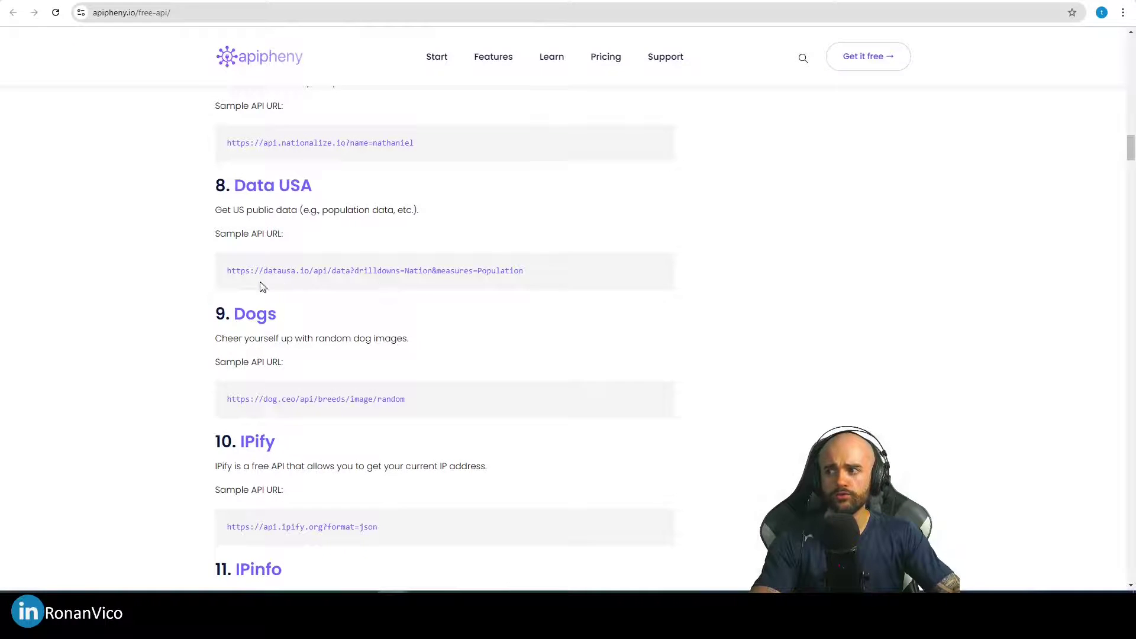
Load the dog.ceo random-image API sample in a new tab to get its JSON reply
drag(407, 400, 215, 401)
key(ctrl+c)
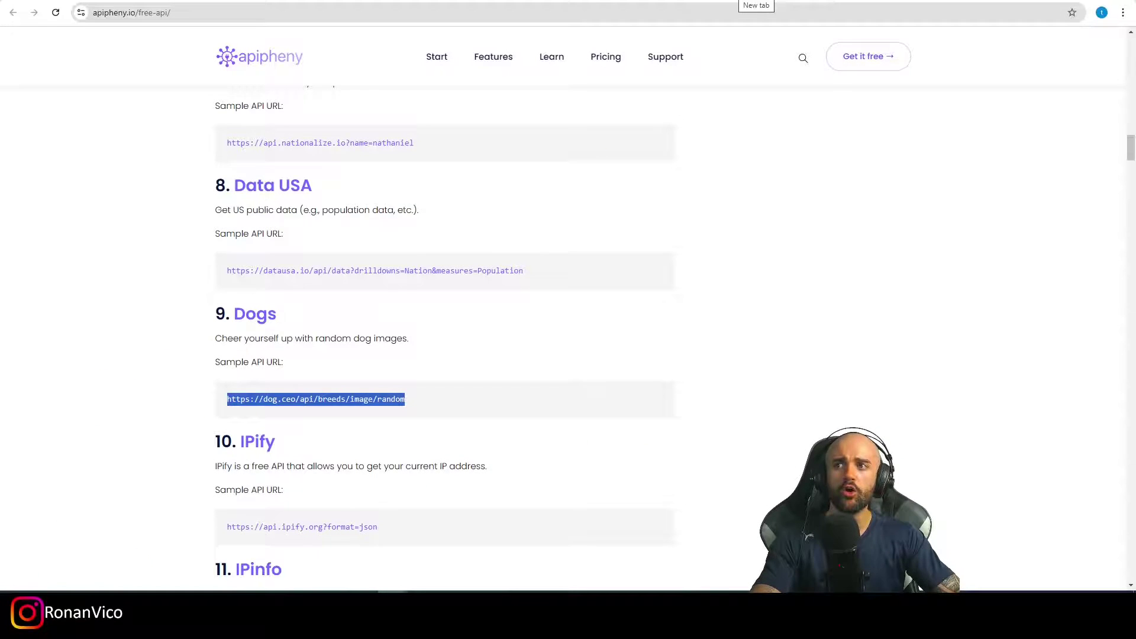
click(755, 1)
key(ctrl+v)
key(Return)
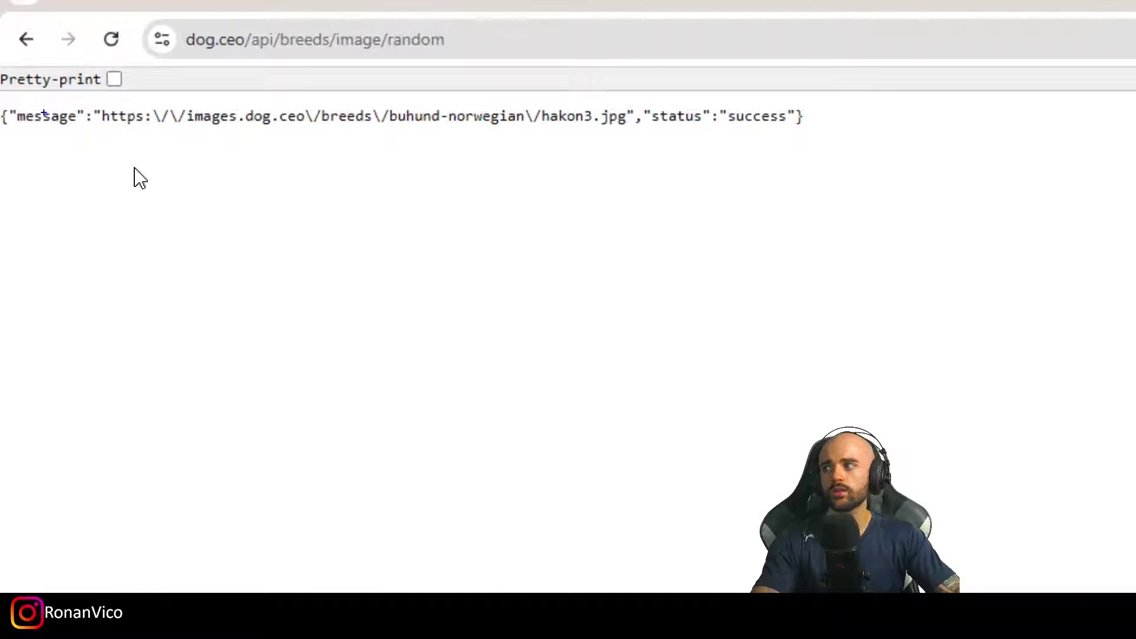
Mark up the JSON response line and the API address with emphasis strokes
drag(2, 96, 973, 154)
drag(492, 54, 610, 82)
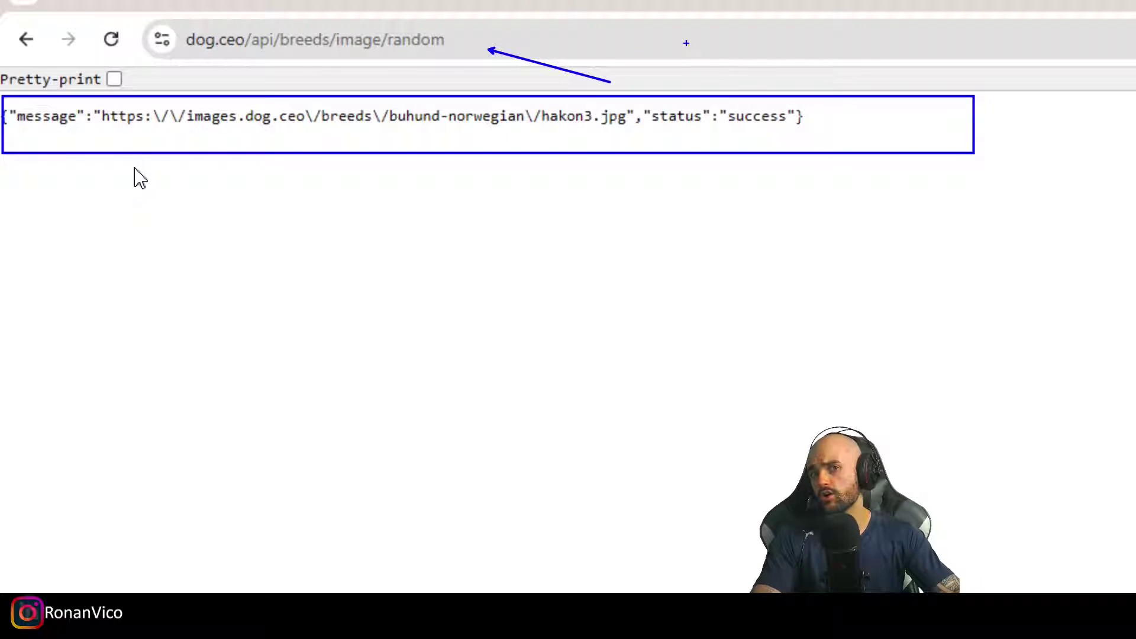
mouse_move(459, 24)
mouse_down()
mouse_move(545, 41)
mouse_move(699, 41)
mouse_up()
drag(581, 51, 712, 71)
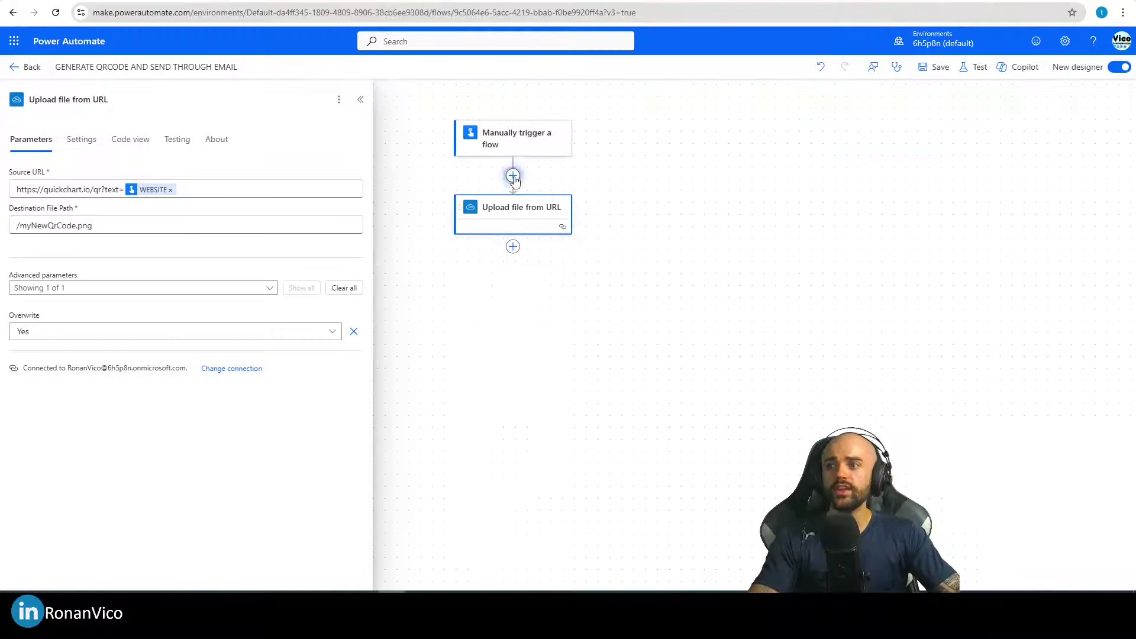
Copy the Upload file from URL action and paste it between the trigger and the upload
click(513, 175)
click(380, 240)
right_click(508, 217)
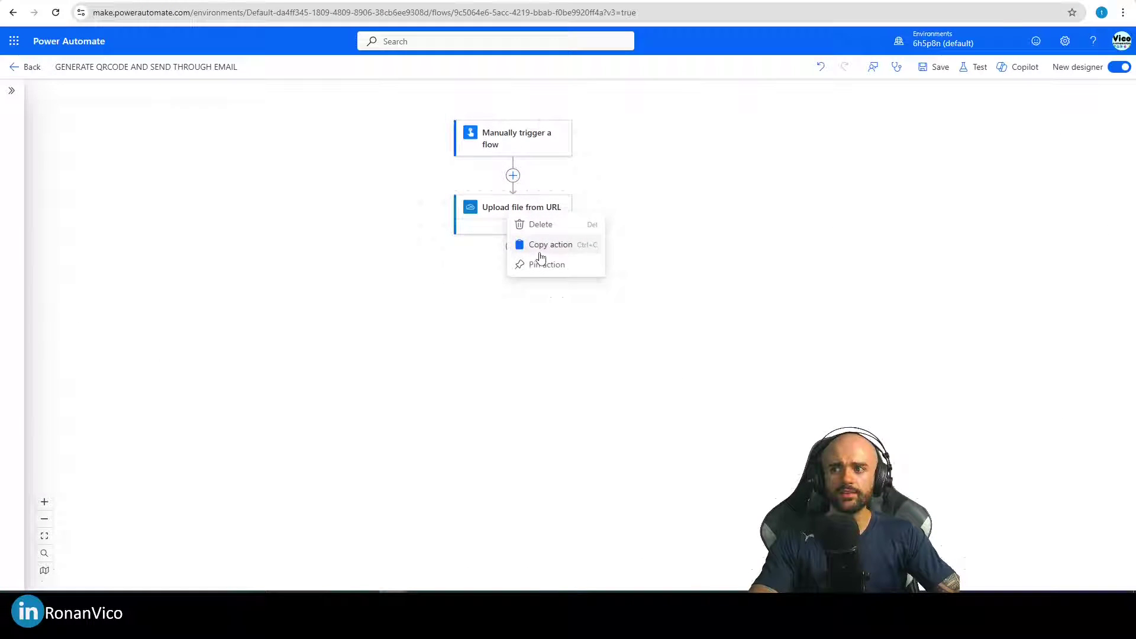
scroll(613, 292, up, 5)
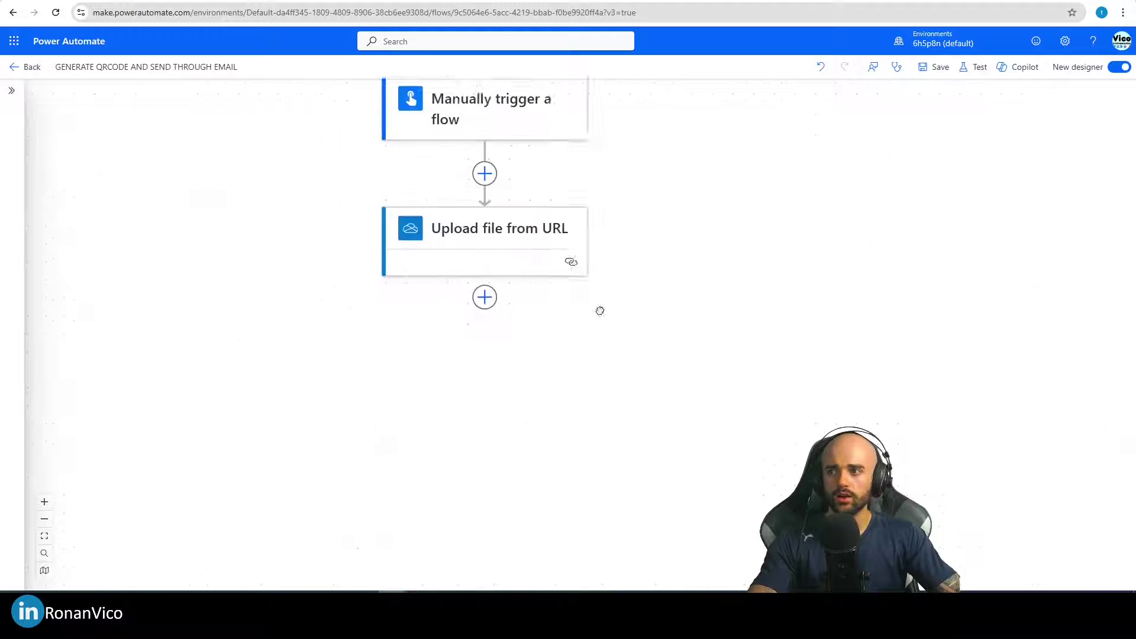
click(555, 335)
click(479, 231)
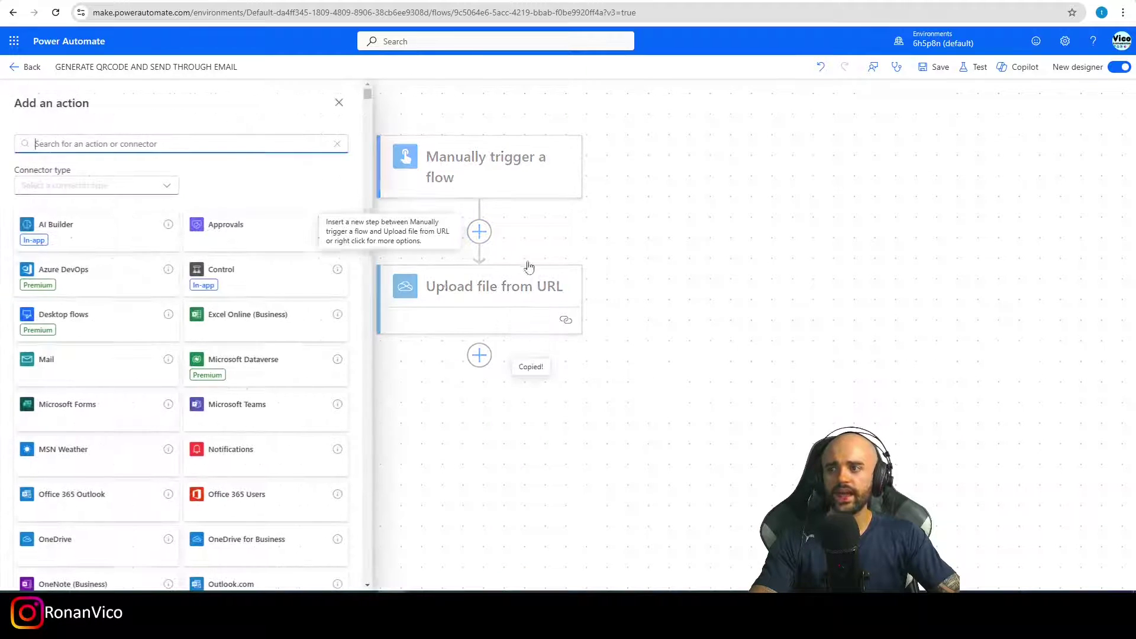
click(480, 231)
click(545, 236)
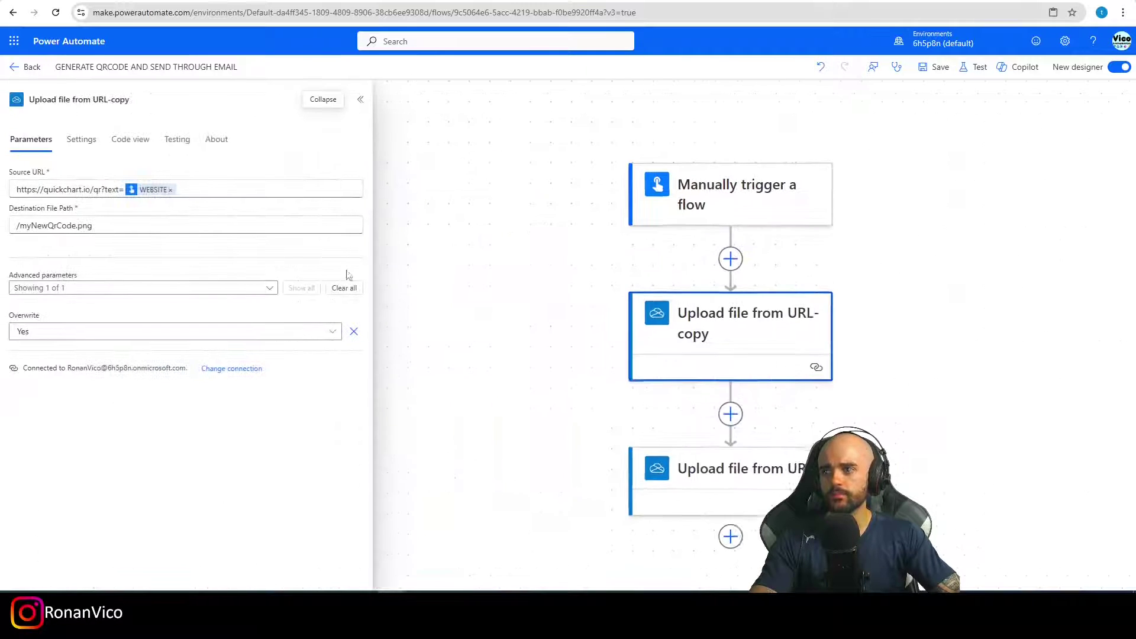
click(227, 189)
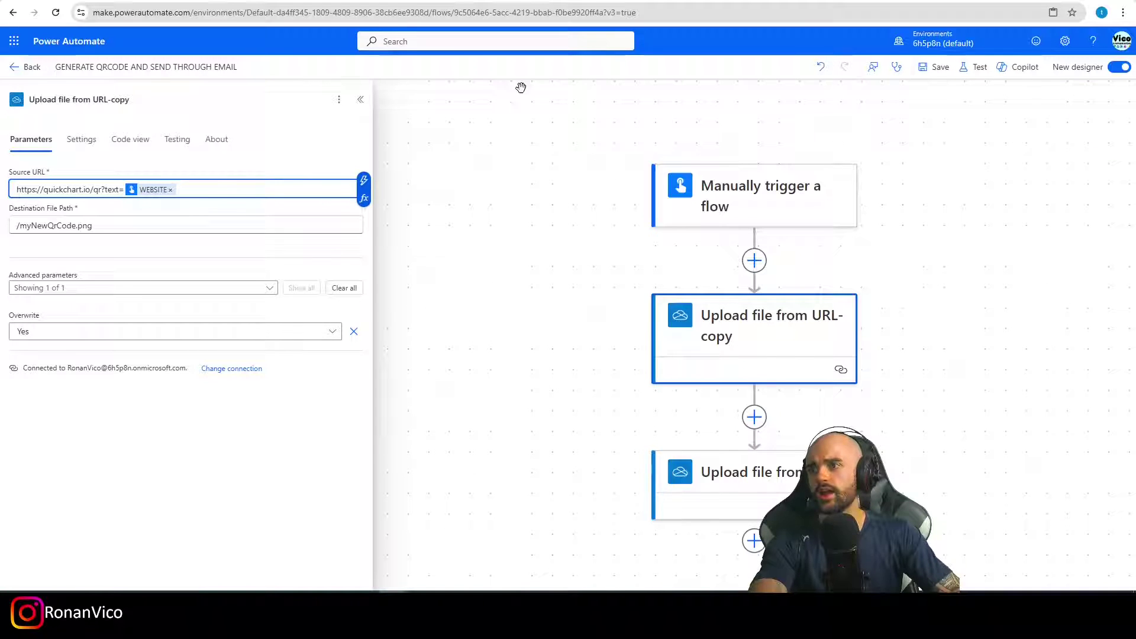
click(805, 2)
click(792, 9)
key(ctrl+c)
click(747, 2)
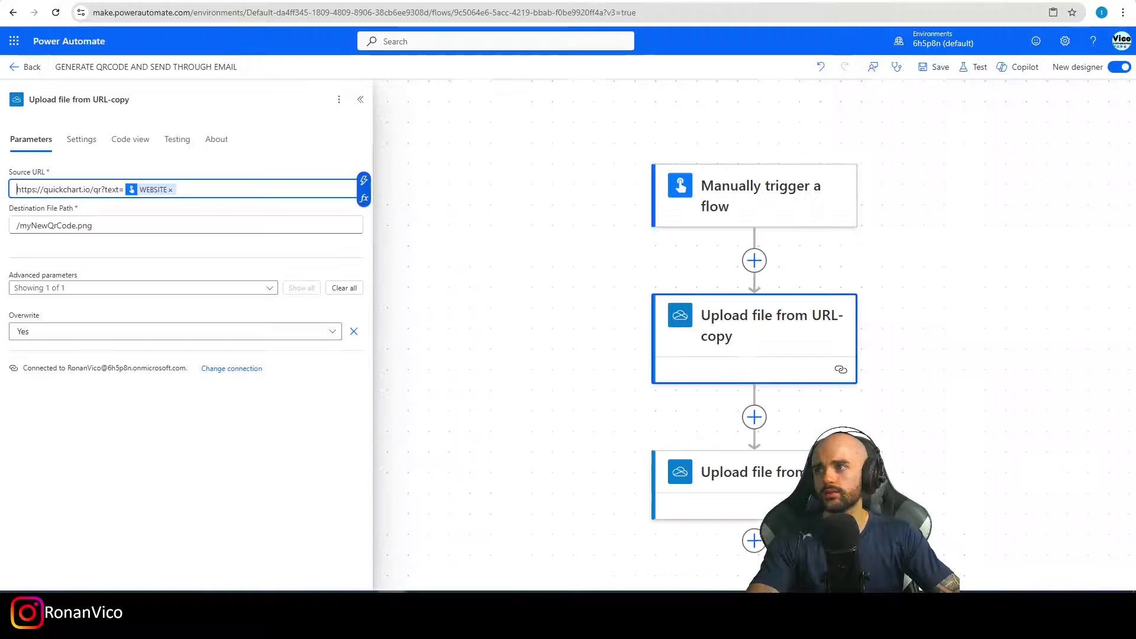
key(ctrl+a)
key(ctrl+v)
double_click(64, 219)
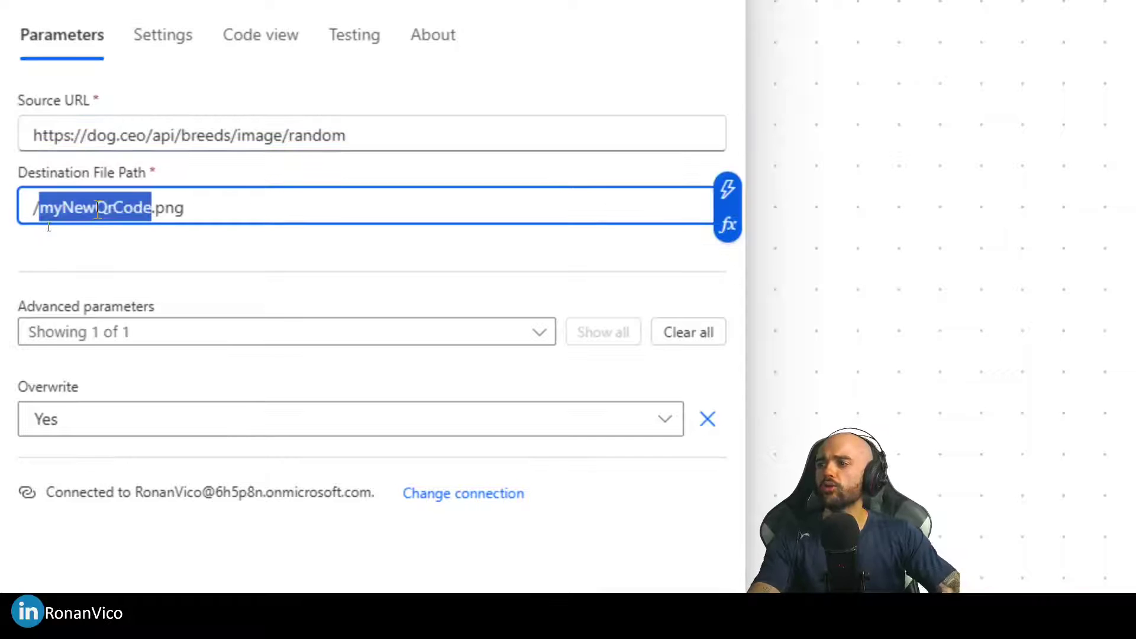
text(DATA)
key(End)
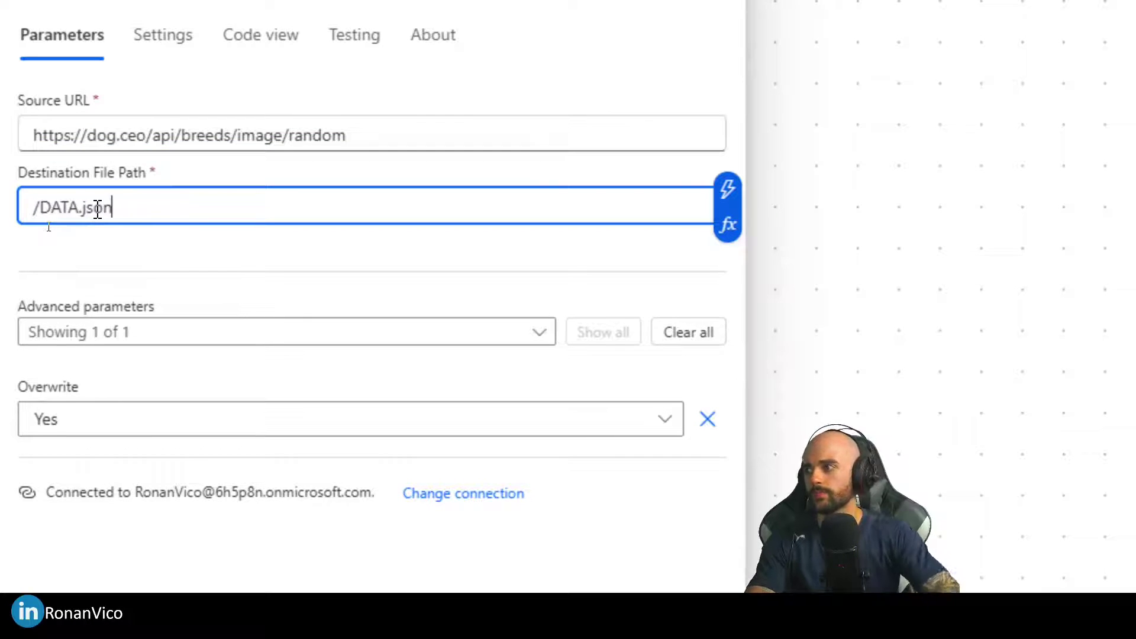
click(936, 67)
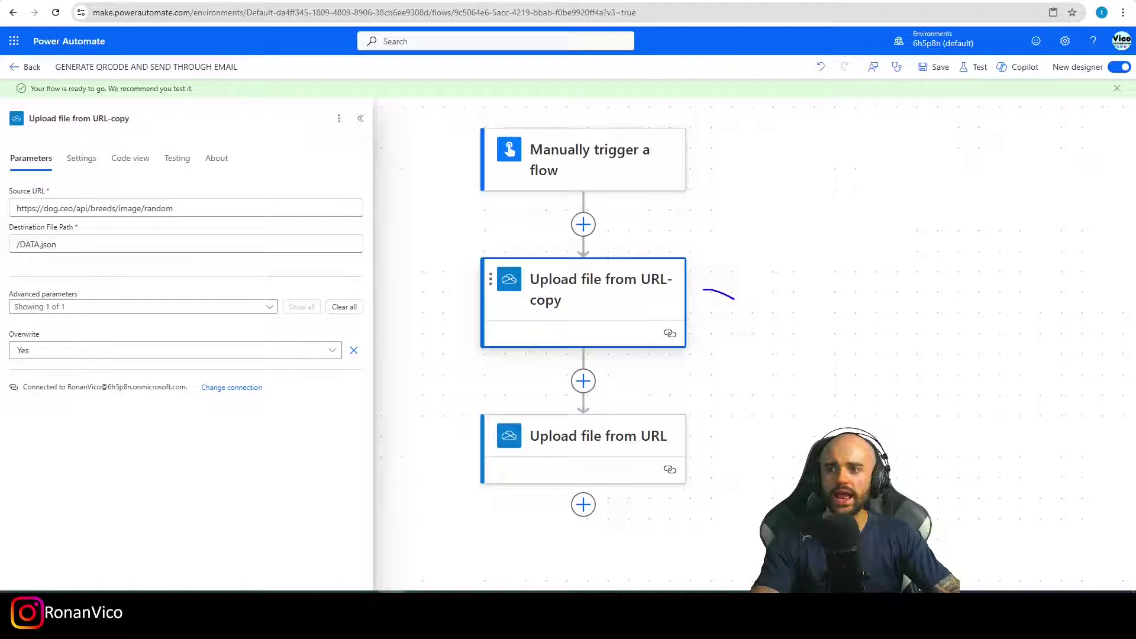
Insert a OneDrive for Business Get file content action after the copied upload step
drag(733, 397, 708, 366)
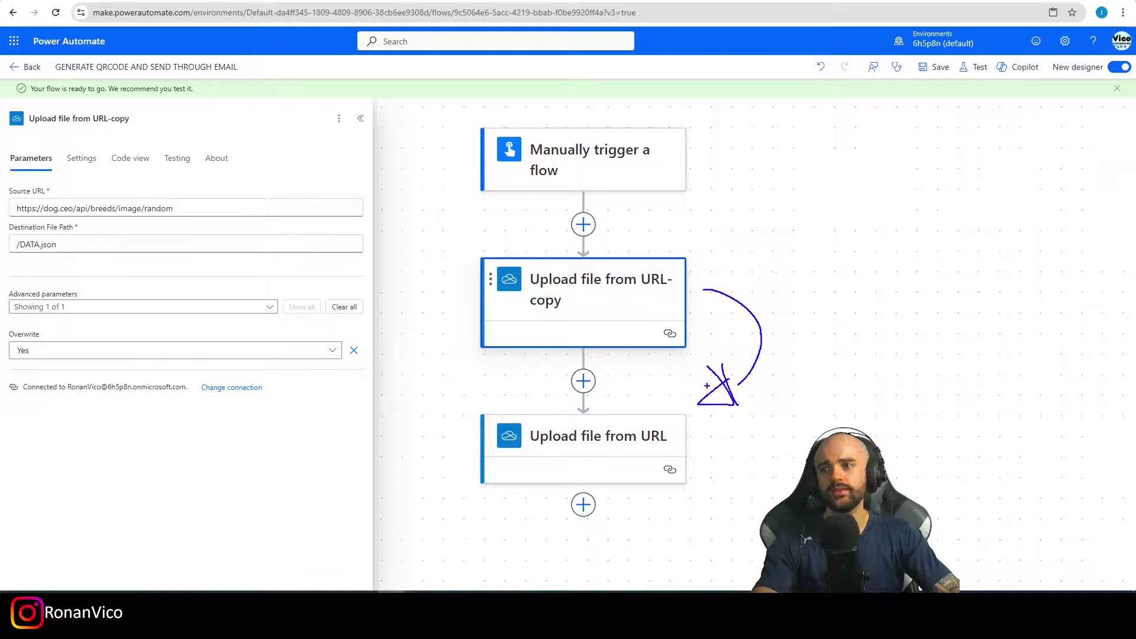
click(583, 381)
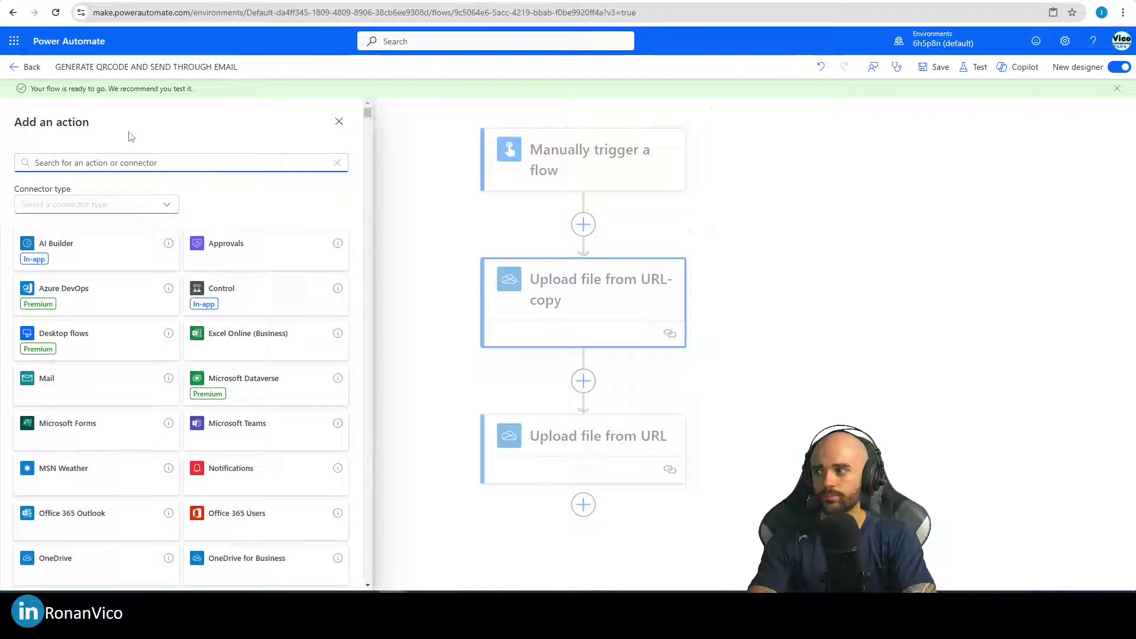
text(onedrive)
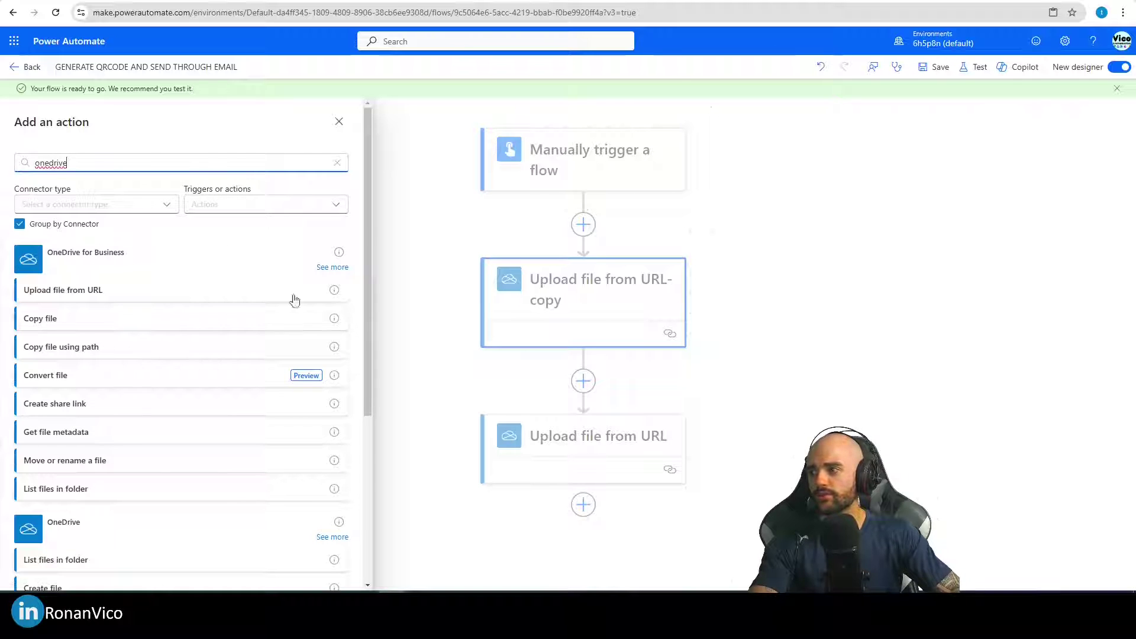
click(329, 264)
scroll(221, 363, down, 3)
scroll(178, 366, down, 4)
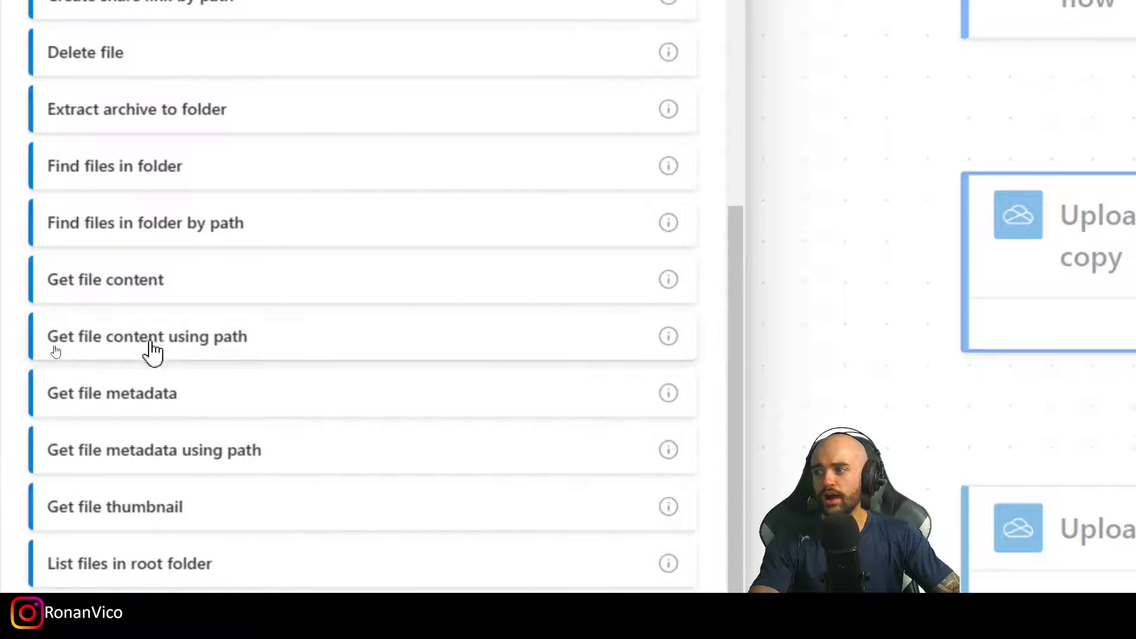
click(173, 289)
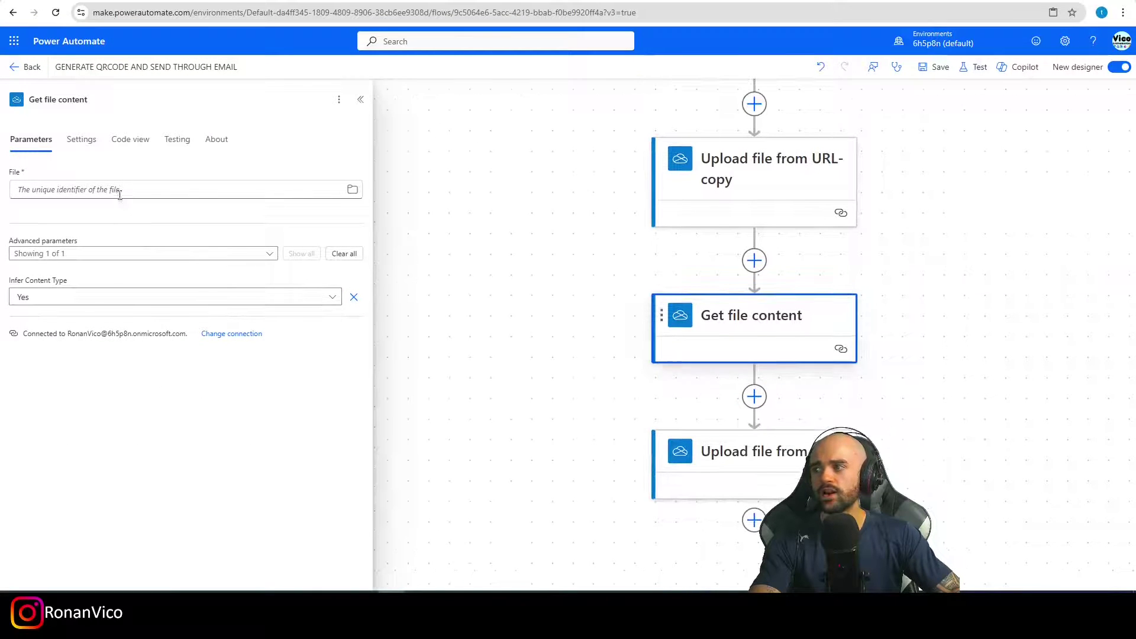
Set Get file content's File to the Id dynamic value from the copied upload step
click(119, 195)
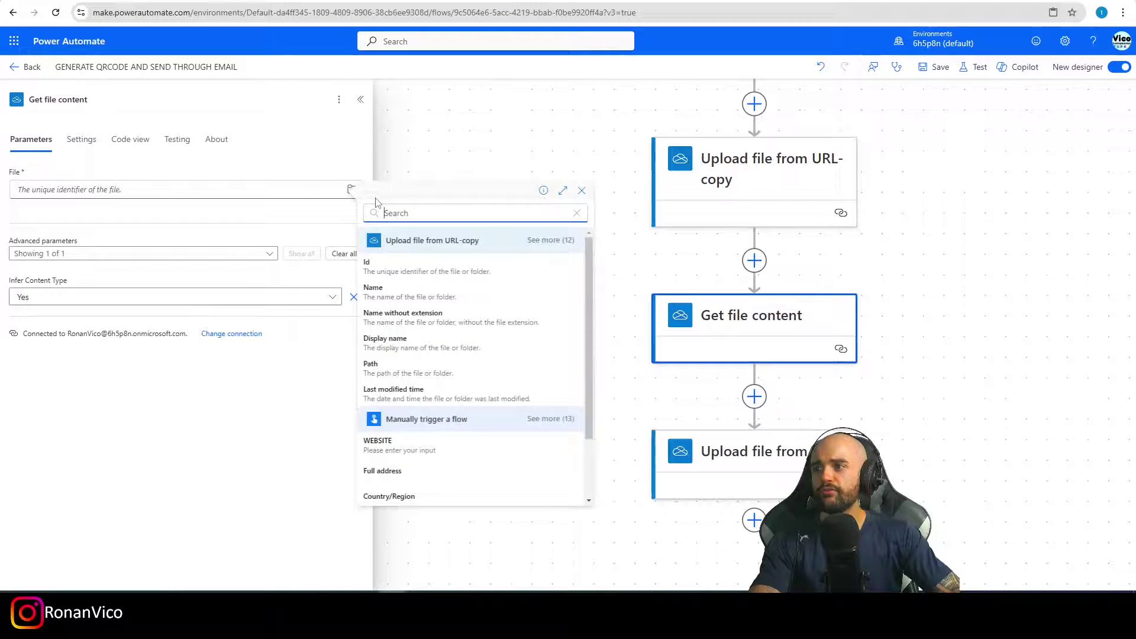
click(352, 189)
click(178, 190)
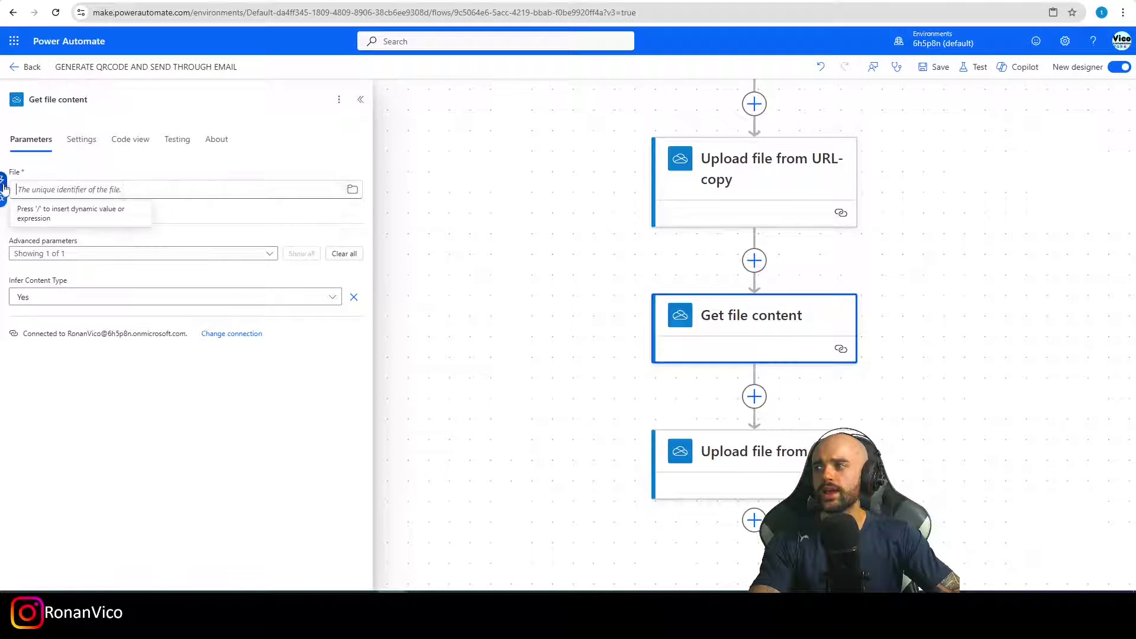
scroll(523, 399, down, 1)
scroll(532, 349, up, 1)
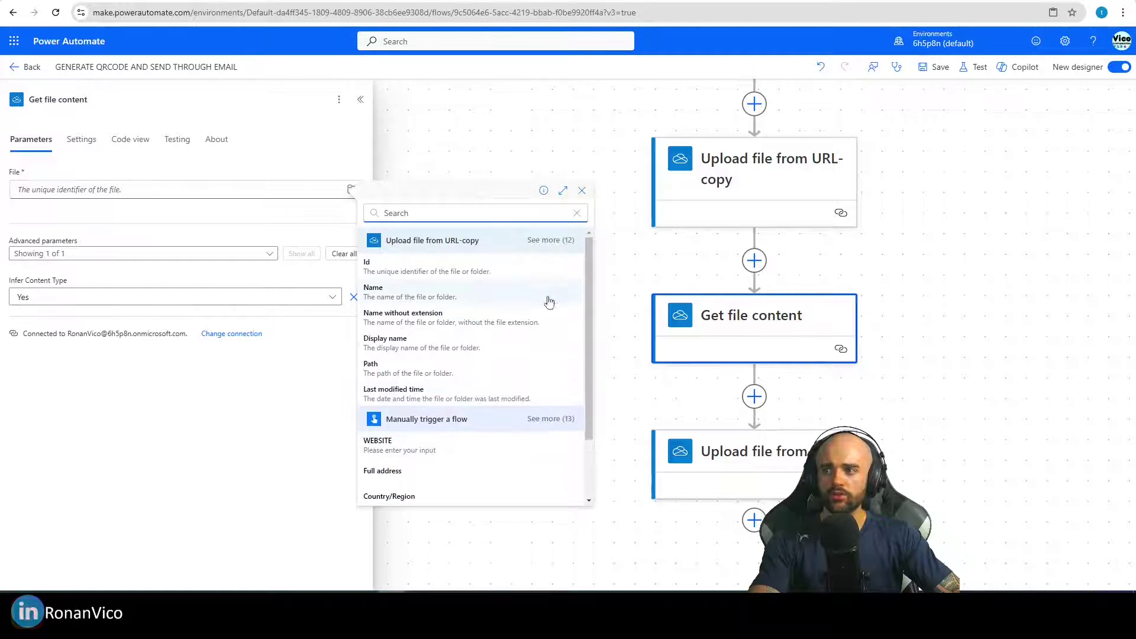
click(406, 270)
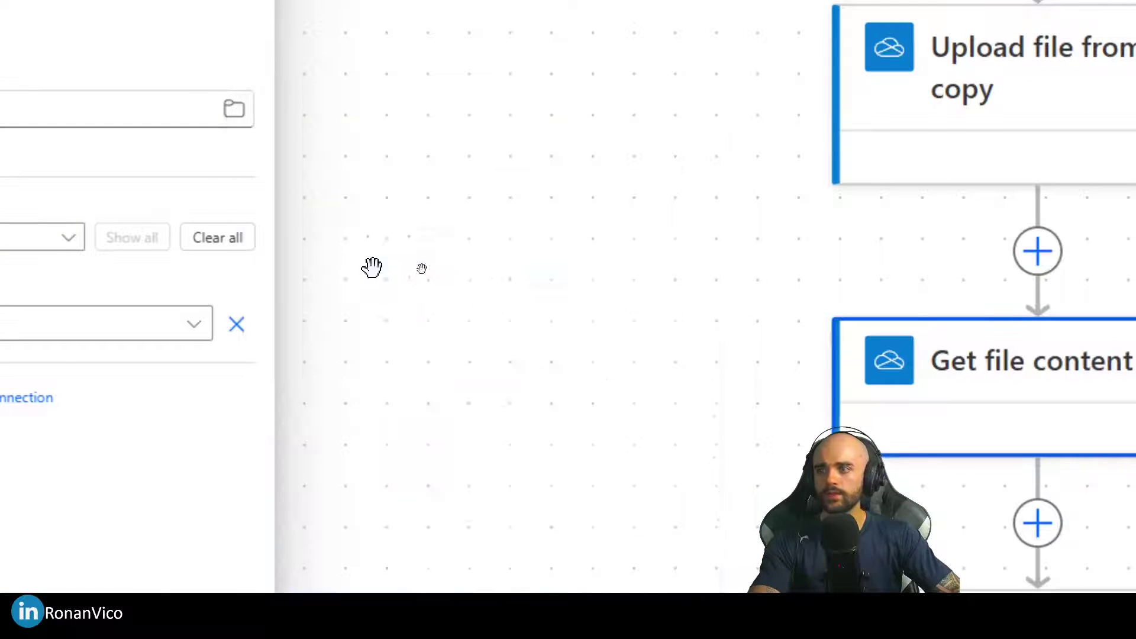
drag(1009, 363, 817, 344)
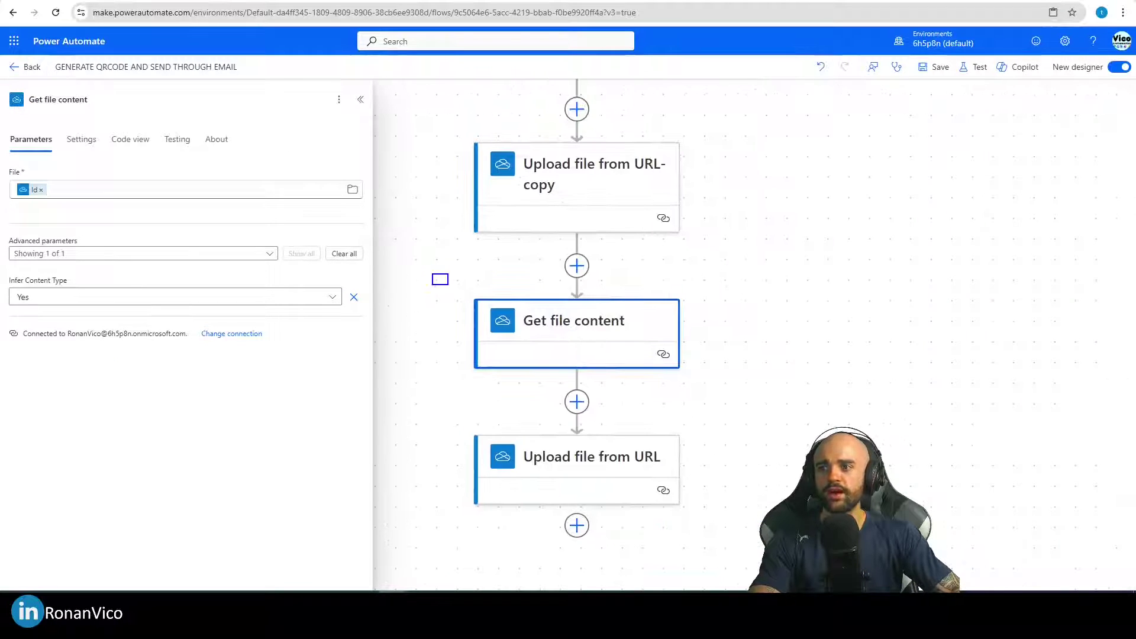
mouse_move(432, 274)
mouse_down()
mouse_move(691, 387)
mouse_move(731, 211)
mouse_up()
key(Escape)
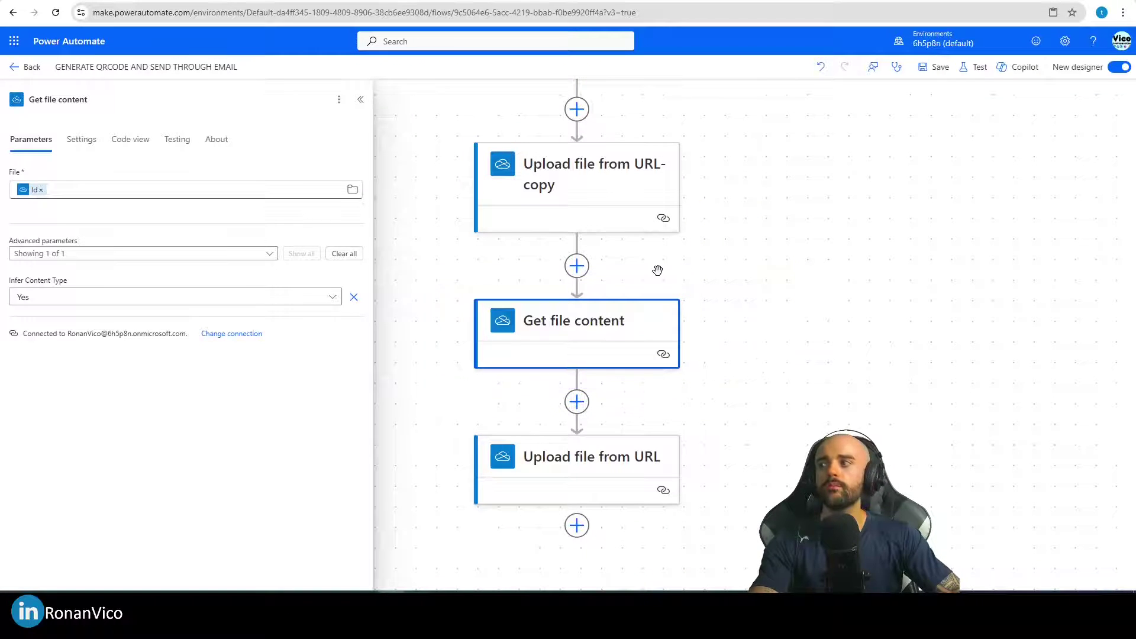
Run a test and inspect Get file content's body: DATA.json as application/octet-stream
click(973, 67)
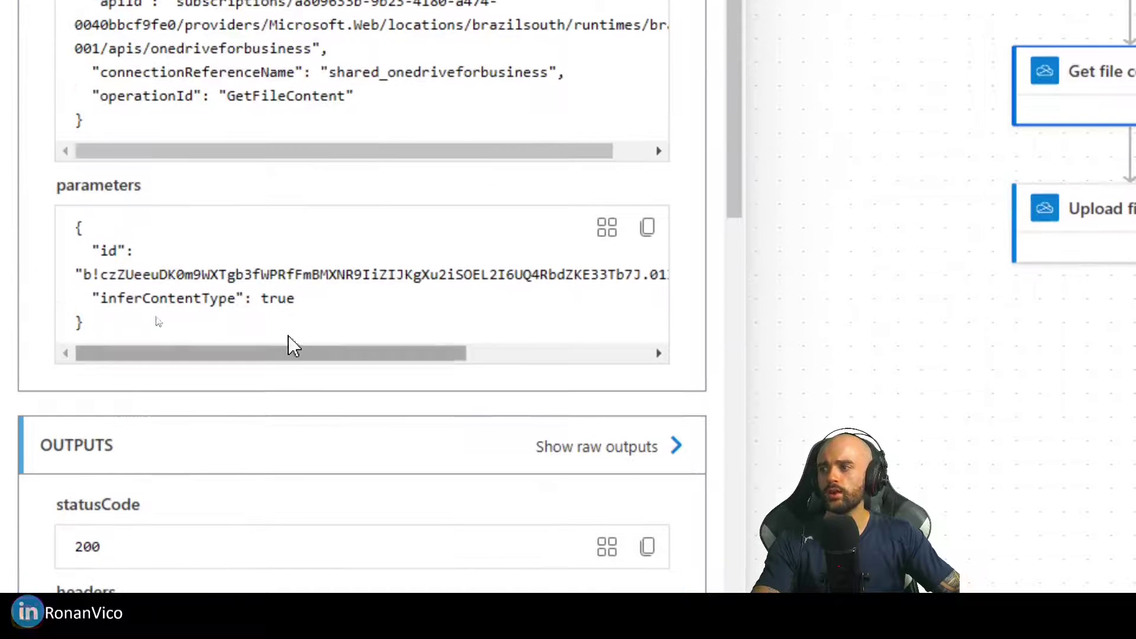
scroll(349, 532, down, 10)
scroll(675, 213, down, 9)
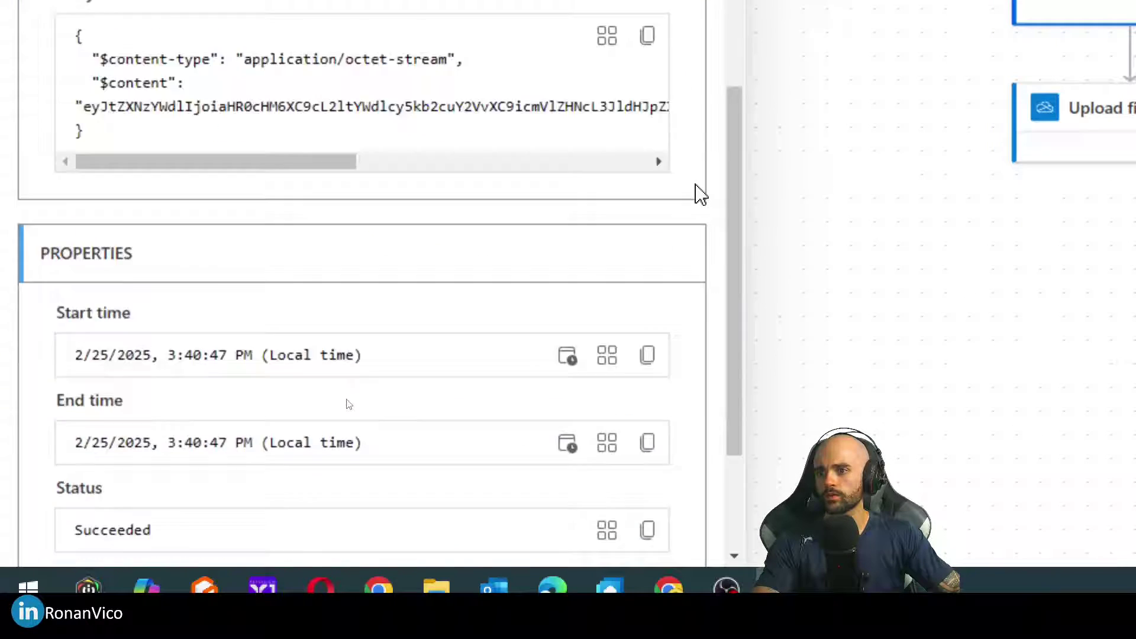
scroll(241, 310, up, 3)
drag(266, 335, 114, 309)
click(84, 208)
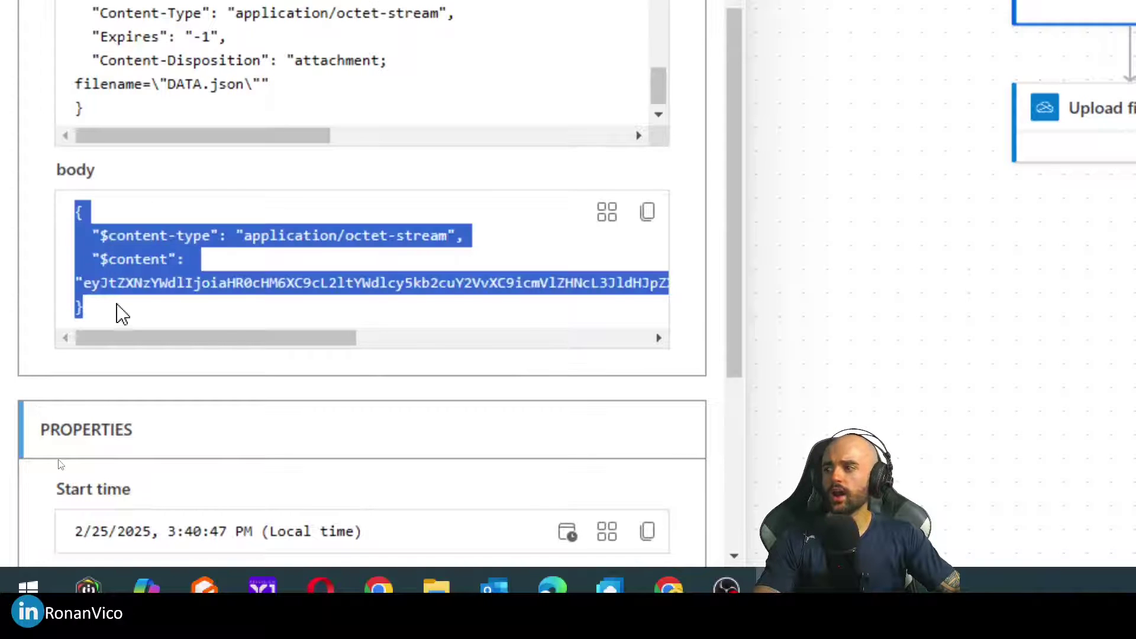
click(119, 322)
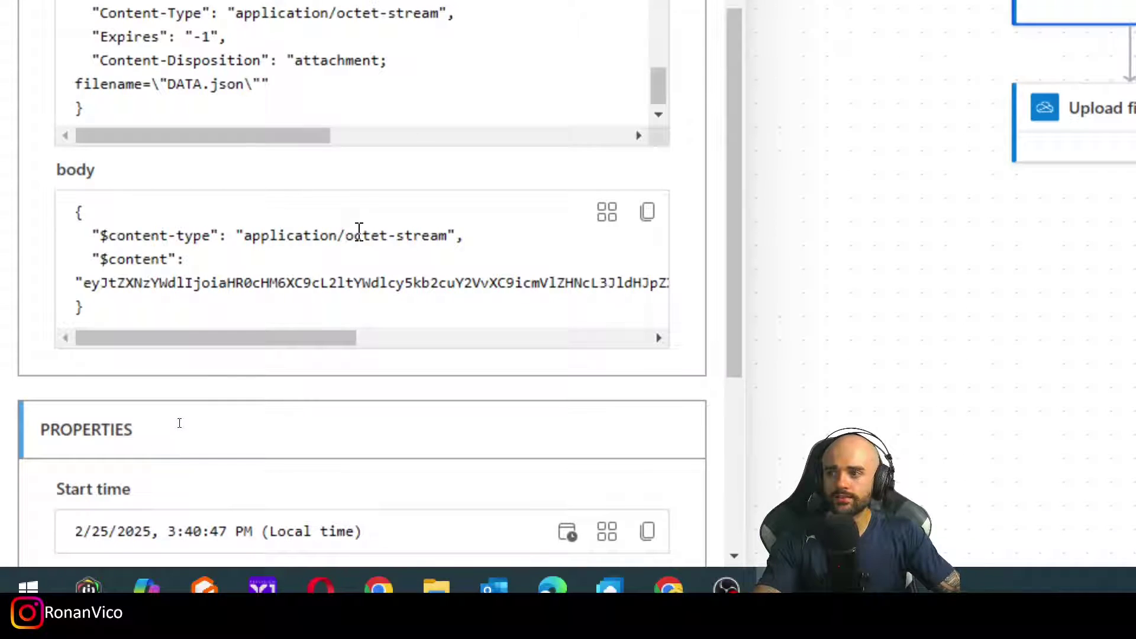
drag(451, 230, 347, 242)
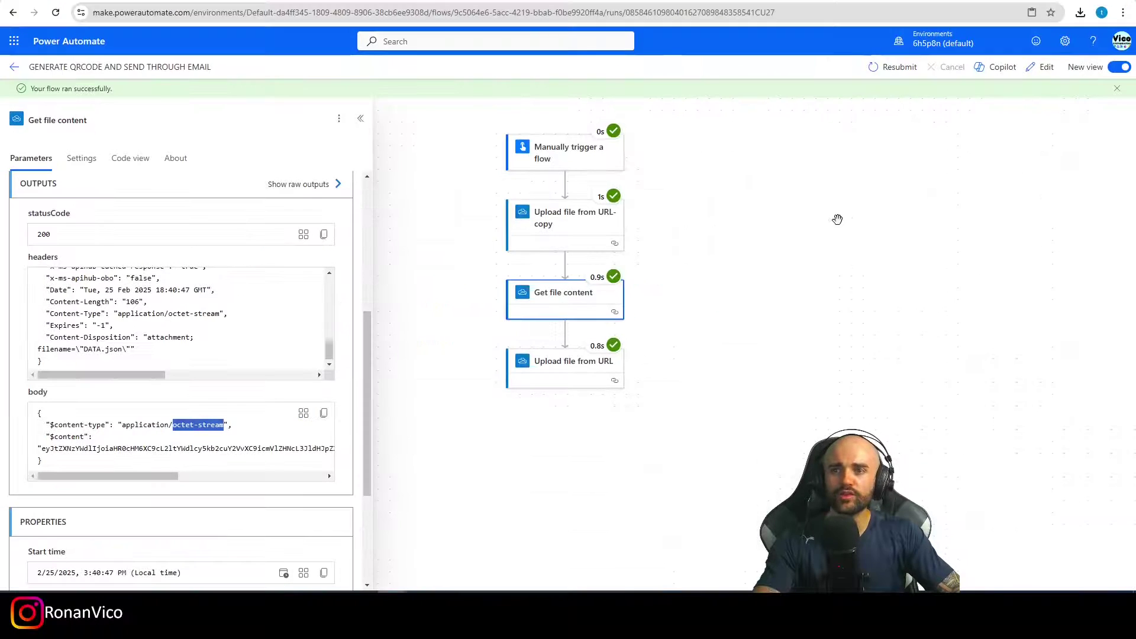
Add a Compose step after Get file content whose input is the File content
click(1039, 67)
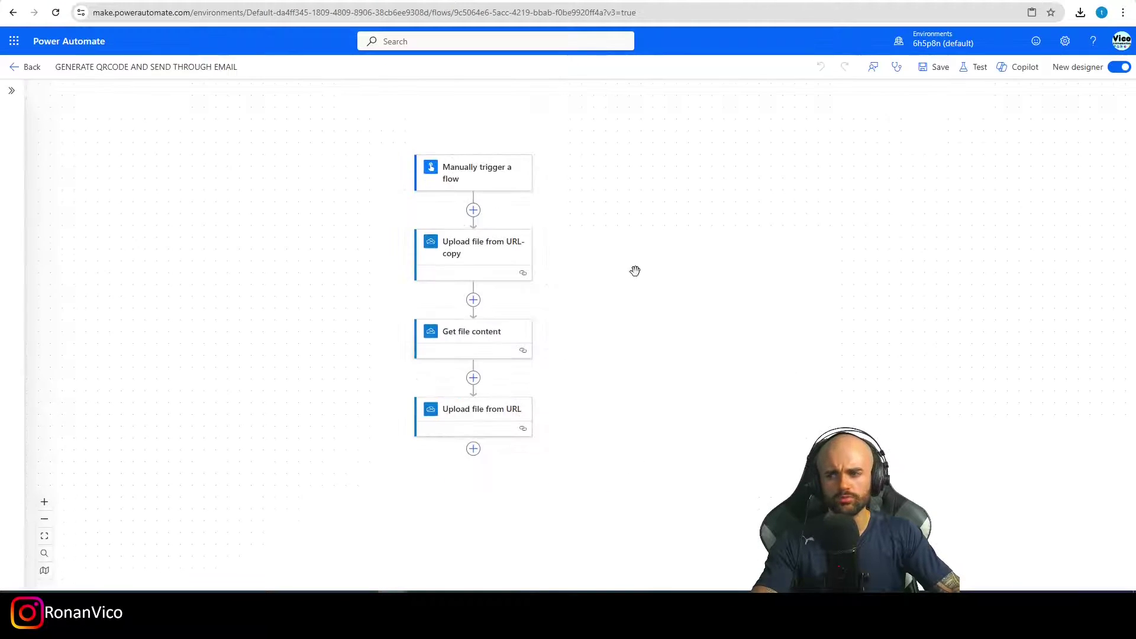
click(473, 378)
text(compose)
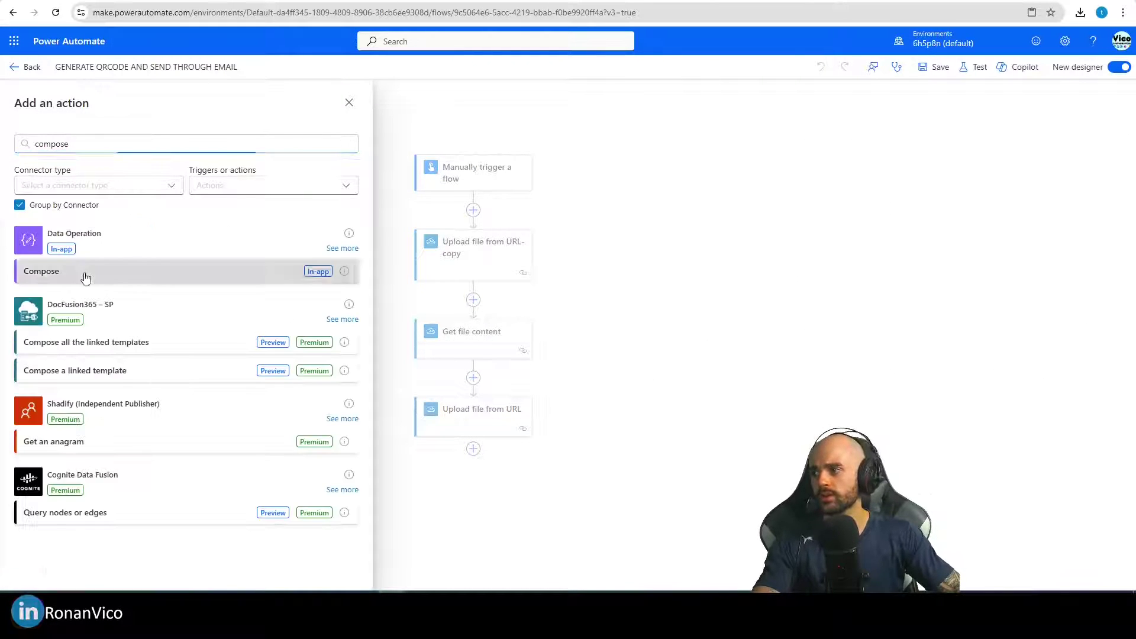
click(83, 269)
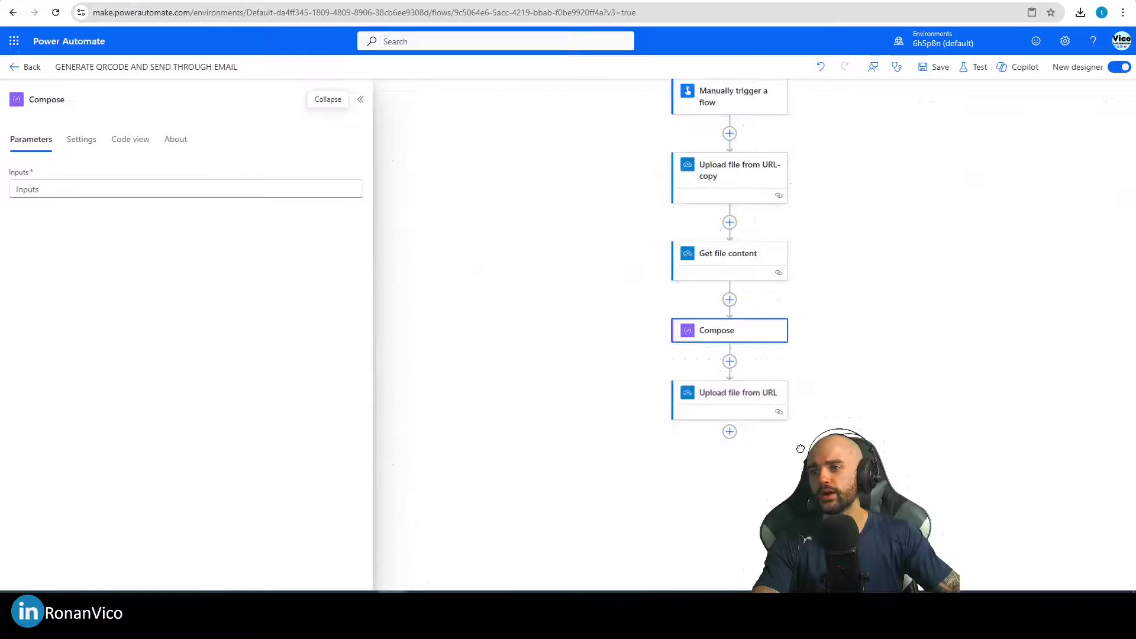
click(199, 190)
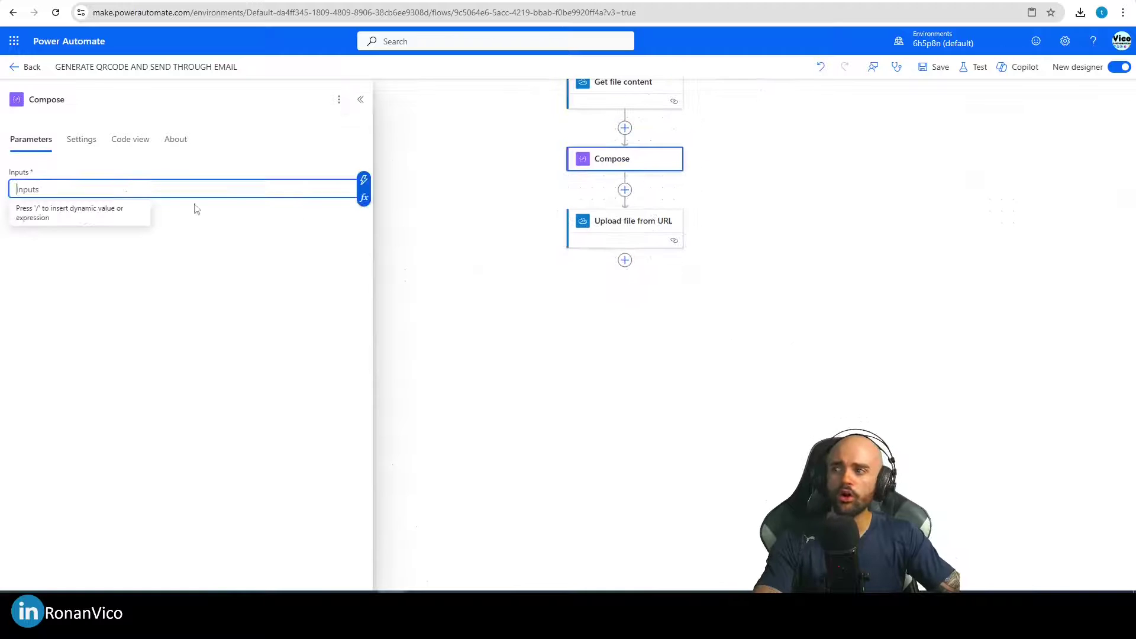
click(364, 180)
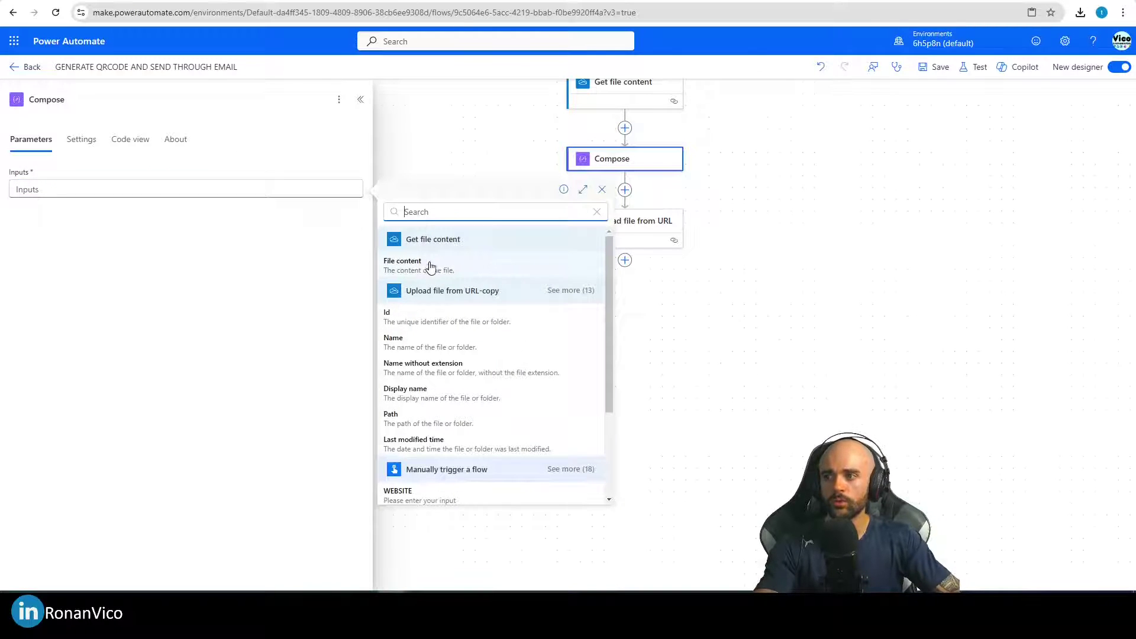
click(431, 266)
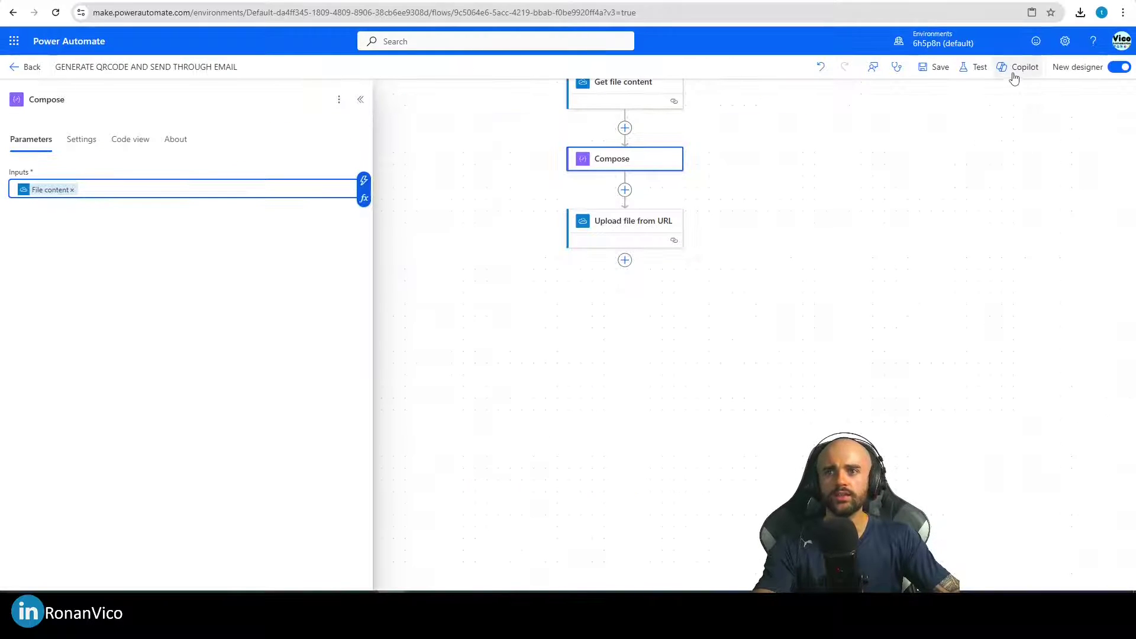
Save the flow and set up a test reusing a recently used trigger
click(974, 67)
click(940, 131)
click(939, 151)
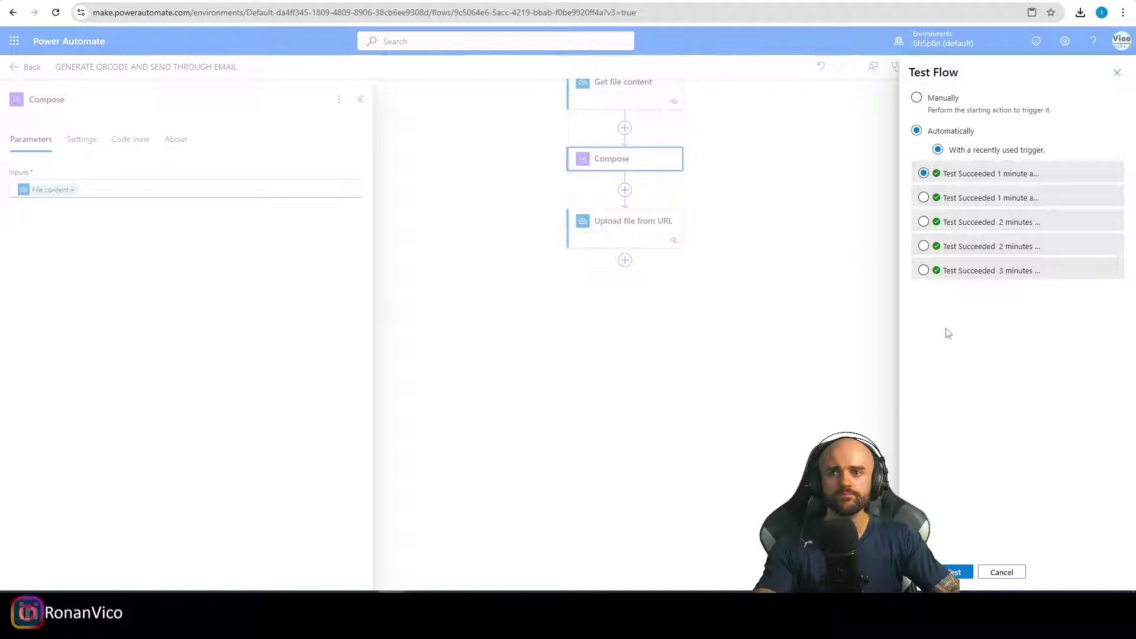
click(961, 572)
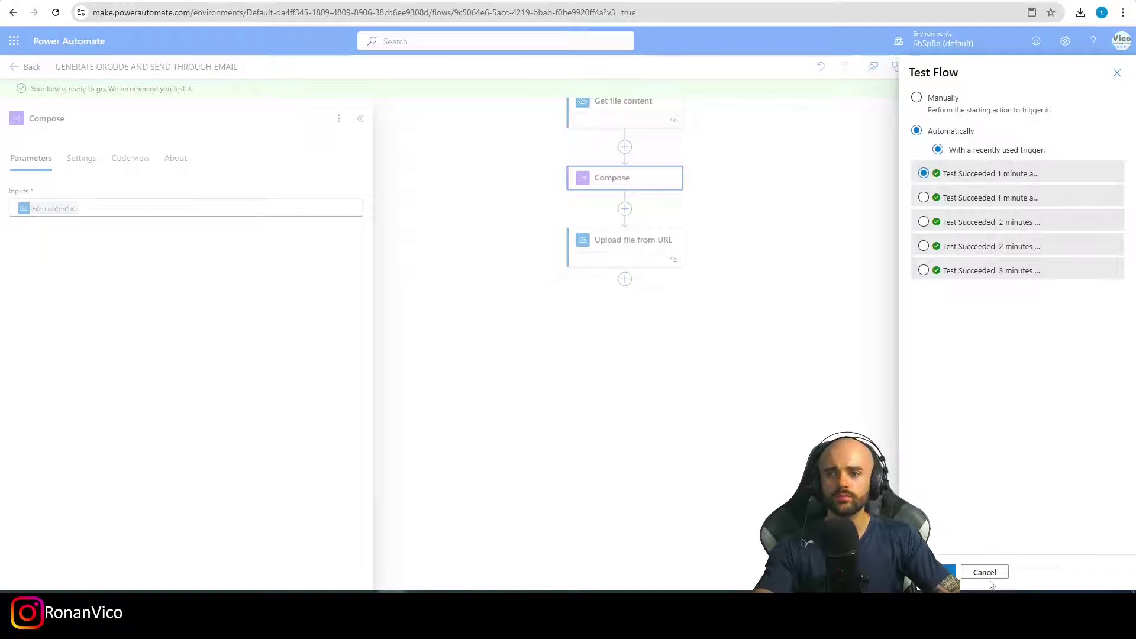
Run the test and review the Compose output showing dog.ceo's JSON image link
click(946, 572)
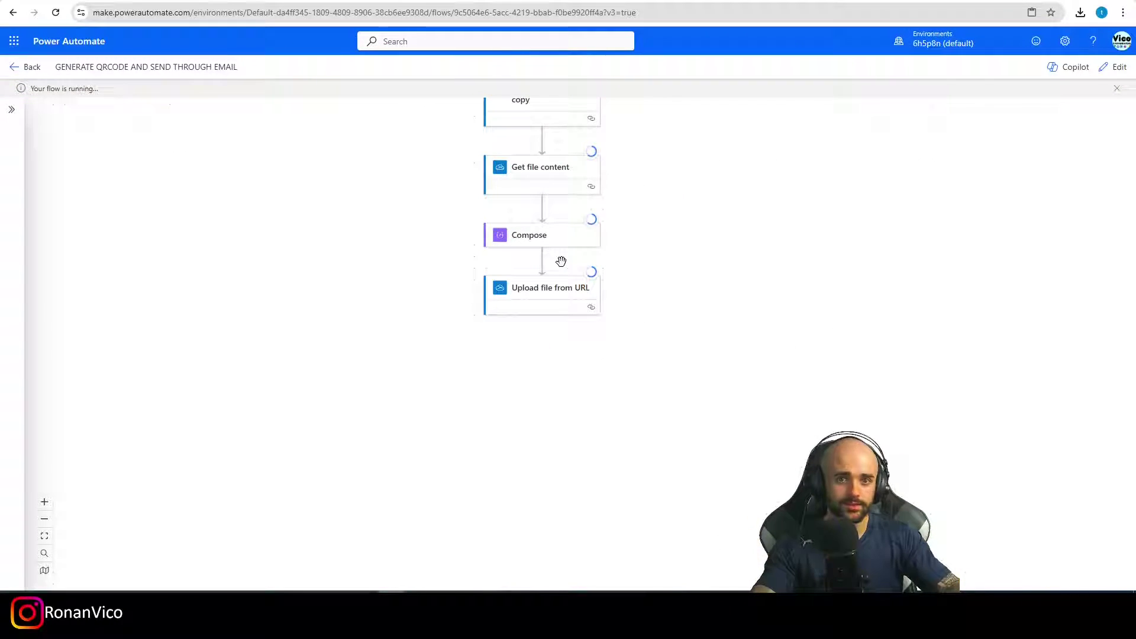
click(555, 236)
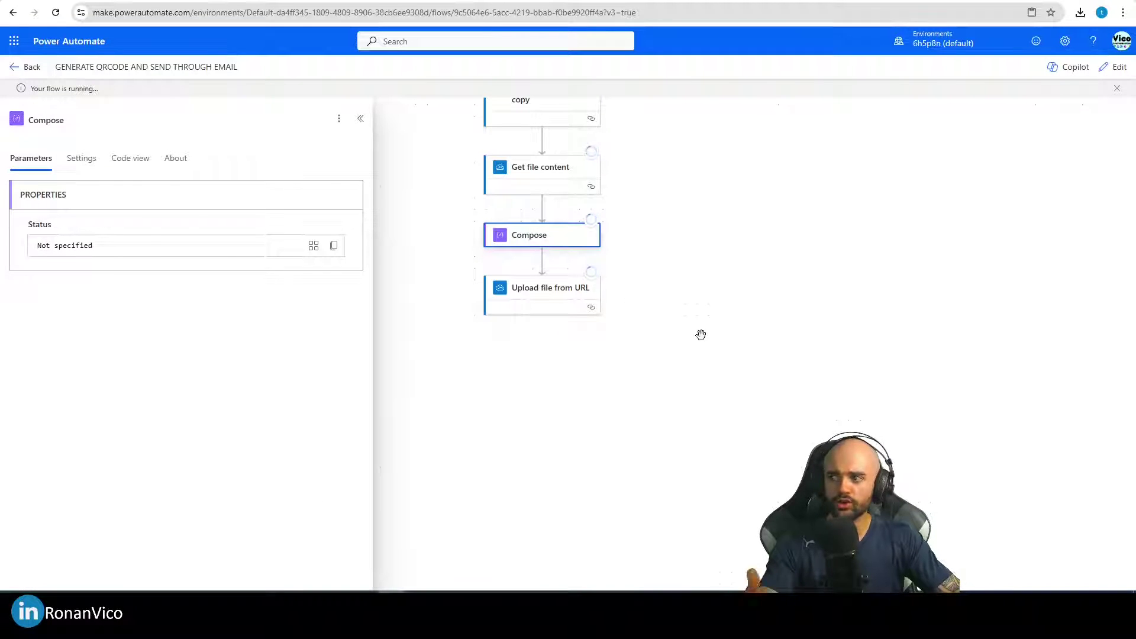
scroll(704, 303, up, 2)
scroll(652, 322, up, 1)
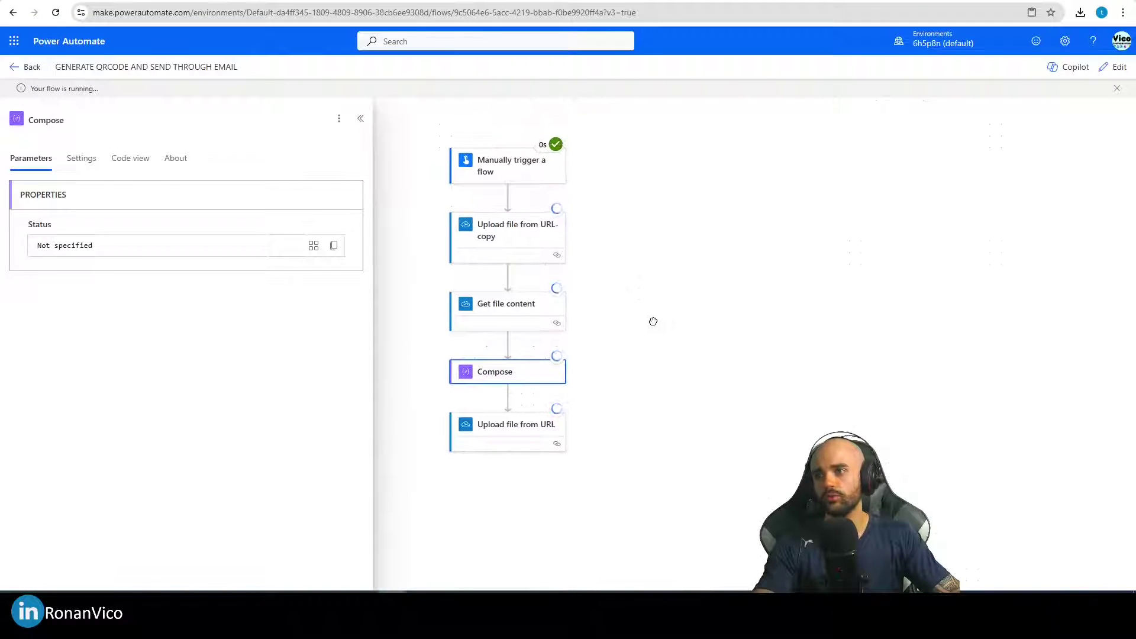
scroll(673, 345, down, 3)
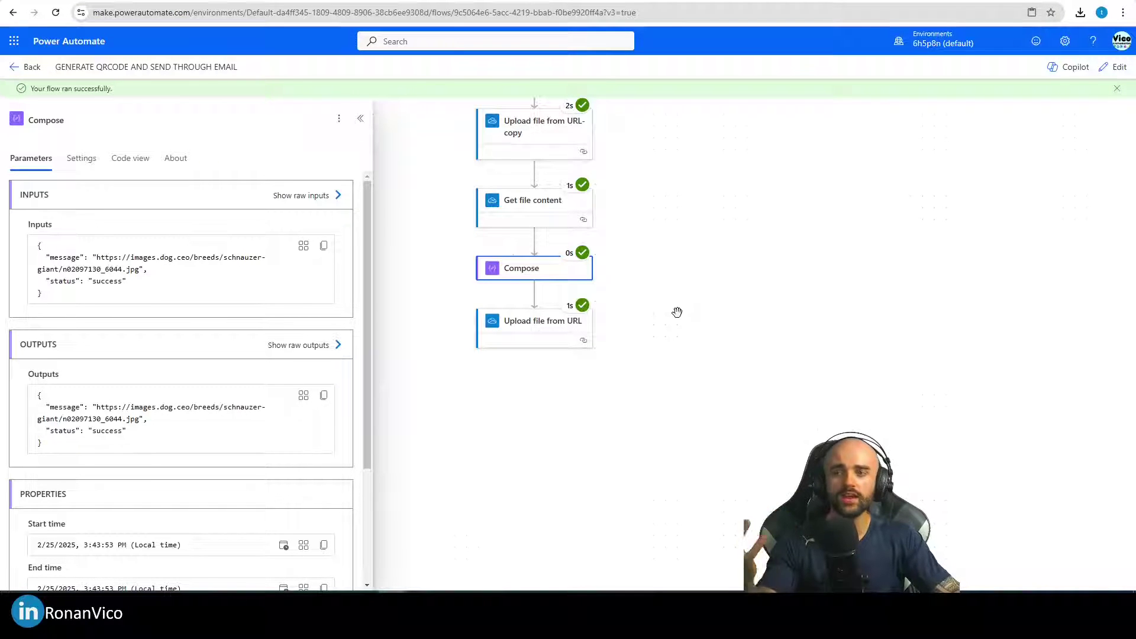
Review the Upload file from URL step's results, then return to editing the flow
click(539, 326)
scroll(538, 359, down, 1)
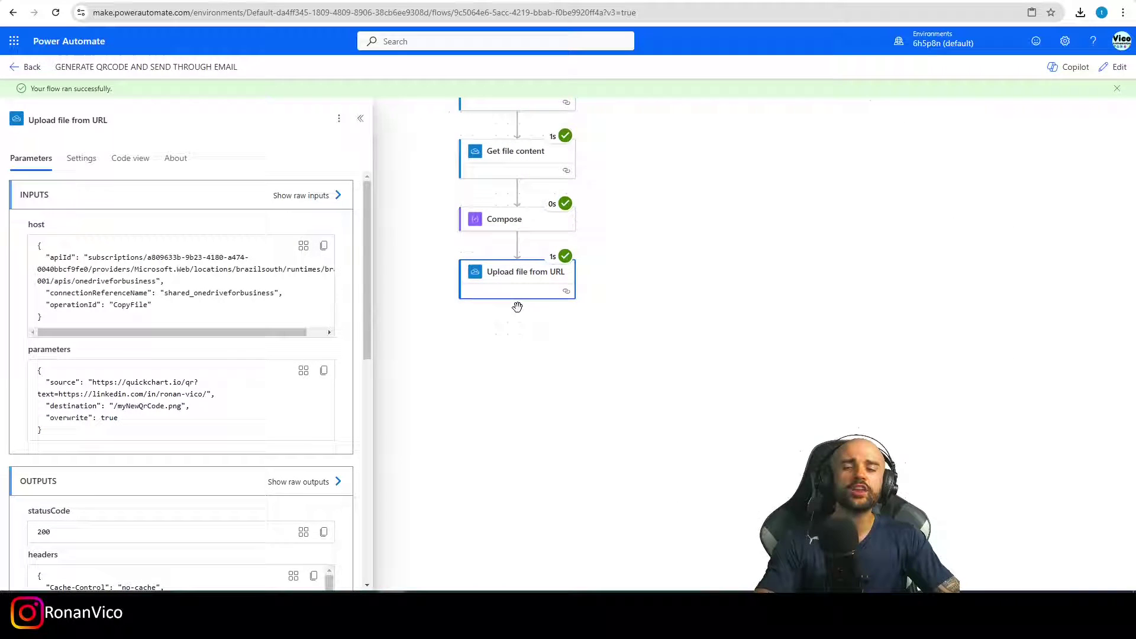
scroll(552, 424, left, 2)
scroll(595, 424, down, 1)
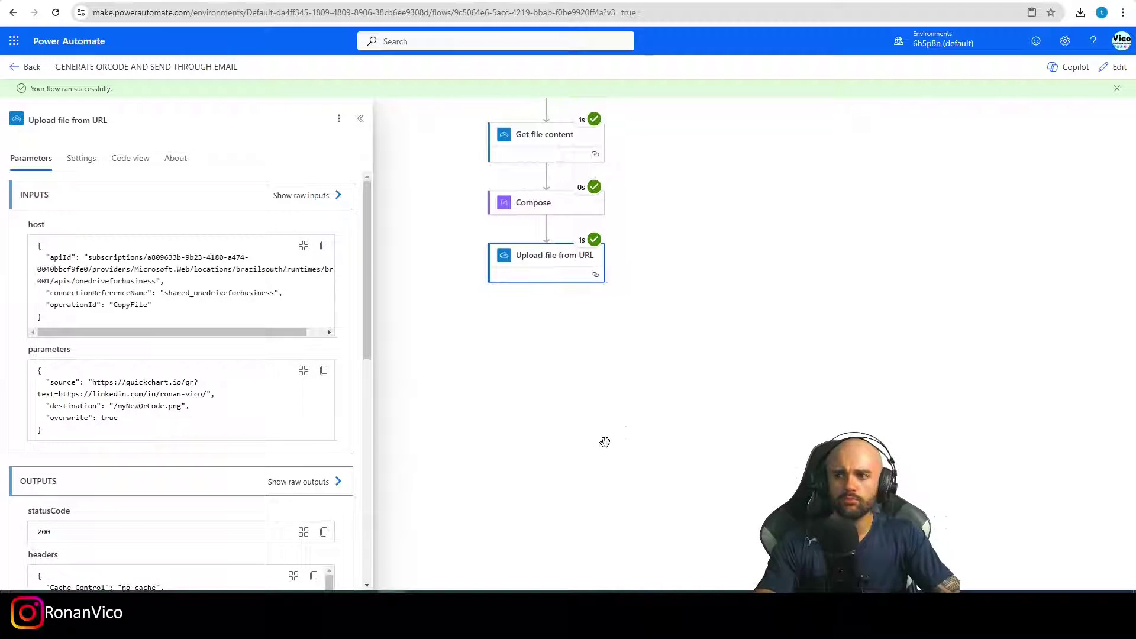
click(1114, 66)
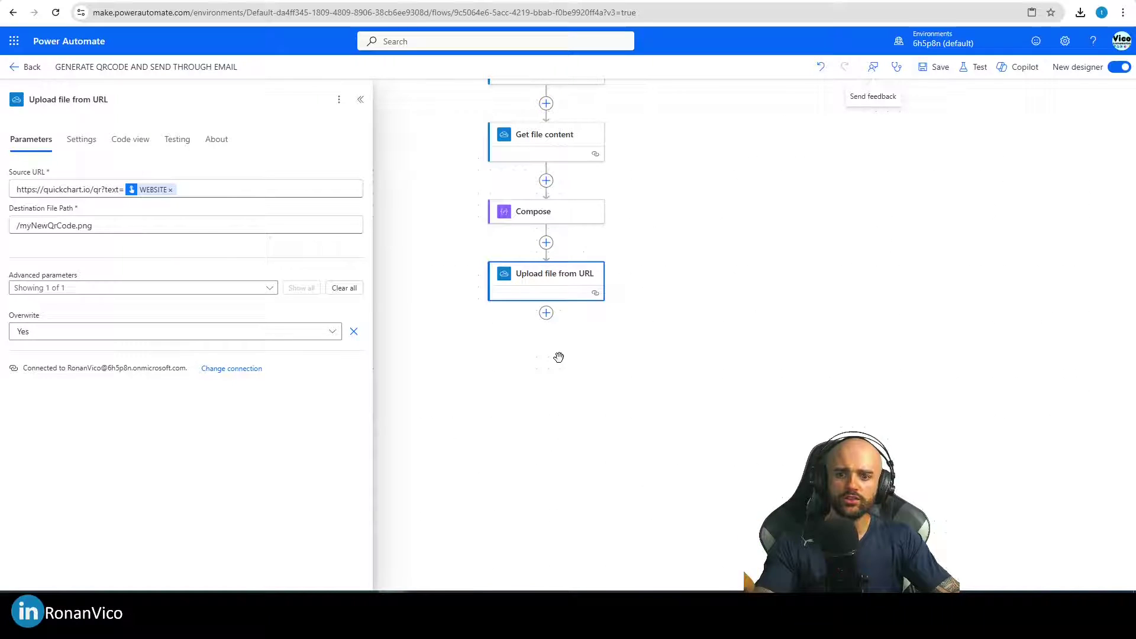
Add an Office 365 Outlook 'Send an email (V2)' action after the upload step
click(546, 313)
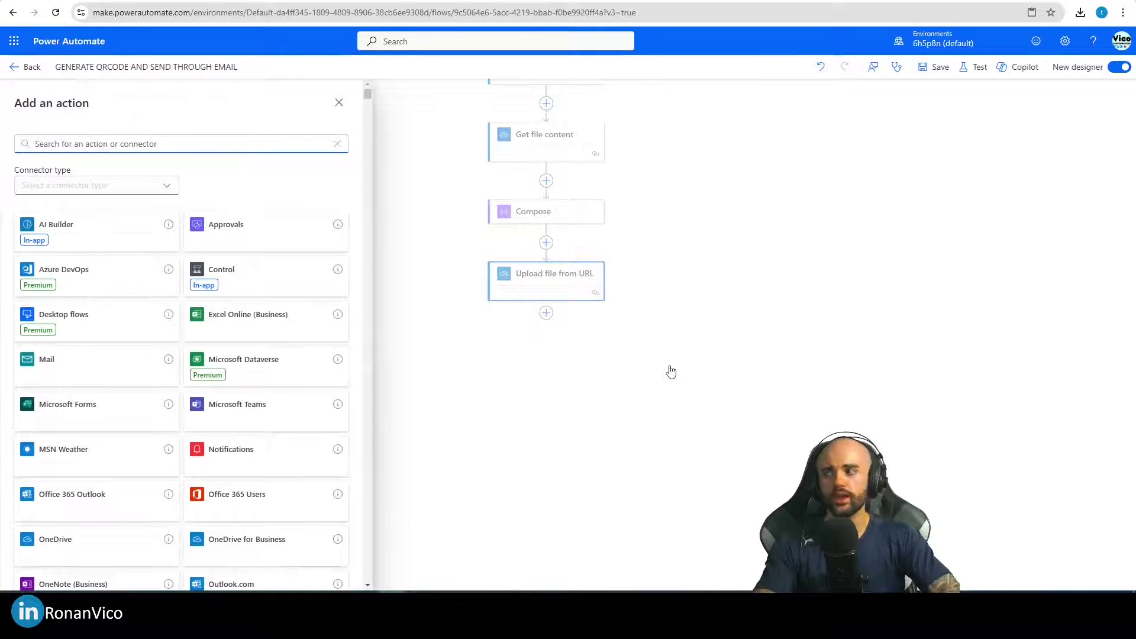
text(outlook)
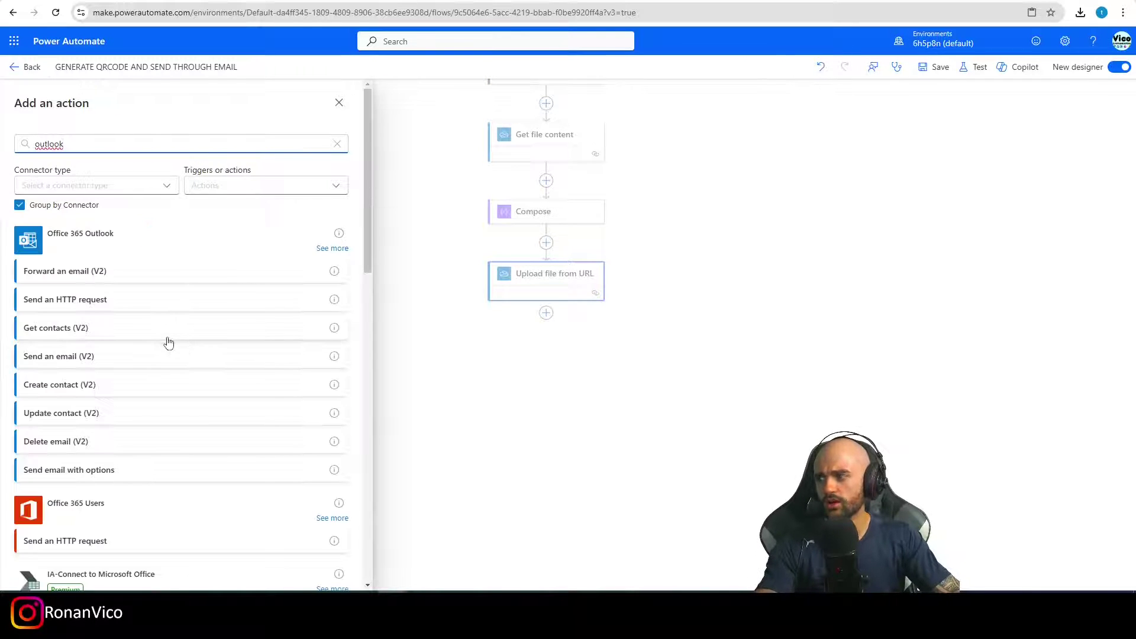
click(328, 248)
scroll(118, 397, down, 7)
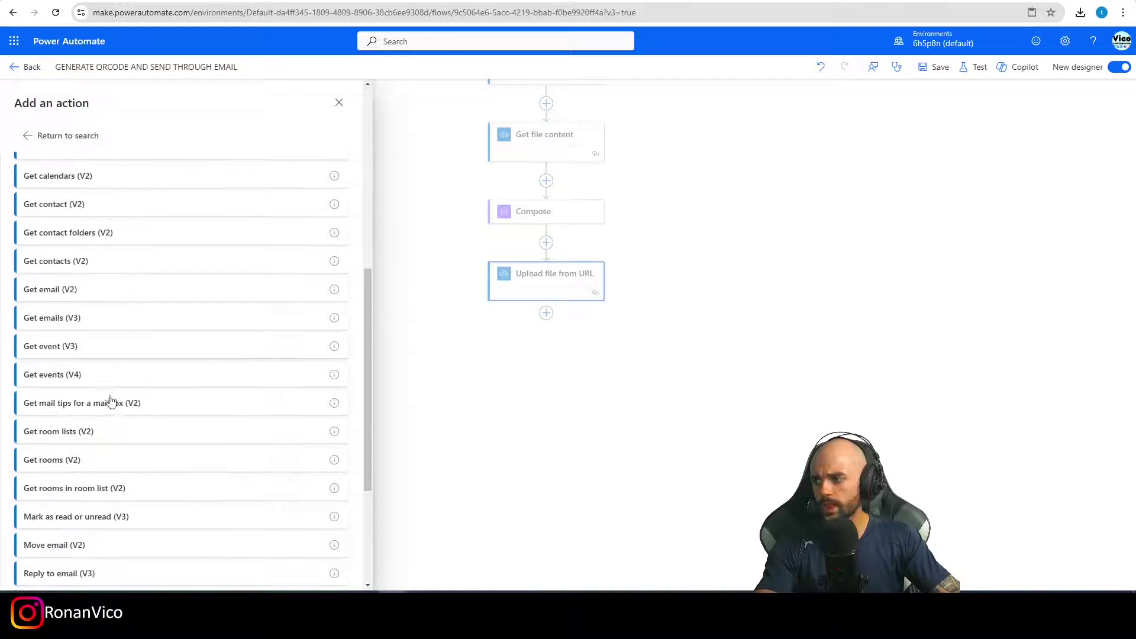
scroll(97, 366, up, 5)
scroll(89, 395, up, 2)
key(ctrl+f)
text(send an)
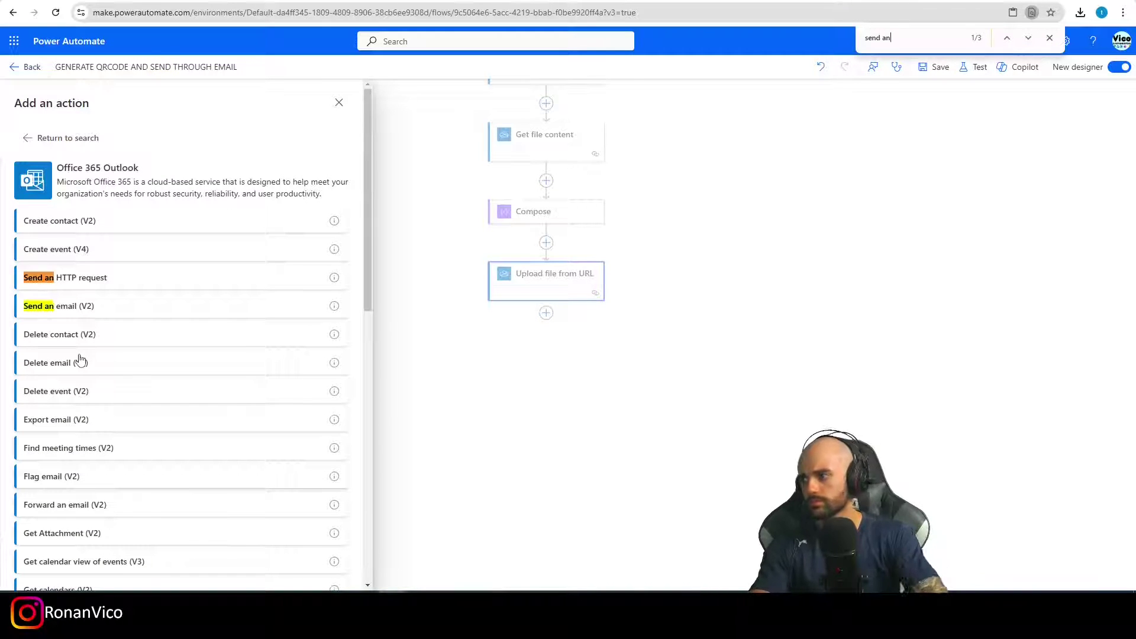
click(59, 304)
Set the email recipient to the signed-in account's address and the subject to 'test'
click(1121, 41)
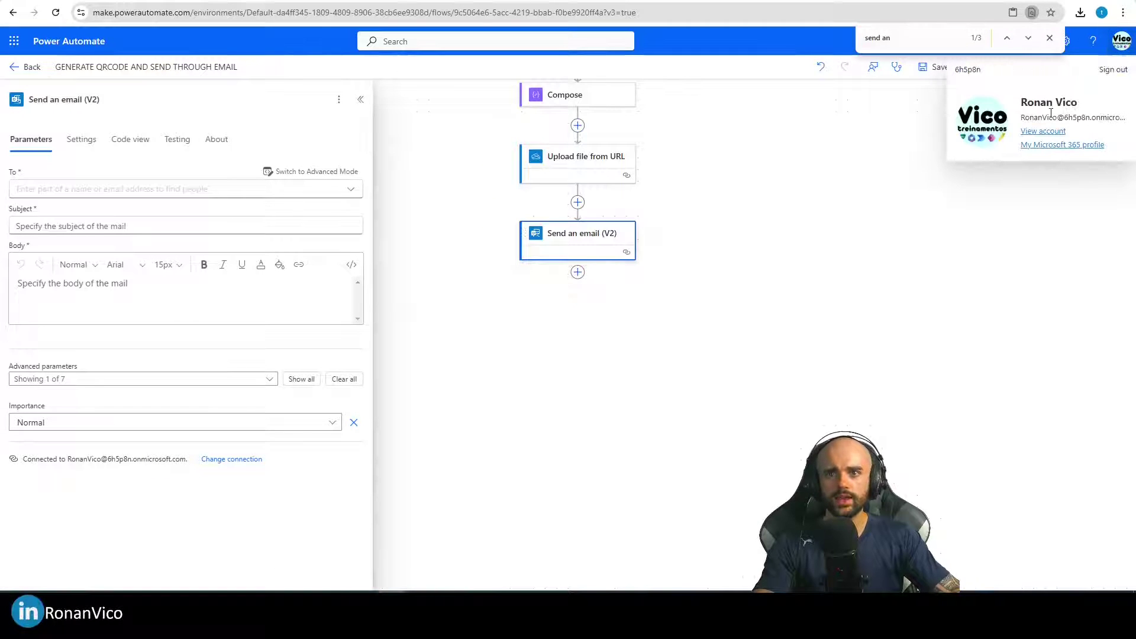
triple_click(1050, 117)
key(ctrl+c)
click(121, 190)
key(ctrl+v)
click(61, 248)
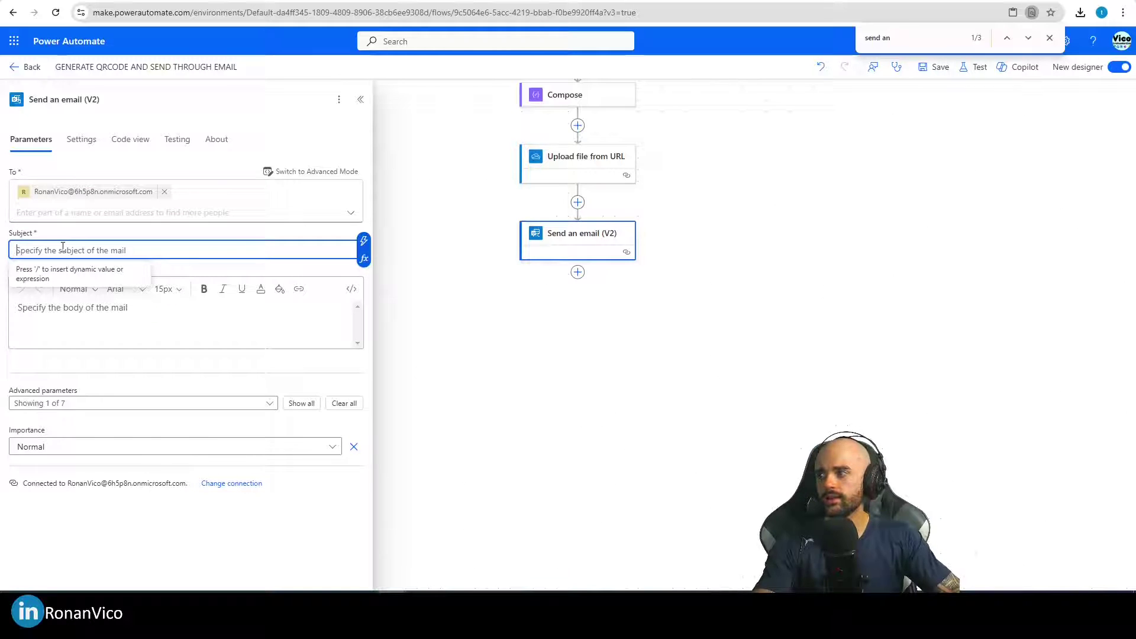
text(test)
Write the email body as <img src="data:image/jpeg;base64, ">
click(45, 318)
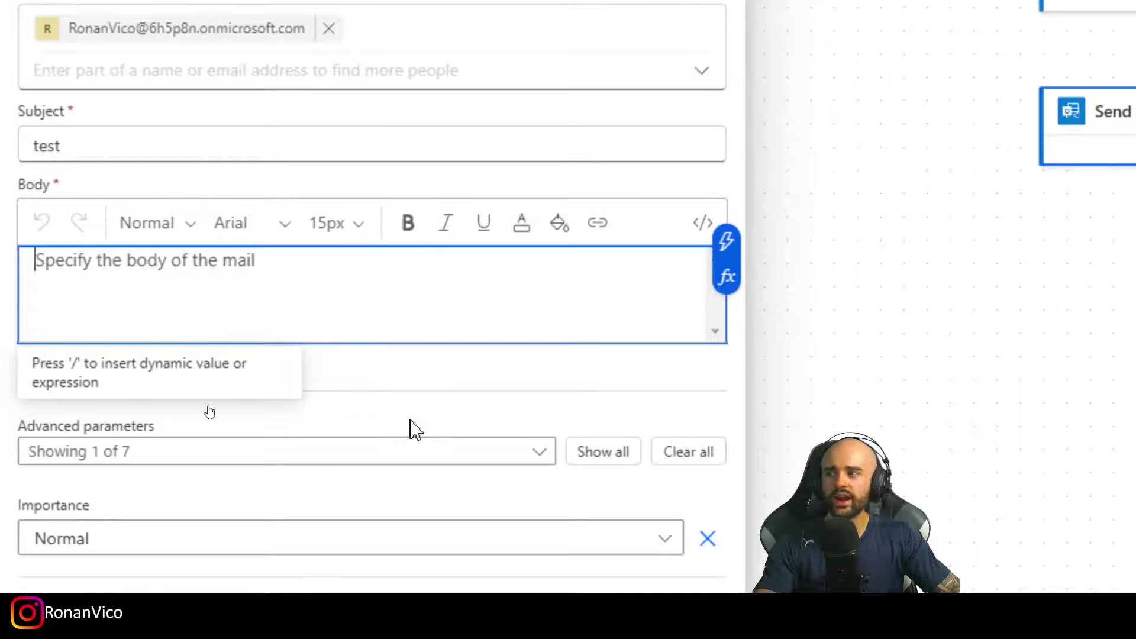
text(<)
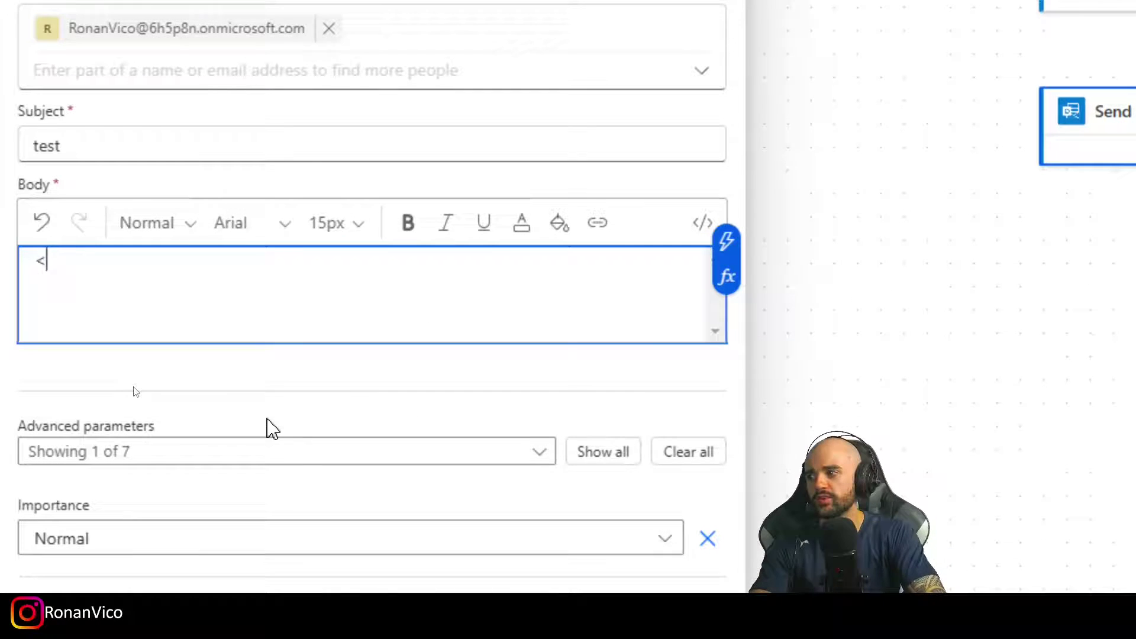
text(img src data:image/jpeg;base64,)
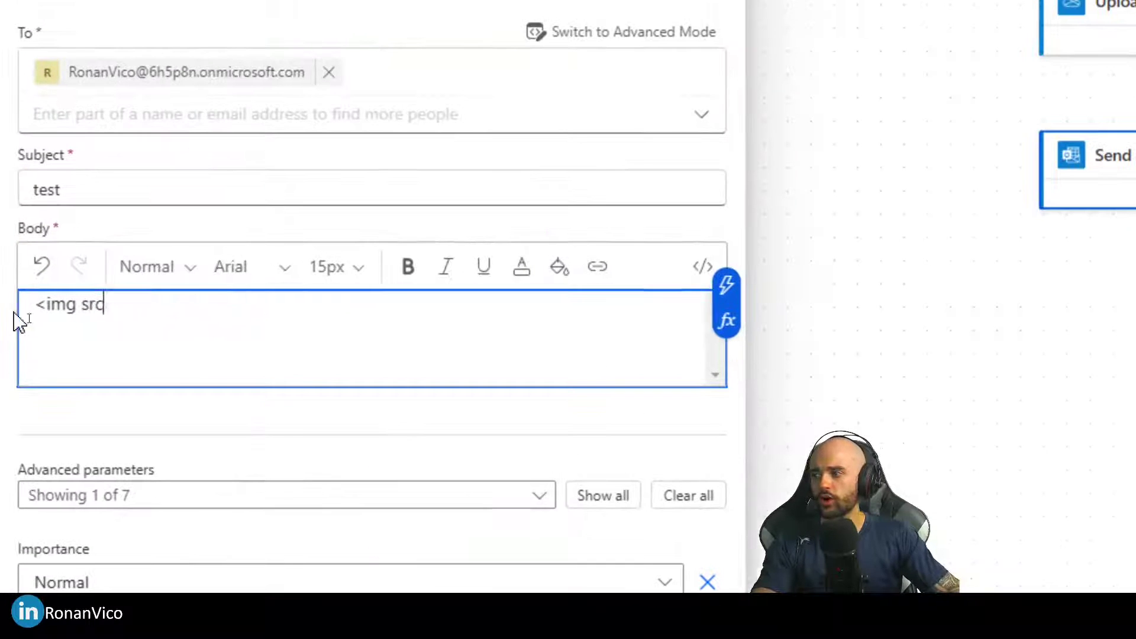
click(108, 307)
key(BackSpace)
text(=)
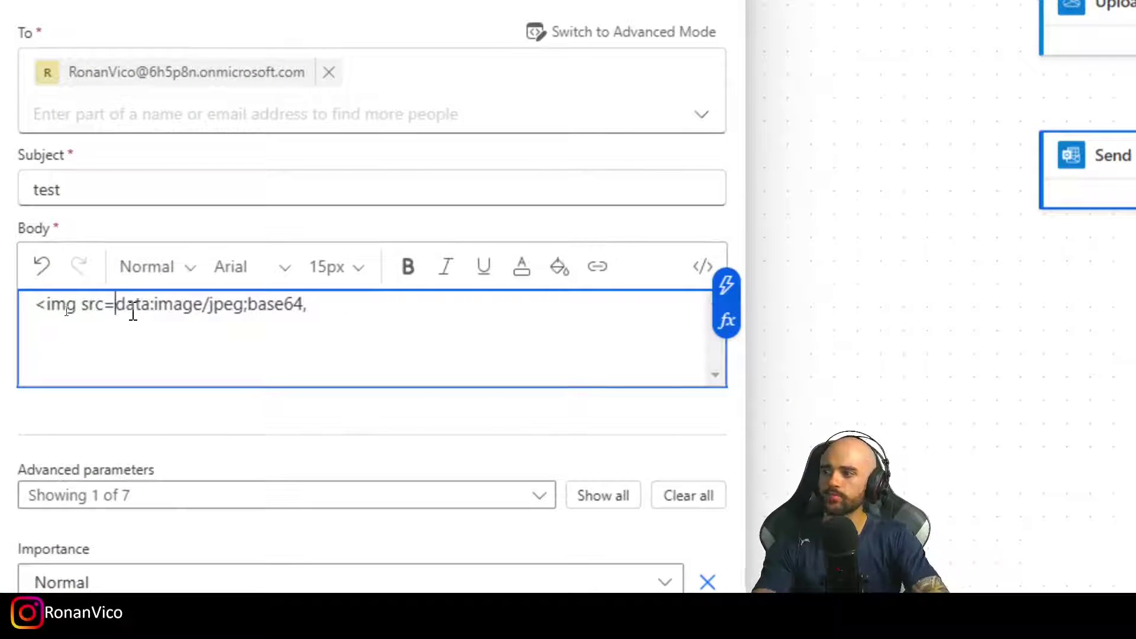
text(")
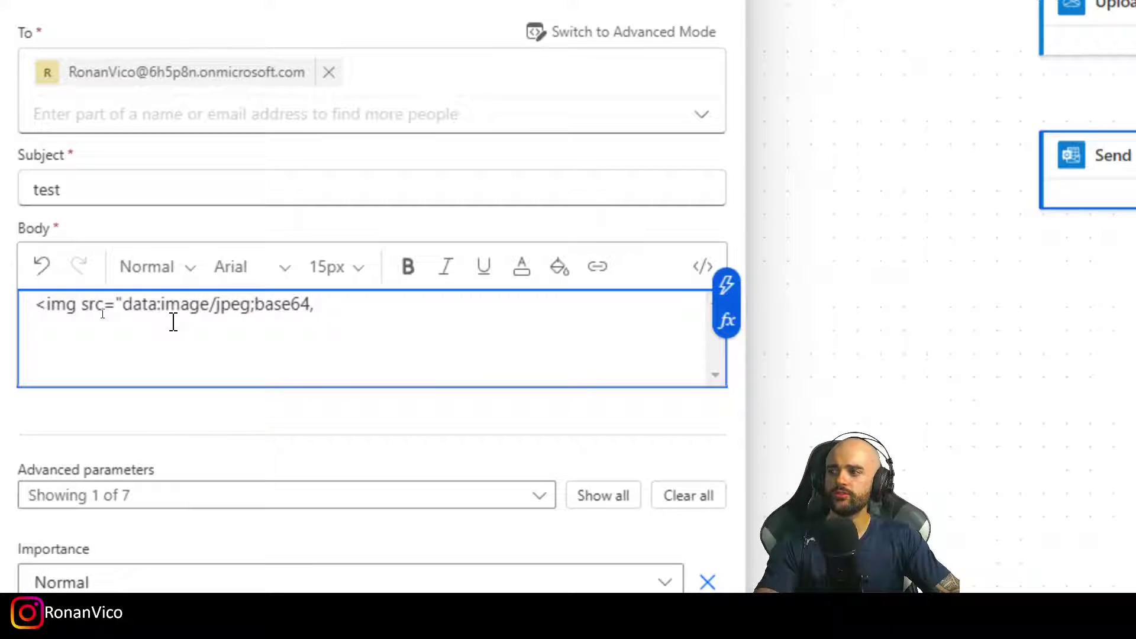
double_click(223, 310)
click(379, 318)
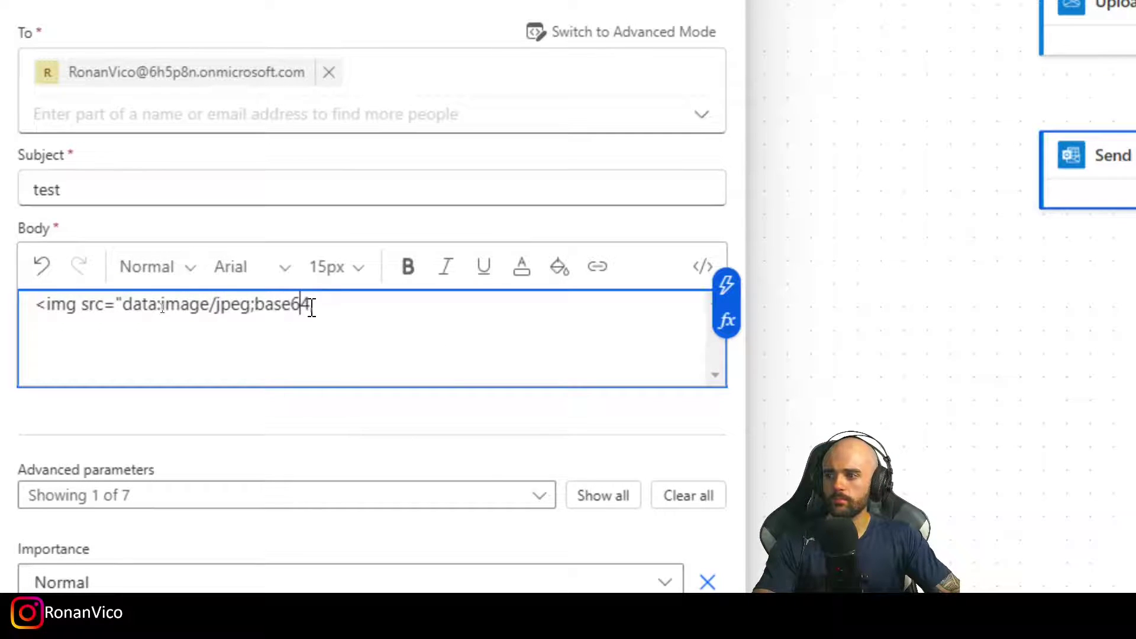
drag(306, 304, 275, 304)
click(317, 301)
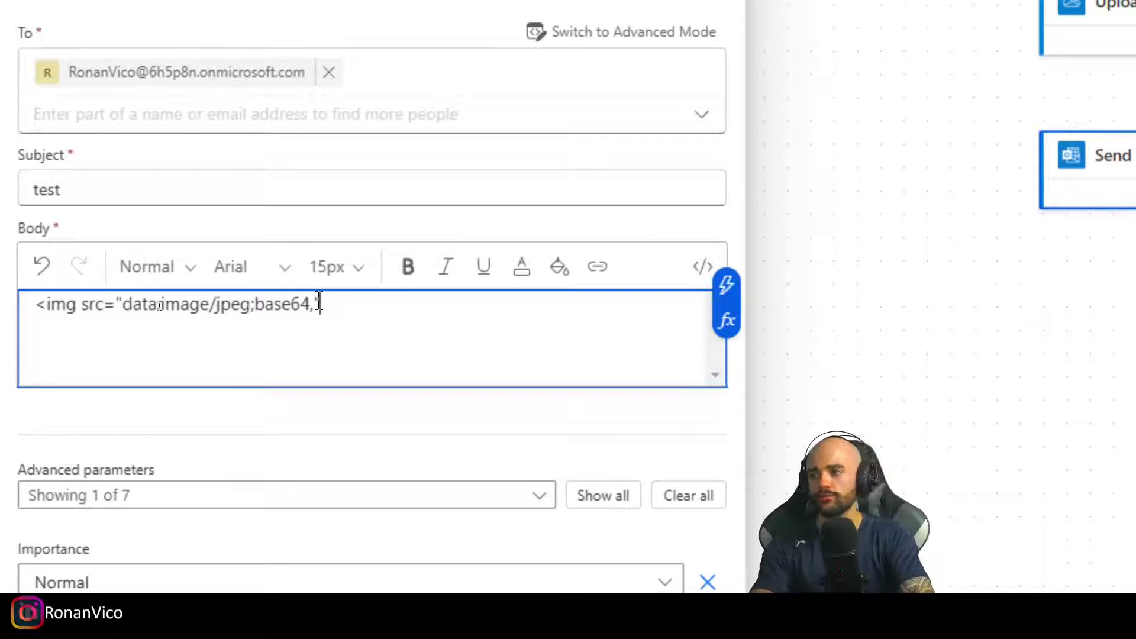
text(">)
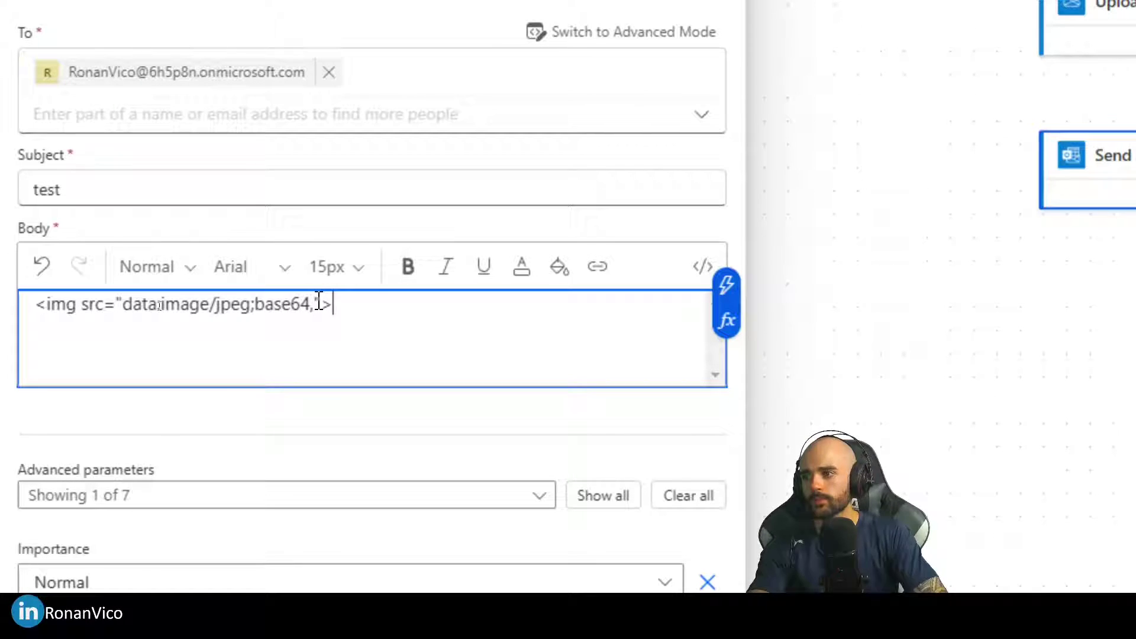
click(319, 304)
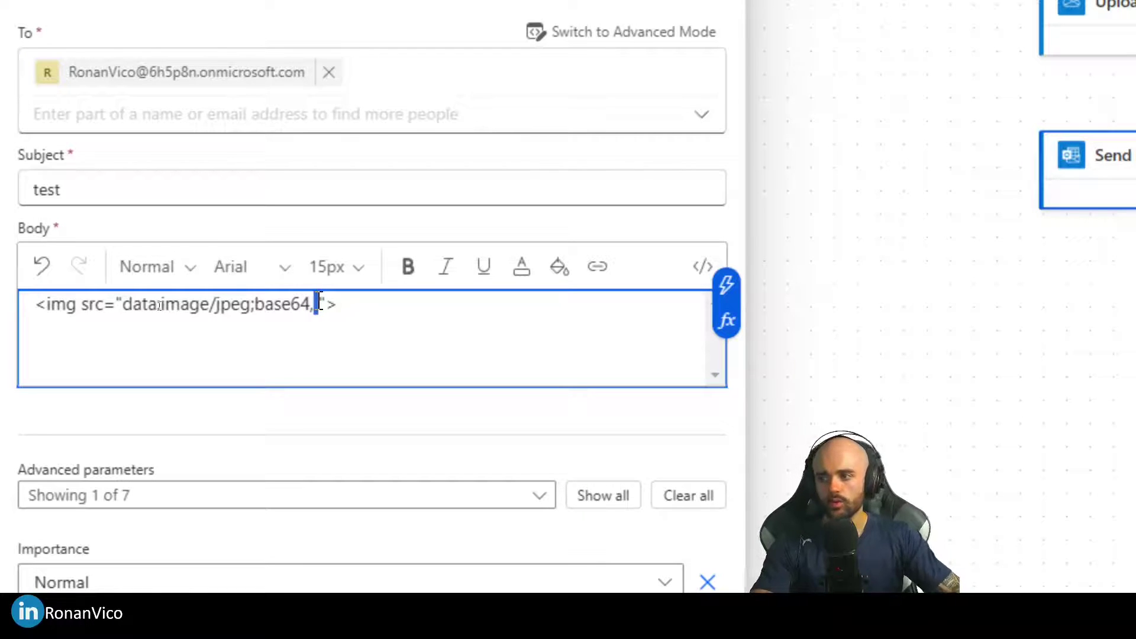
click(326, 308)
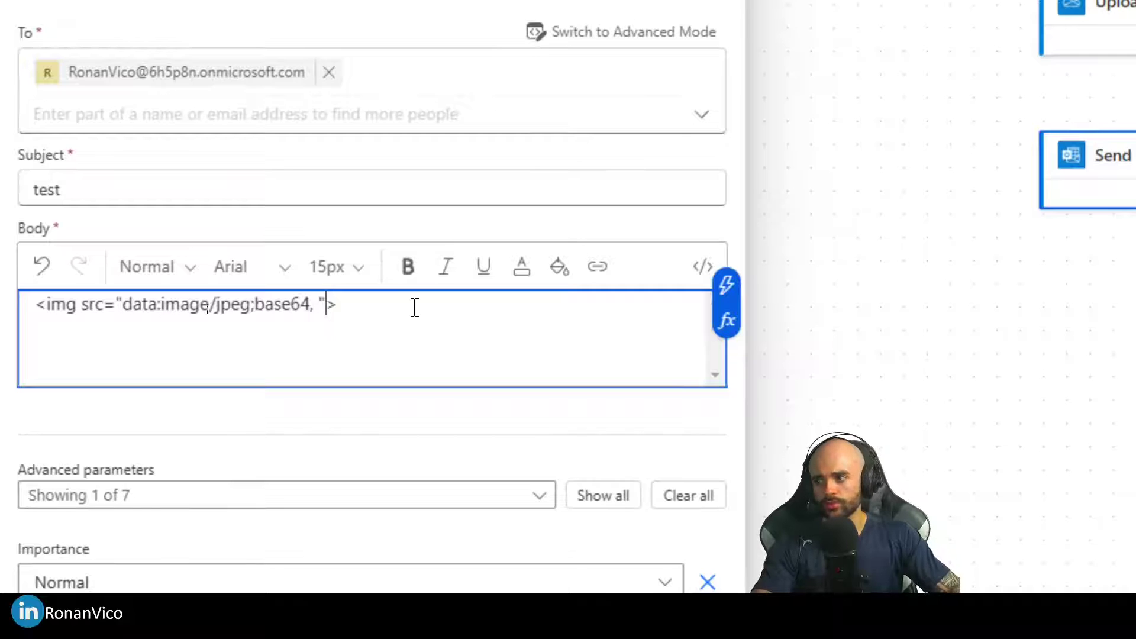
Insert the expression body('Get_file_content_from_my_QR_CODE_IMAGE')['$content'] after base64 in the body
scroll(672, 185, up, 2)
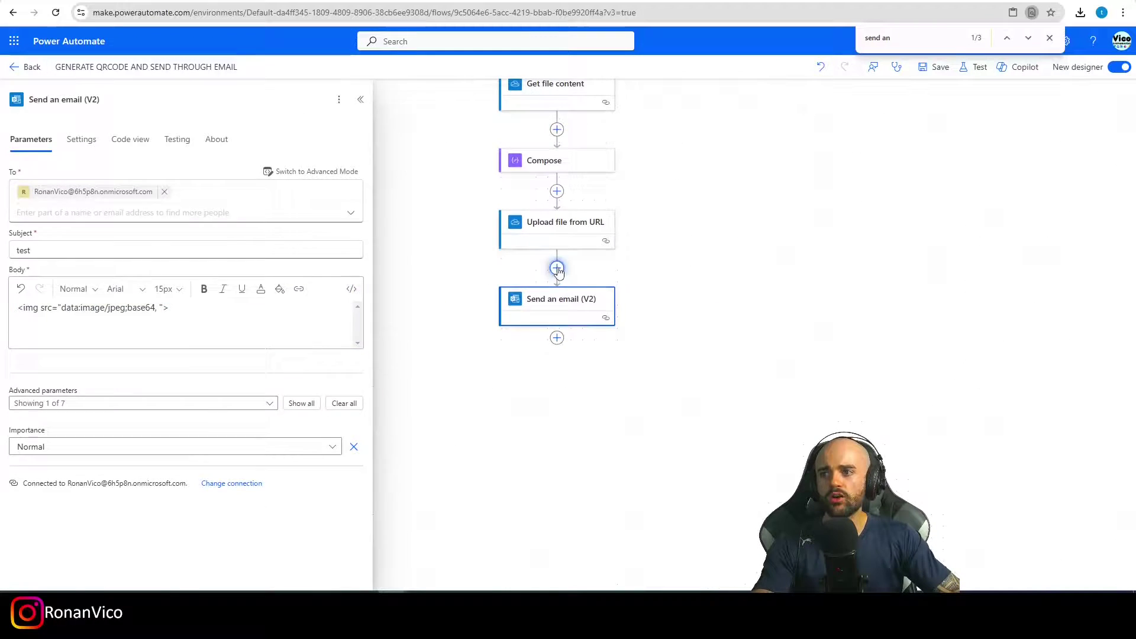
click(557, 268)
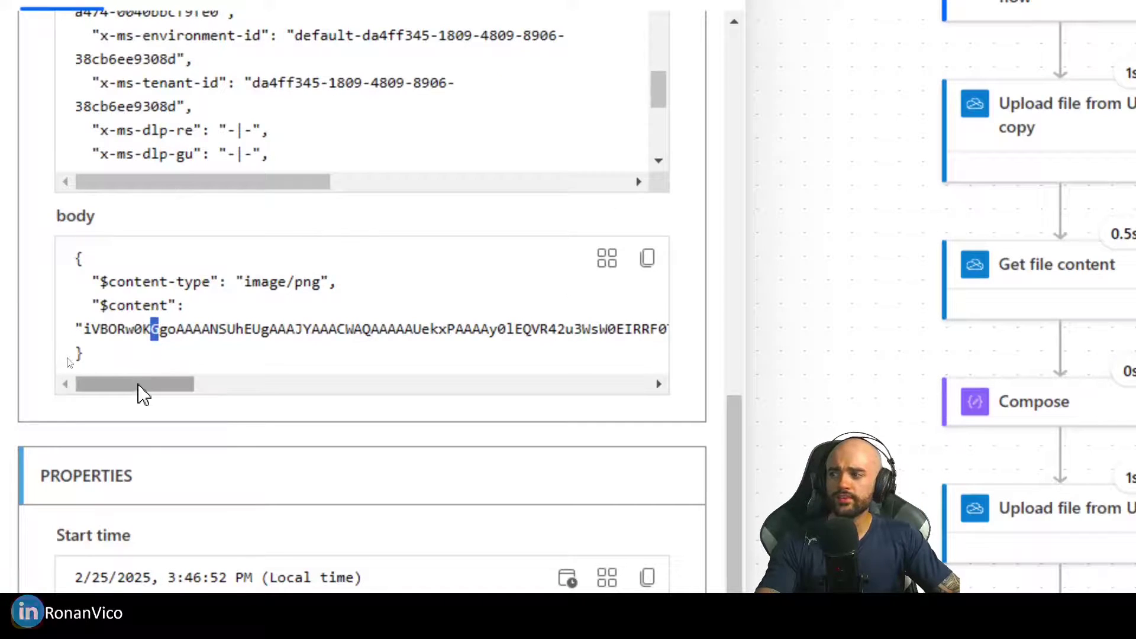
scroll(130, 388, right, 1)
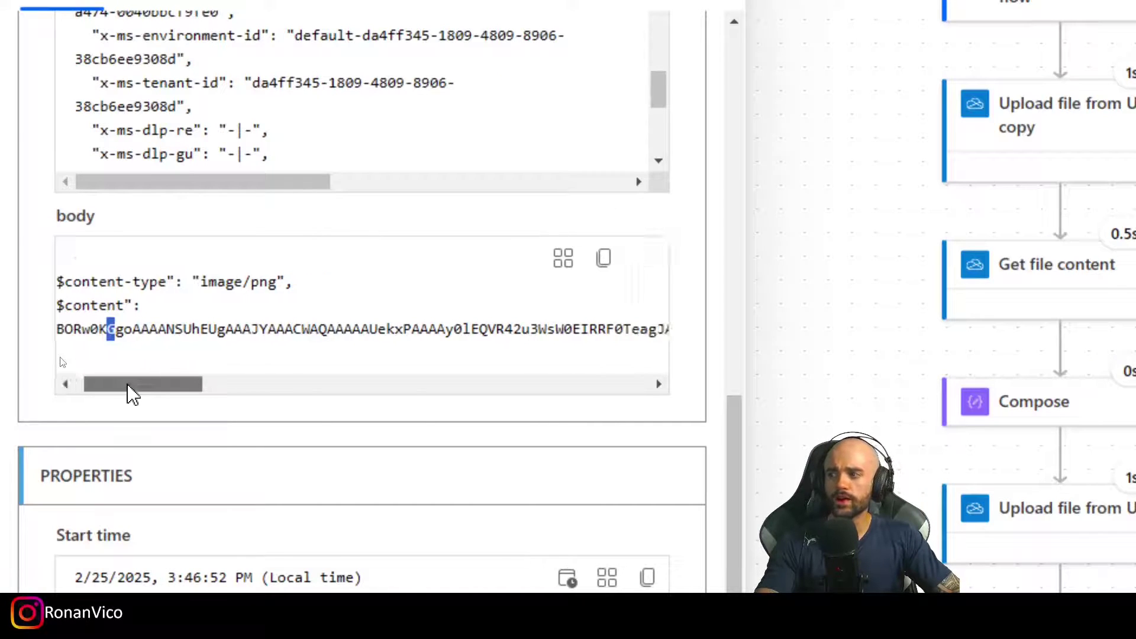
scroll(124, 372, left, 1)
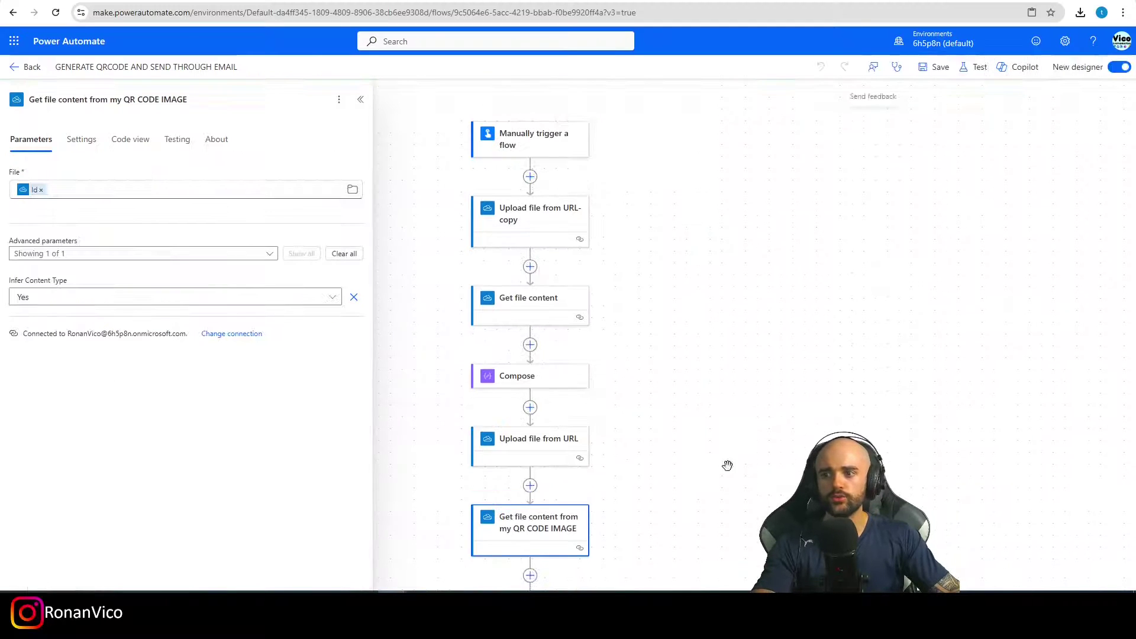
scroll(533, 384, down, 3)
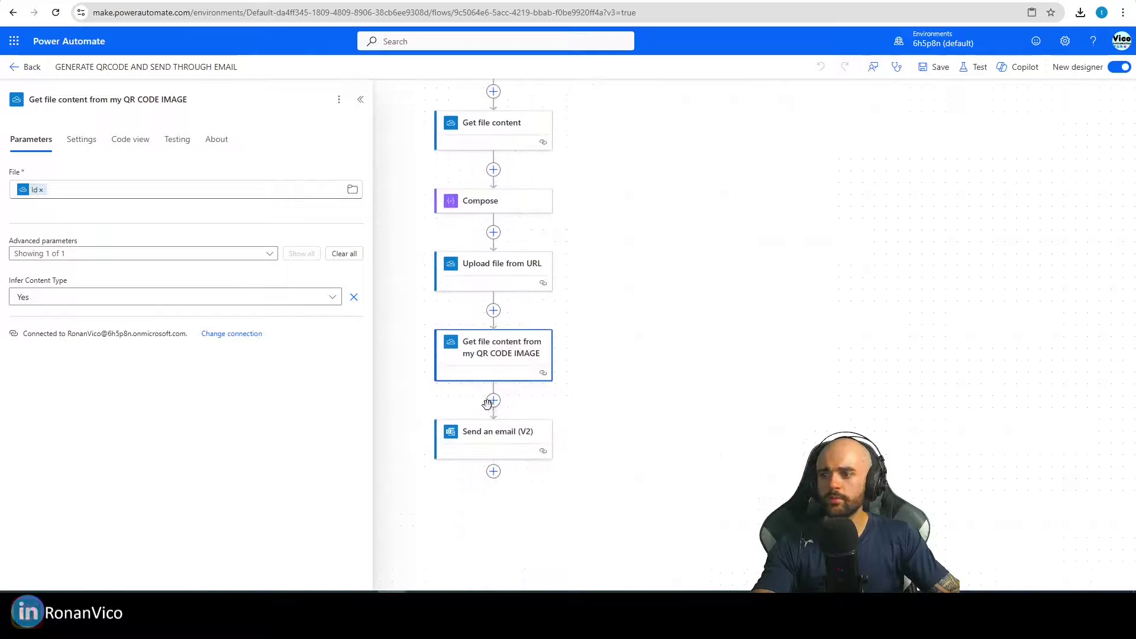
click(493, 438)
click(165, 322)
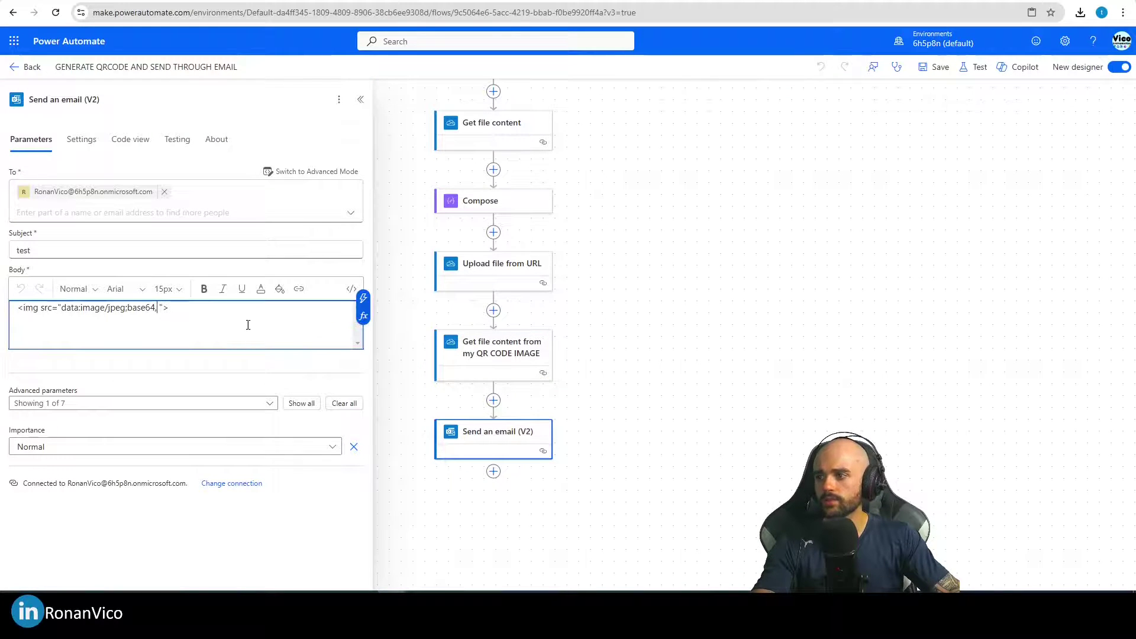
click(365, 316)
click(468, 385)
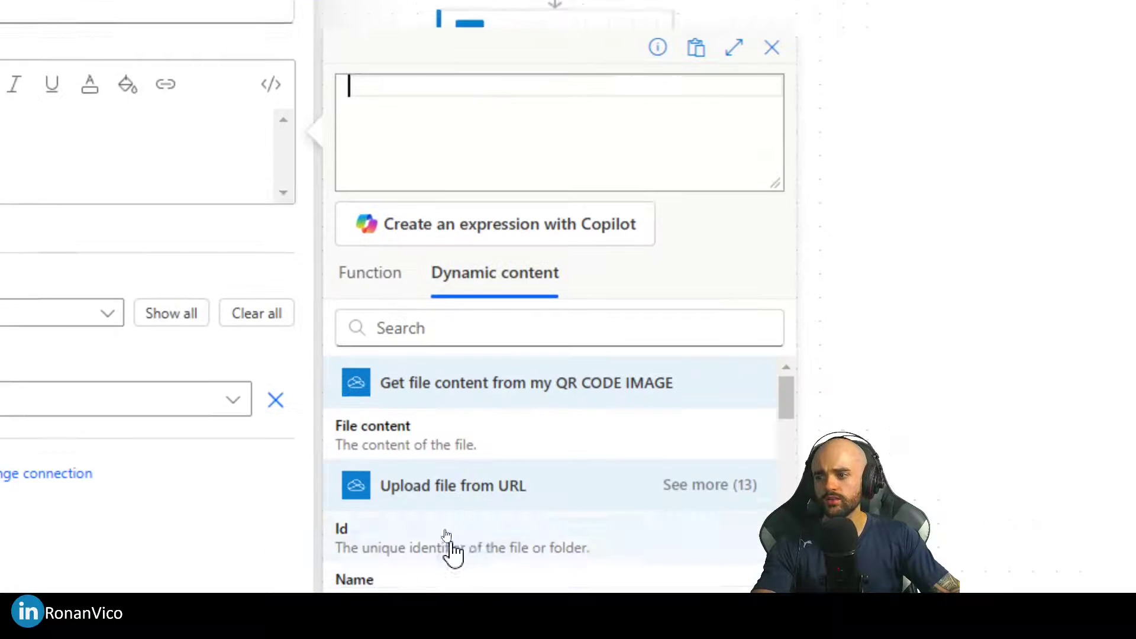
click(456, 441)
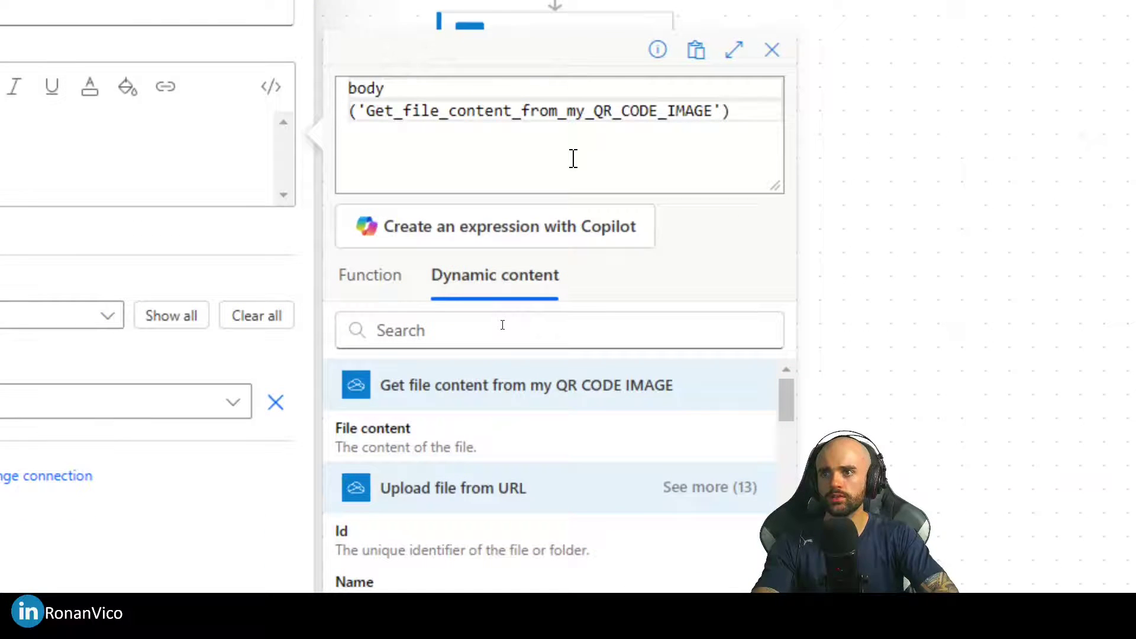
text(['$)
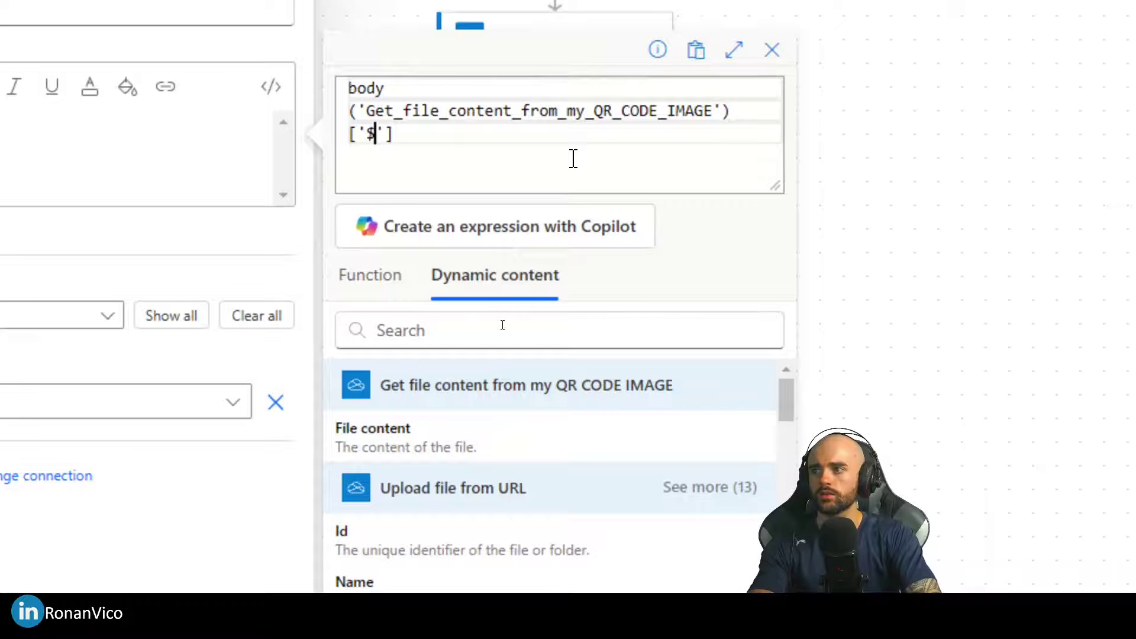
text(content)
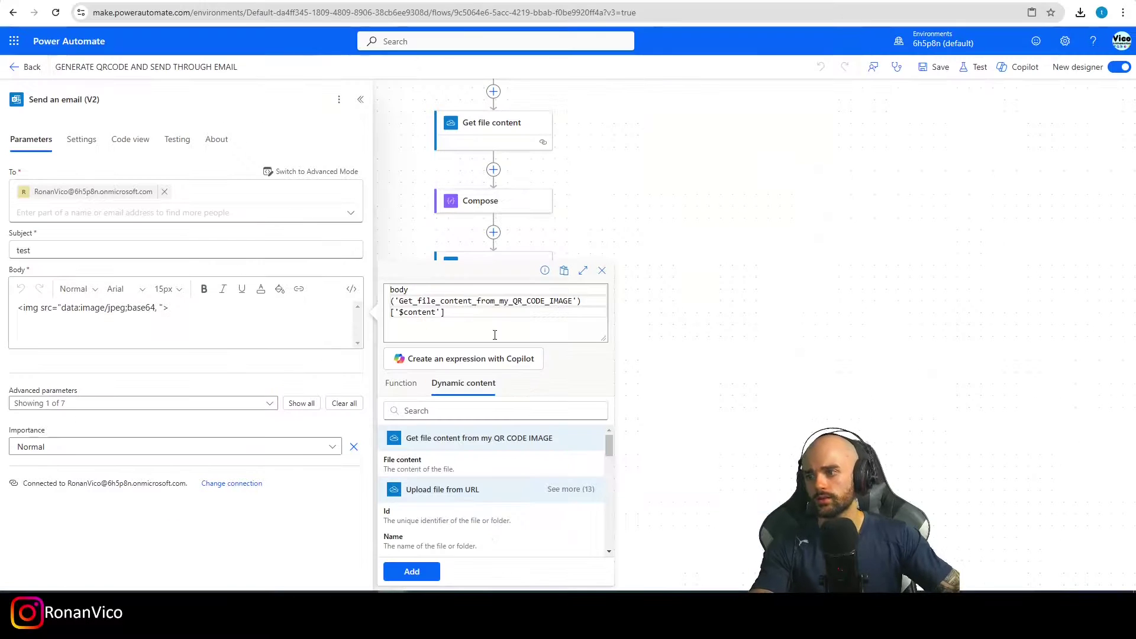
click(411, 571)
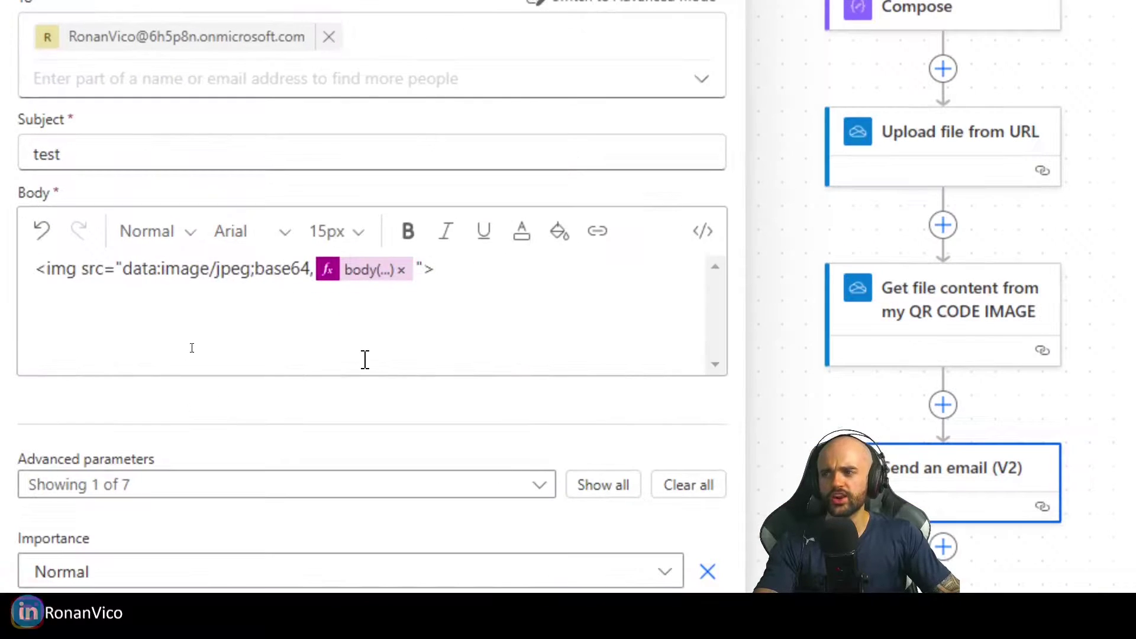
Switch the body to code view and paste back the img line with the expression
drag(365, 359, 6, 275)
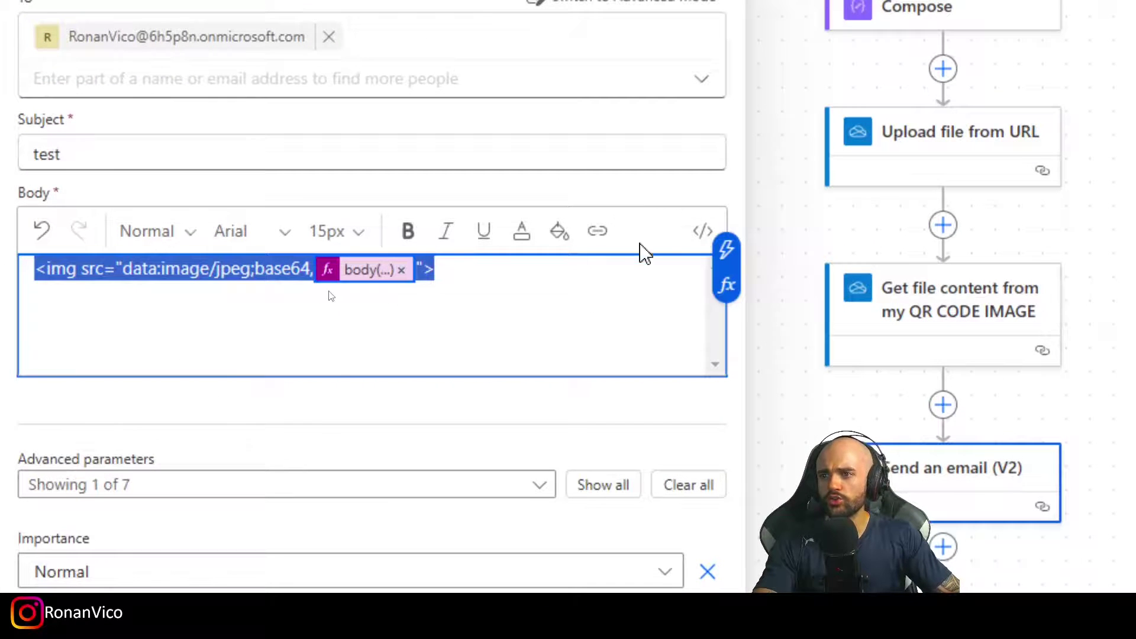
key(BackSpace)
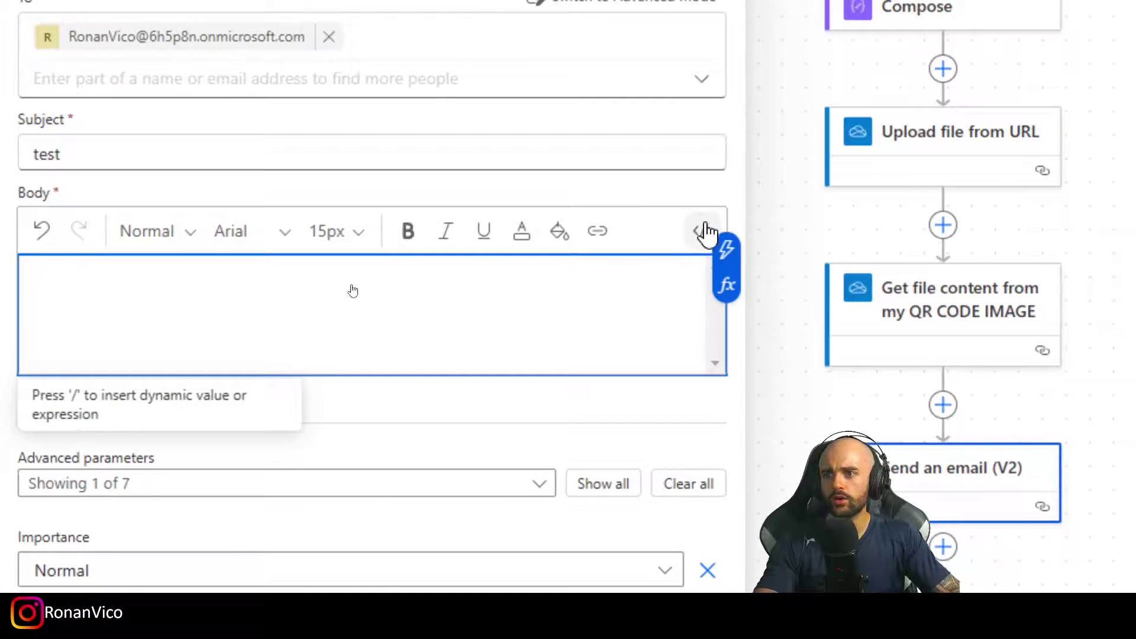
click(704, 232)
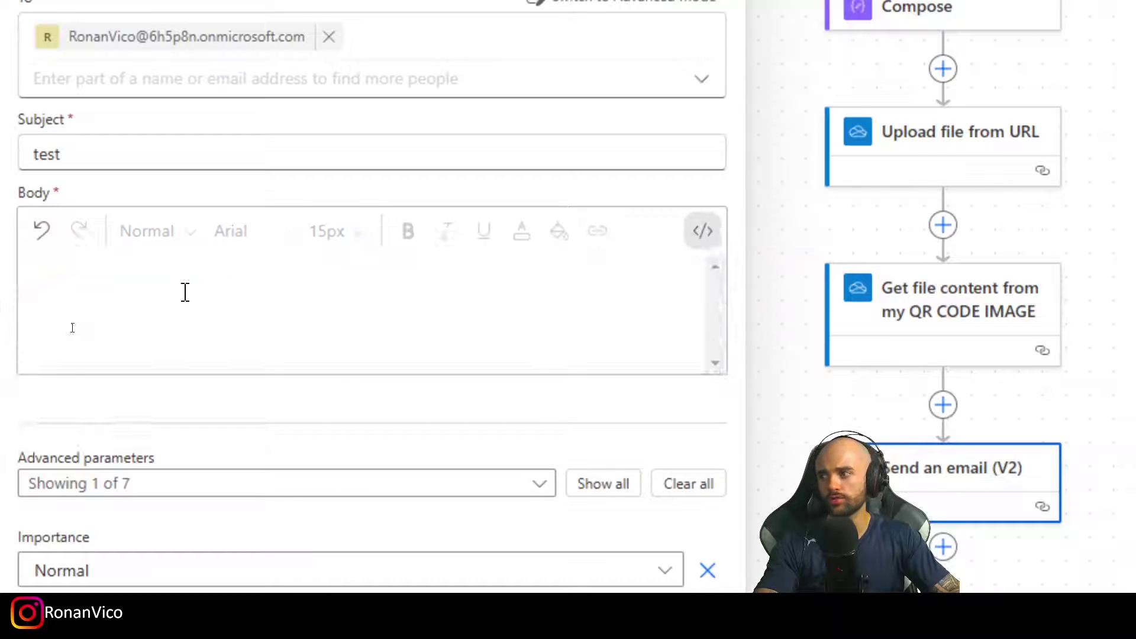
click(79, 307)
key(ctrl+v)
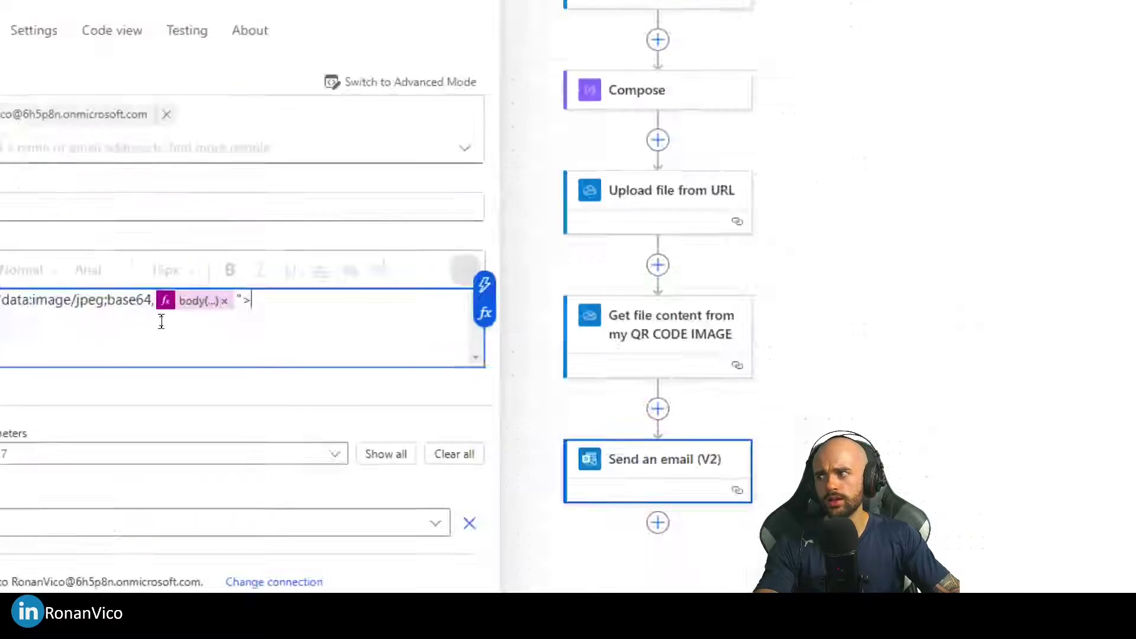
click(934, 67)
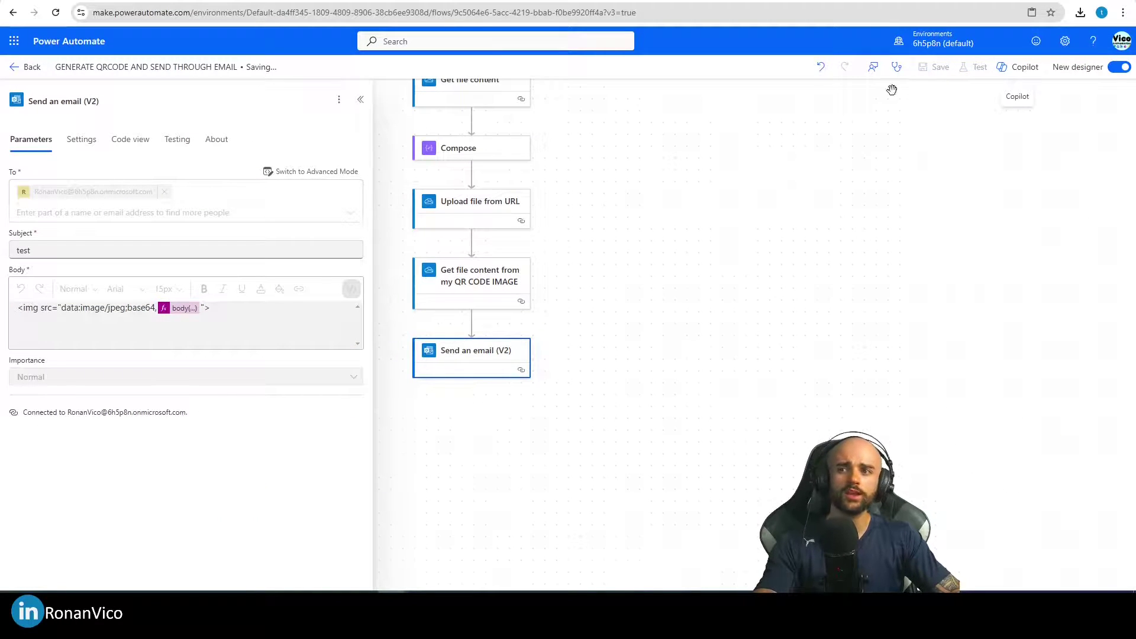
drag(892, 89, 911, 161)
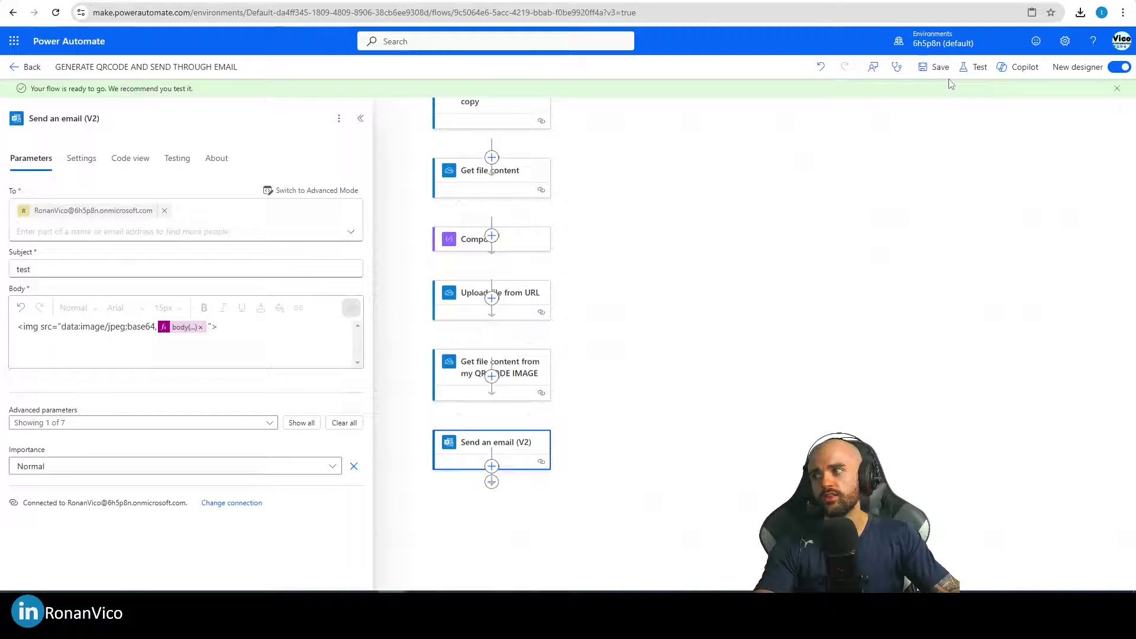
click(973, 66)
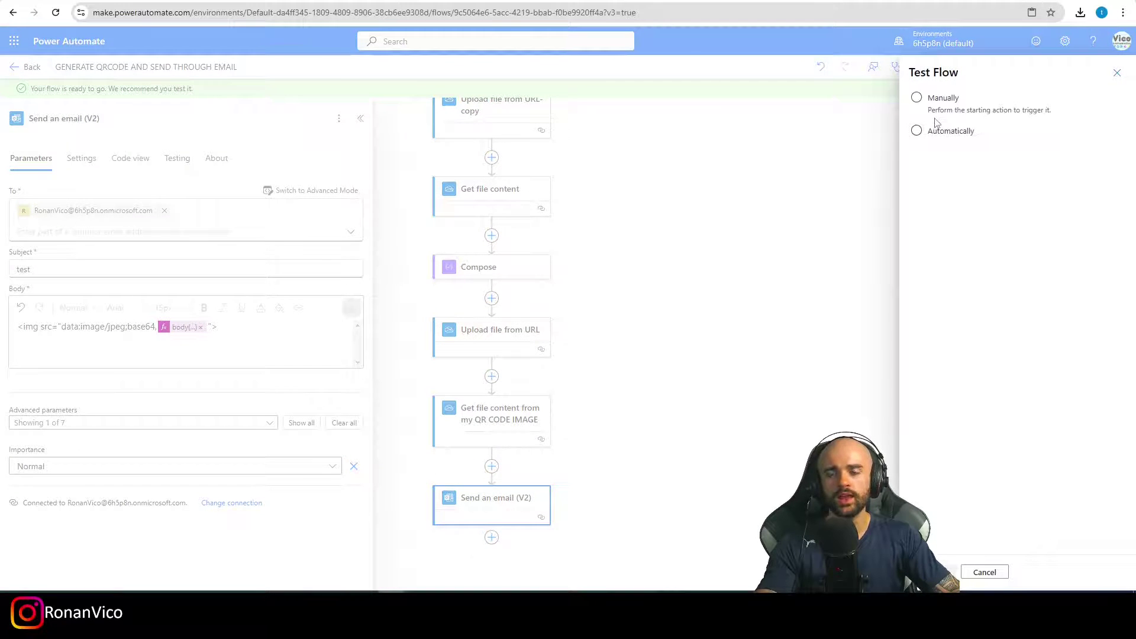
click(935, 120)
text(h)
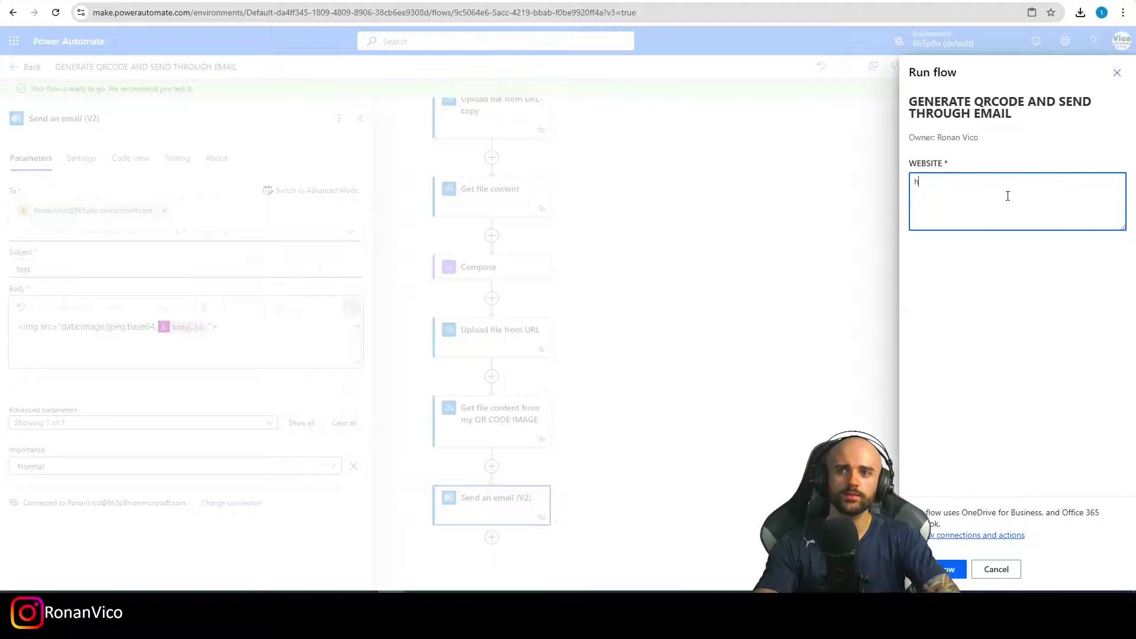
text(ttps://linkedin.com/in/Ronan-Vico/)
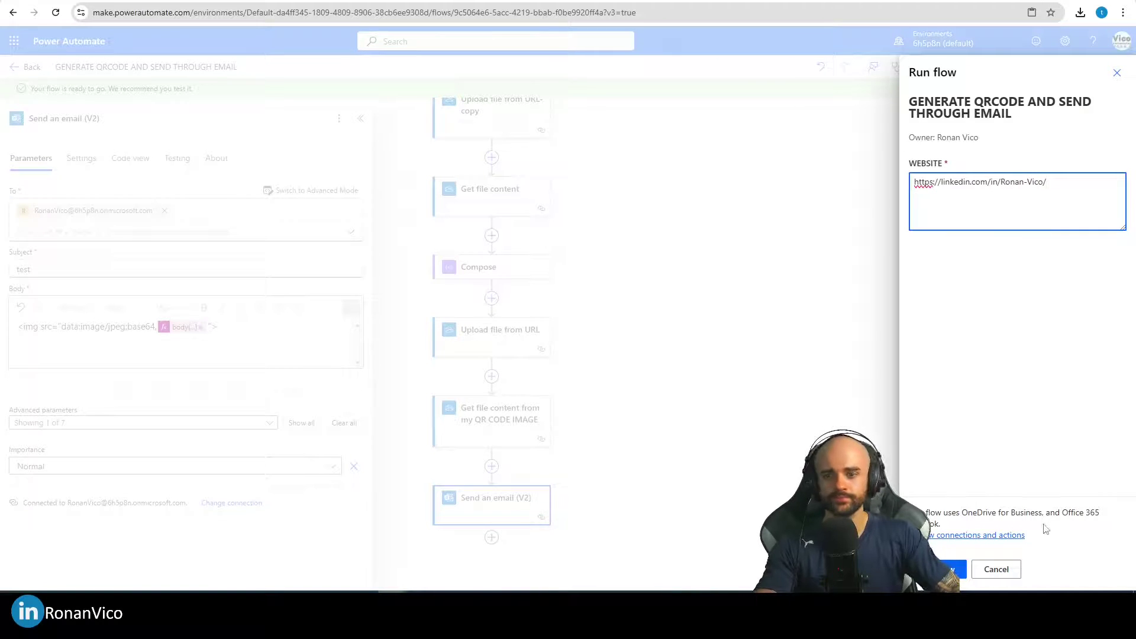
click(946, 569)
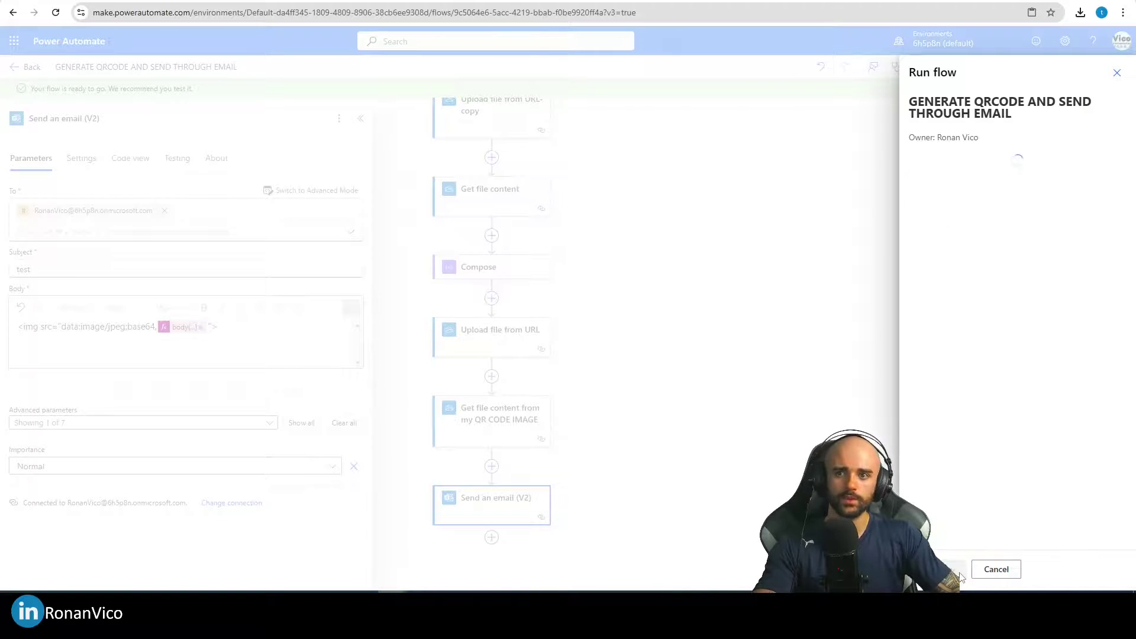
click(937, 569)
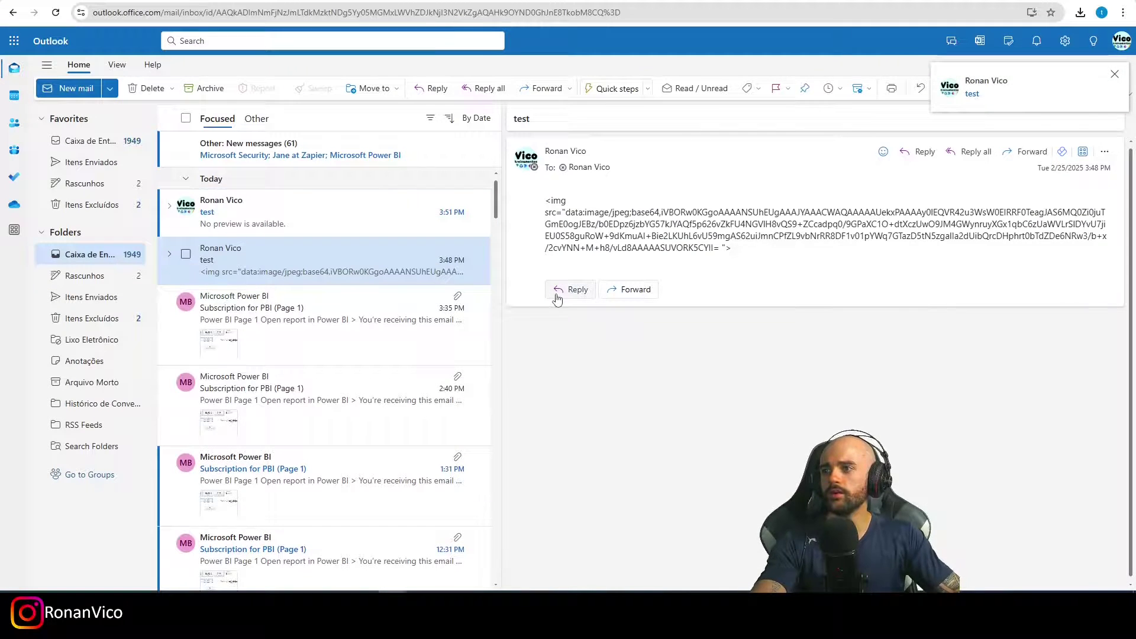
Open the newest 'test' email in Outlook to see the inline QR code
click(279, 201)
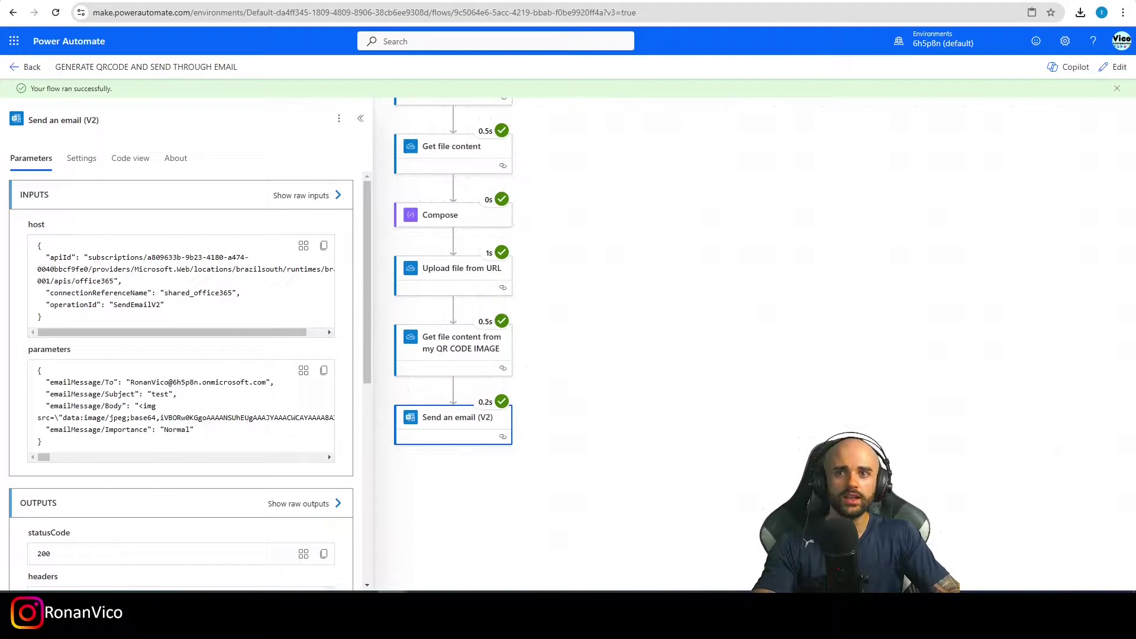
Go back to the flow's details page and review the Power Automate Free license's Premium connectors
click(1117, 93)
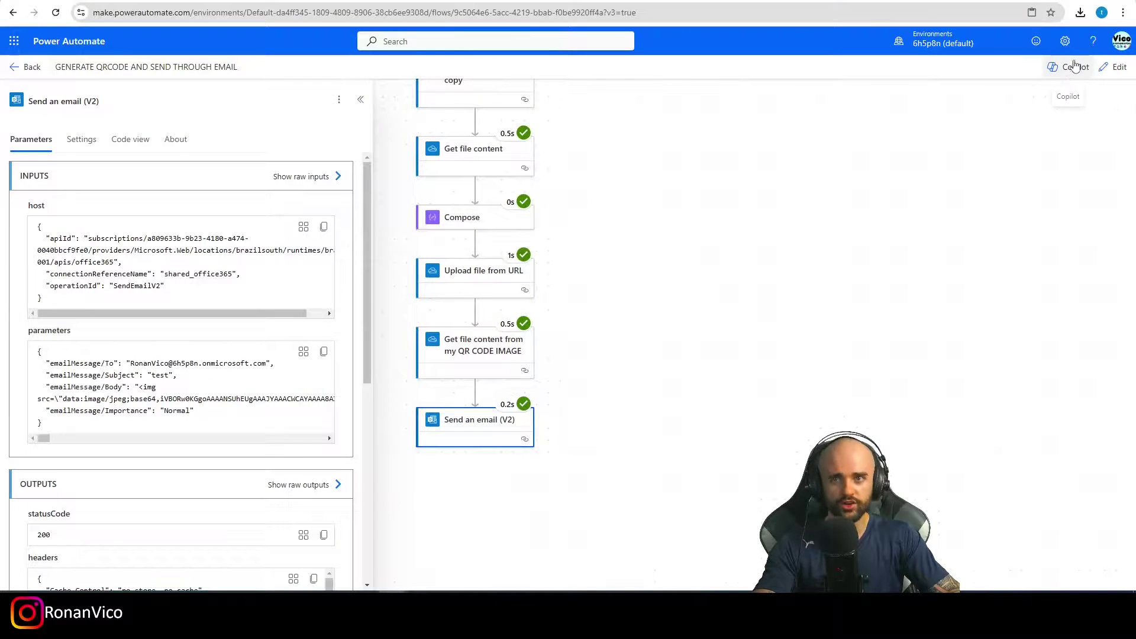
click(24, 67)
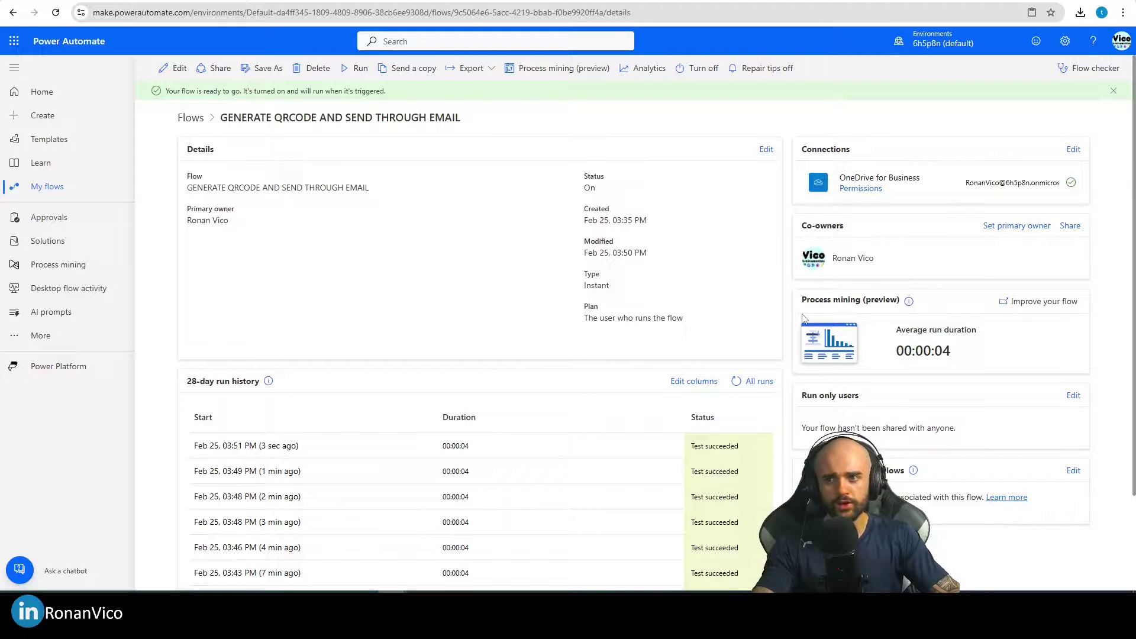
click(1065, 41)
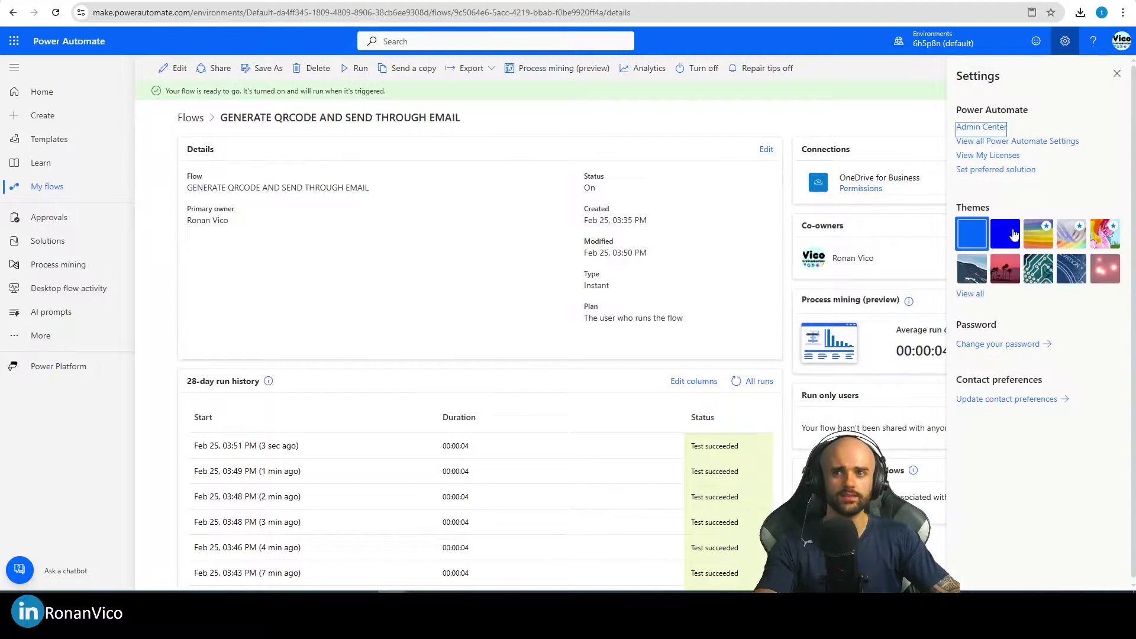
click(1011, 158)
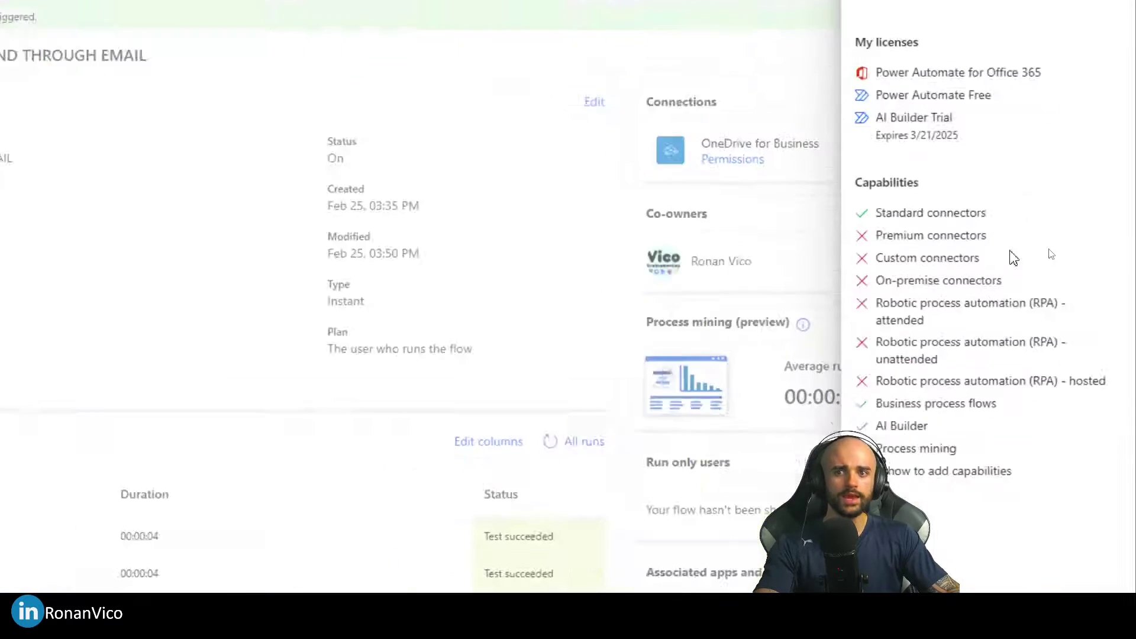
triple_click(1012, 240)
triple_click(911, 48)
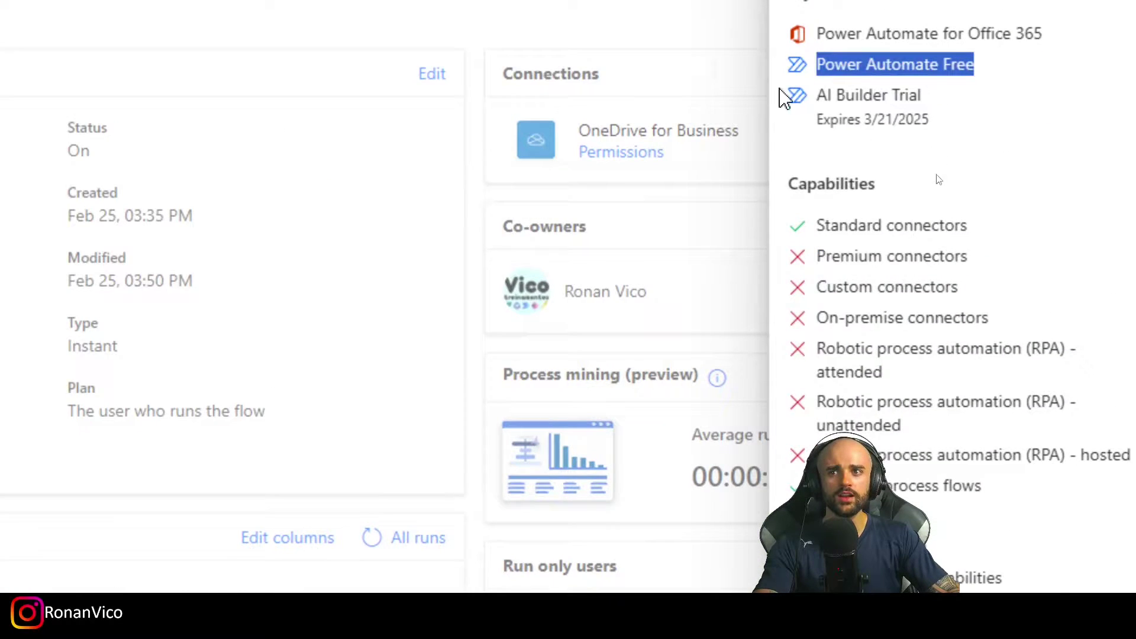
key(Escape)
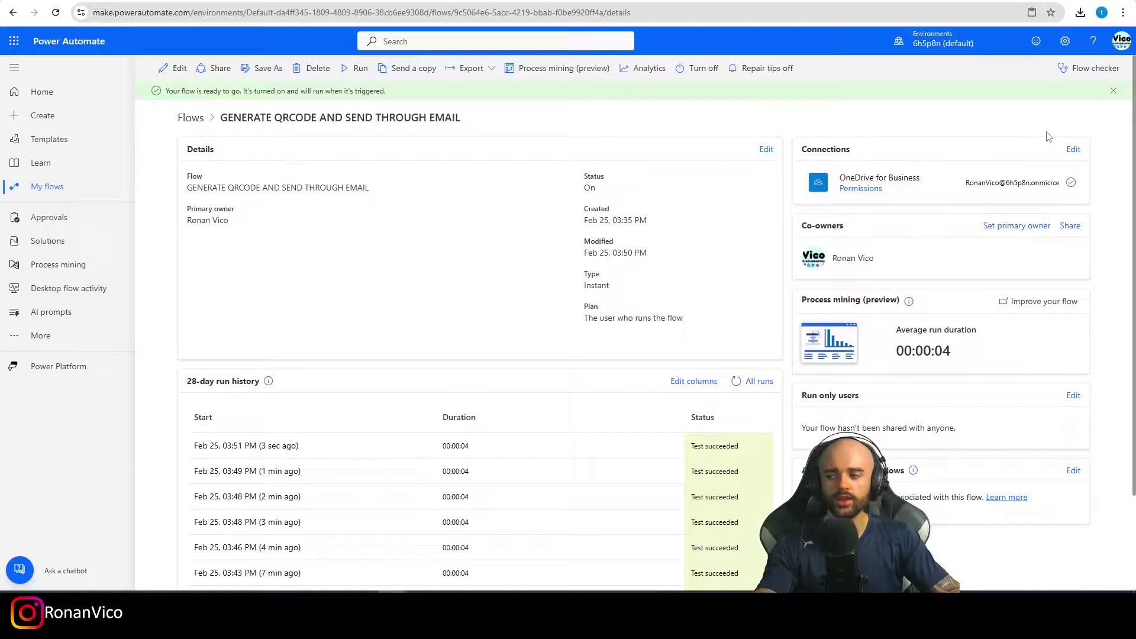